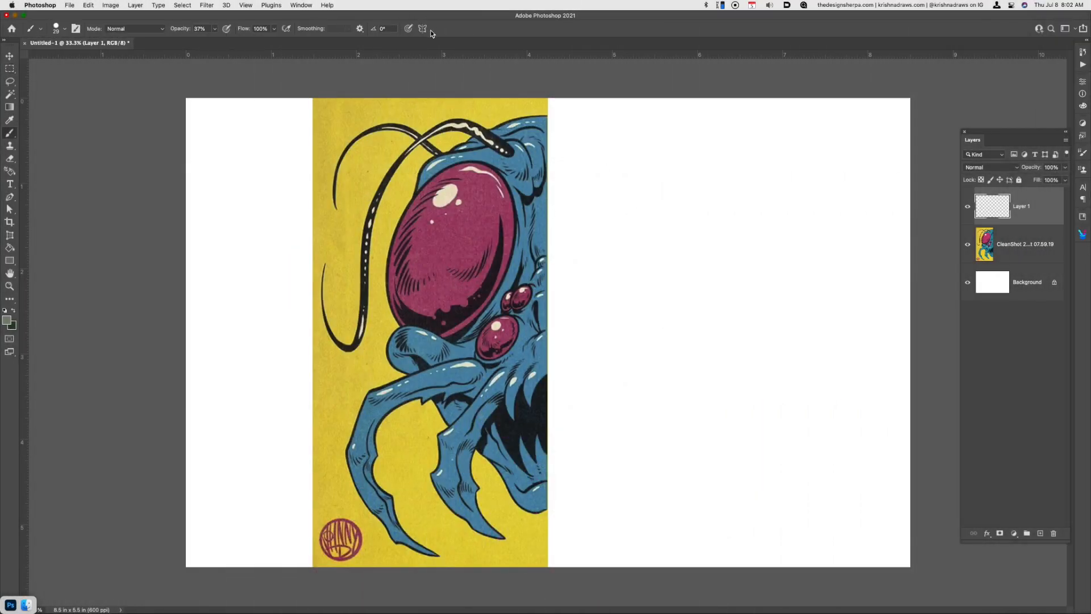
Turn on vertical symmetry for the brush and accept the axis at the canvas center
click(422, 28)
click(469, 54)
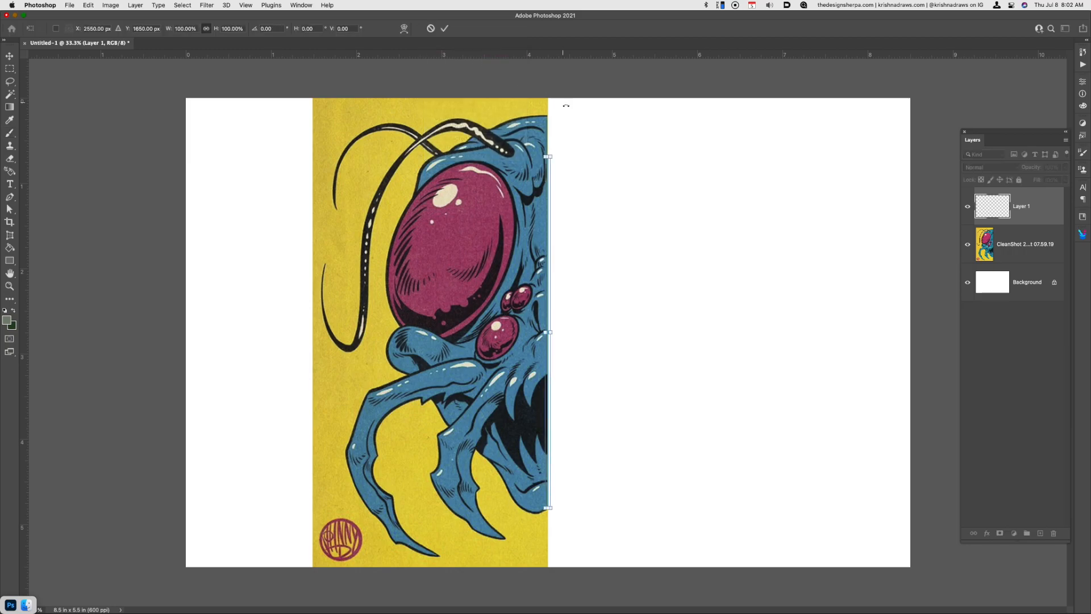
key(Return)
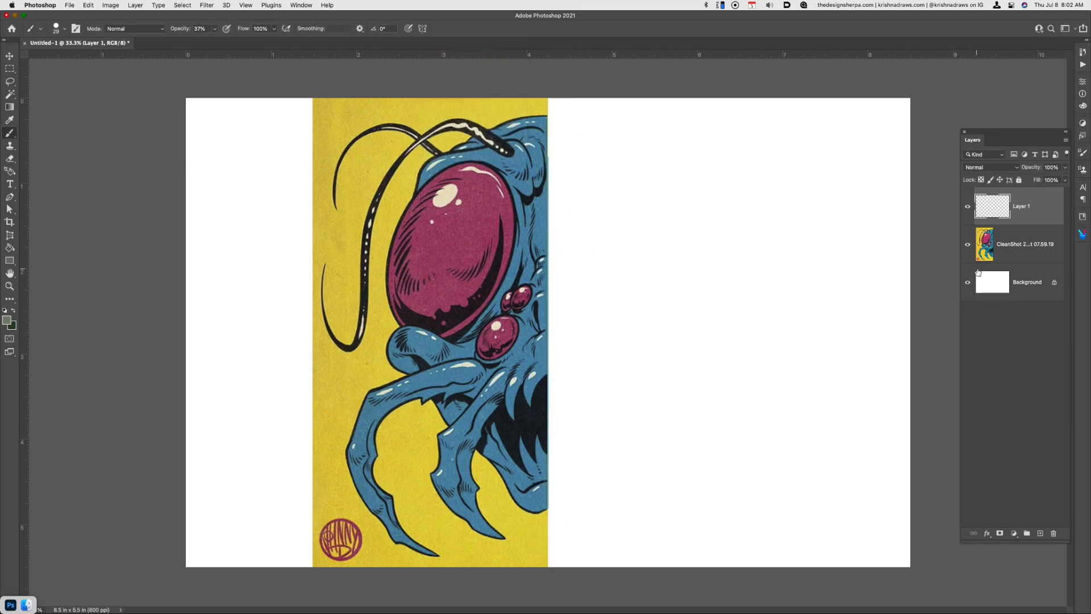
Sketch the symmetrical head outline on the blank half, from the rounded crown down to the narrow chin
mouse_move(549, 114)
mouse_down()
mouse_move(681, 181)
mouse_move(702, 292)
mouse_up()
drag(603, 133, 704, 341)
drag(709, 244, 646, 472)
mouse_move(715, 273)
mouse_down()
mouse_move(685, 374)
mouse_move(631, 486)
mouse_up()
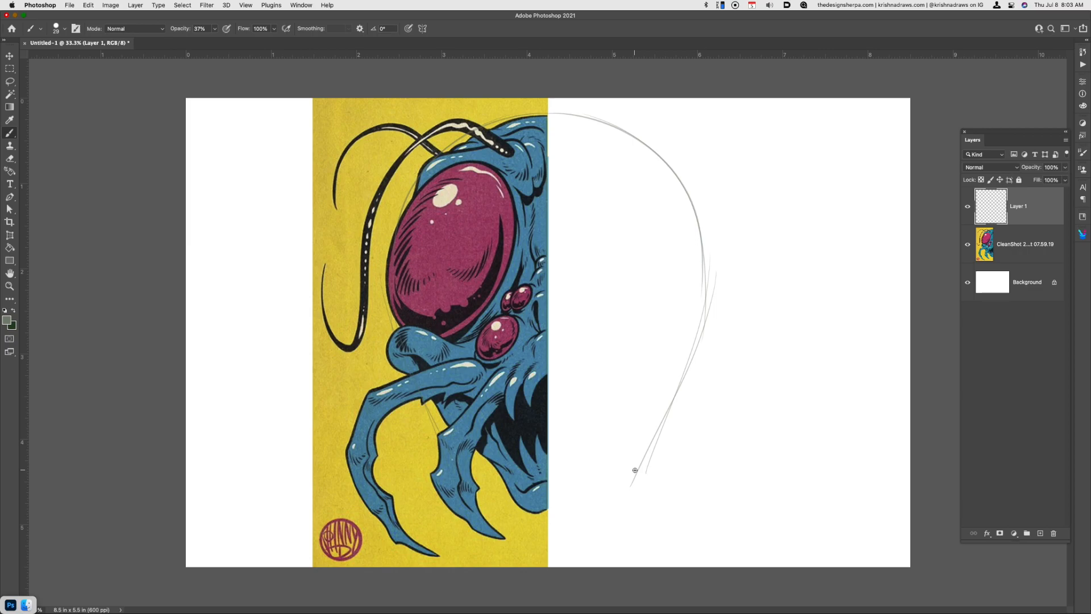
mouse_move(704, 255)
mouse_down()
mouse_move(641, 443)
mouse_move(584, 541)
mouse_up()
mouse_move(667, 387)
mouse_down()
mouse_move(600, 507)
mouse_move(576, 518)
mouse_move(552, 507)
mouse_move(596, 500)
mouse_move(661, 402)
mouse_move(571, 516)
mouse_up()
drag(635, 447, 573, 514)
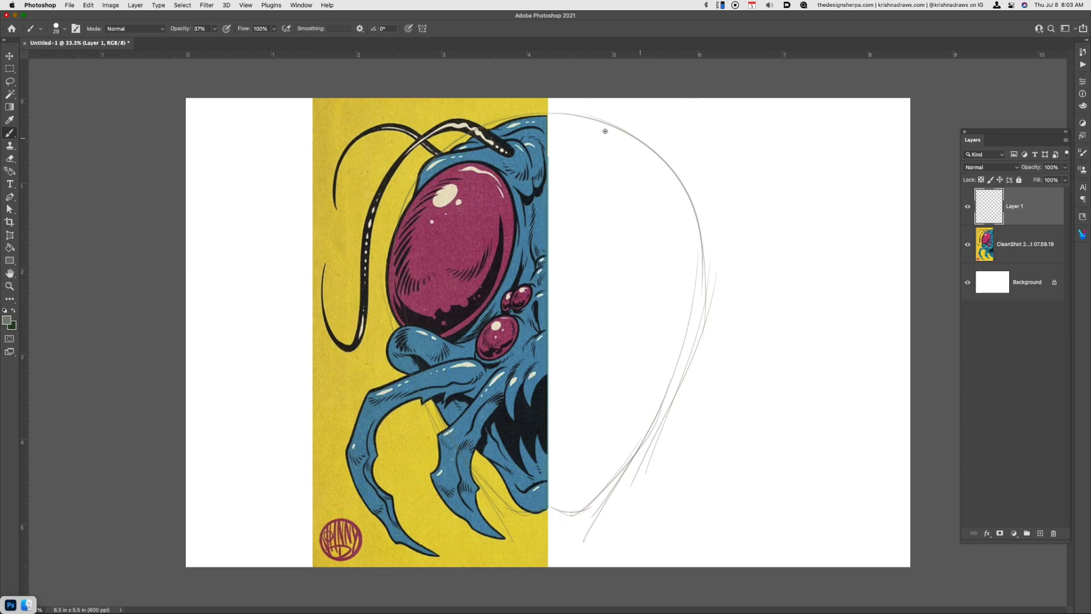
Sketch the brow bulge at the top of the head and the rounded cheek bulge on its side
drag(579, 143, 692, 192)
drag(645, 140, 691, 171)
drag(659, 322, 683, 378)
drag(658, 326, 685, 382)
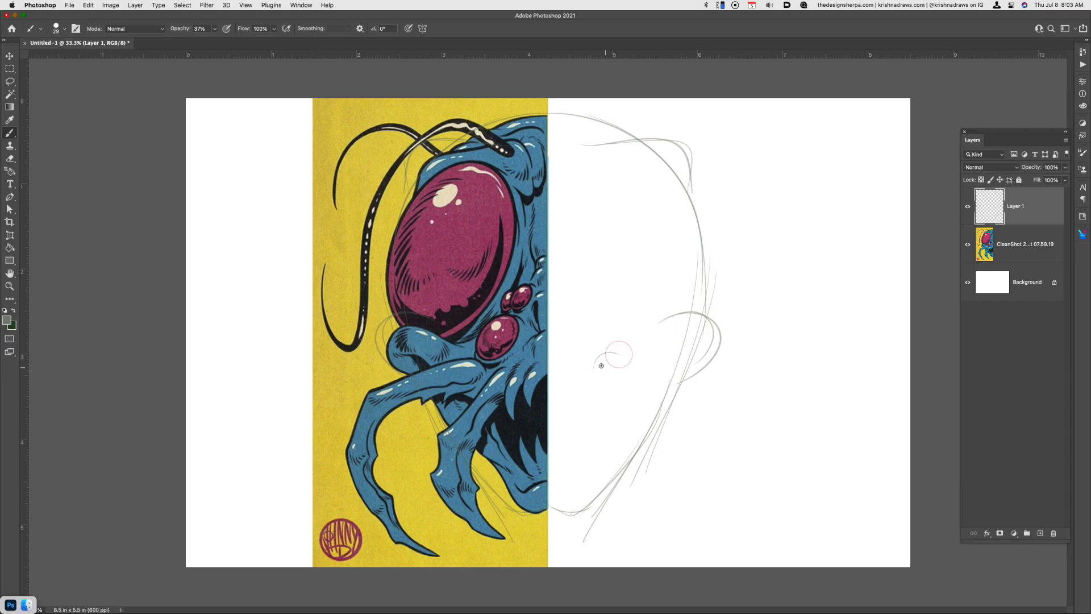
Sketch the outer mandible arching out from beside the mouth and curving down to a pointed claw
drag(595, 366, 823, 446)
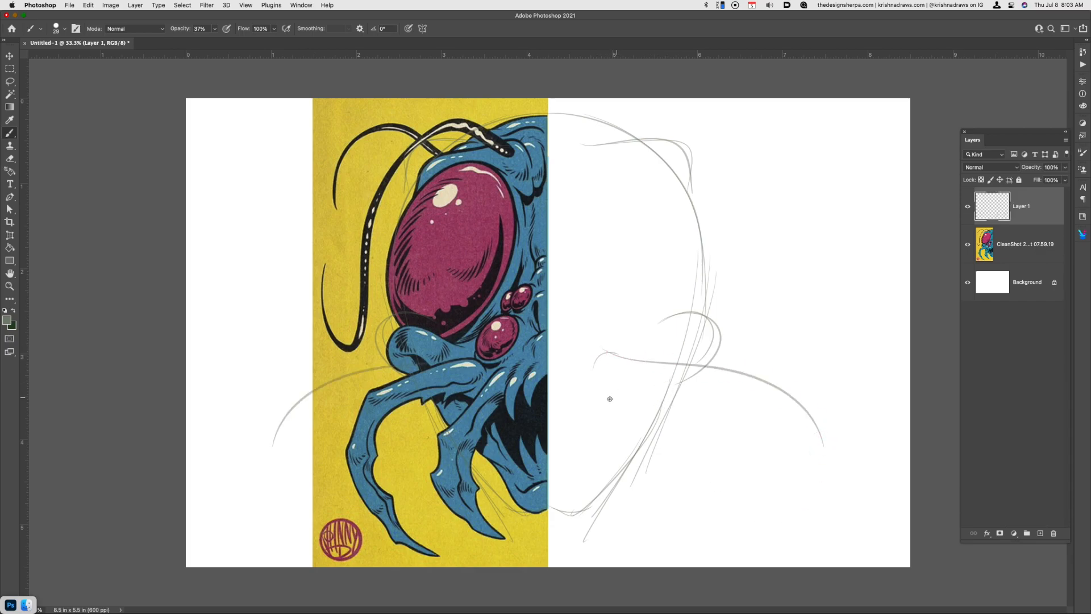
mouse_move(598, 379)
mouse_down()
mouse_move(702, 395)
mouse_move(762, 389)
mouse_move(836, 451)
mouse_up()
drag(761, 375, 828, 450)
mouse_move(722, 398)
mouse_down()
mouse_move(789, 463)
mouse_move(738, 531)
mouse_up()
drag(812, 442, 748, 516)
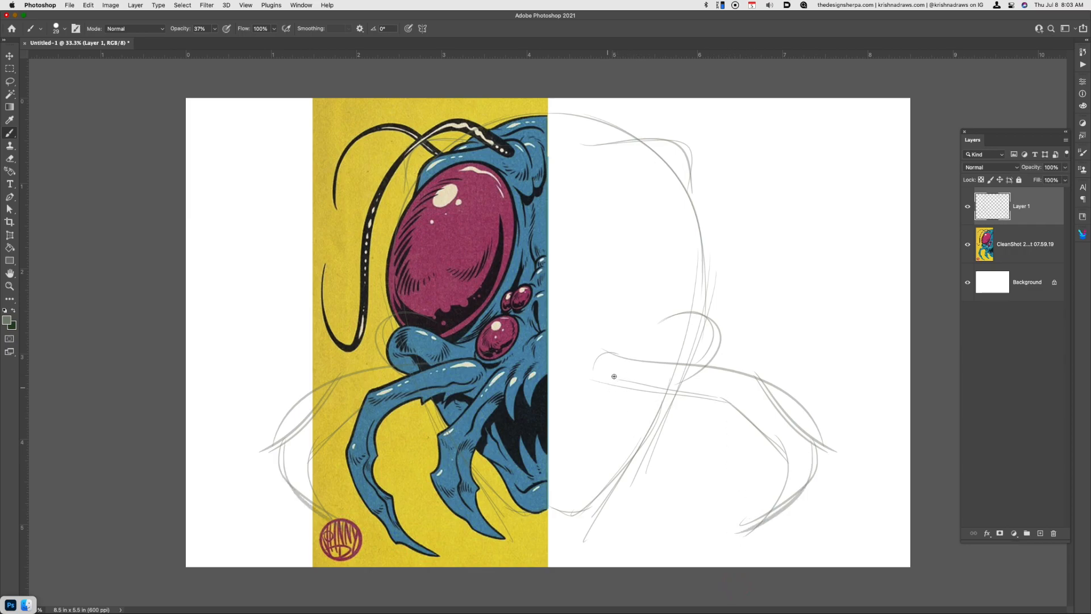
Sketch the shorter inner mandible beneath the outer one, curving back in toward the chin
drag(593, 379, 709, 445)
mouse_move(589, 393)
mouse_down()
mouse_move(653, 440)
mouse_move(625, 423)
mouse_move(666, 437)
mouse_move(643, 405)
mouse_move(761, 460)
mouse_move(745, 486)
mouse_move(711, 468)
mouse_move(713, 490)
mouse_move(710, 461)
mouse_move(709, 508)
mouse_move(710, 493)
mouse_move(645, 540)
mouse_up()
drag(711, 482, 625, 554)
mouse_move(679, 459)
mouse_down()
mouse_move(648, 523)
mouse_move(603, 563)
mouse_up()
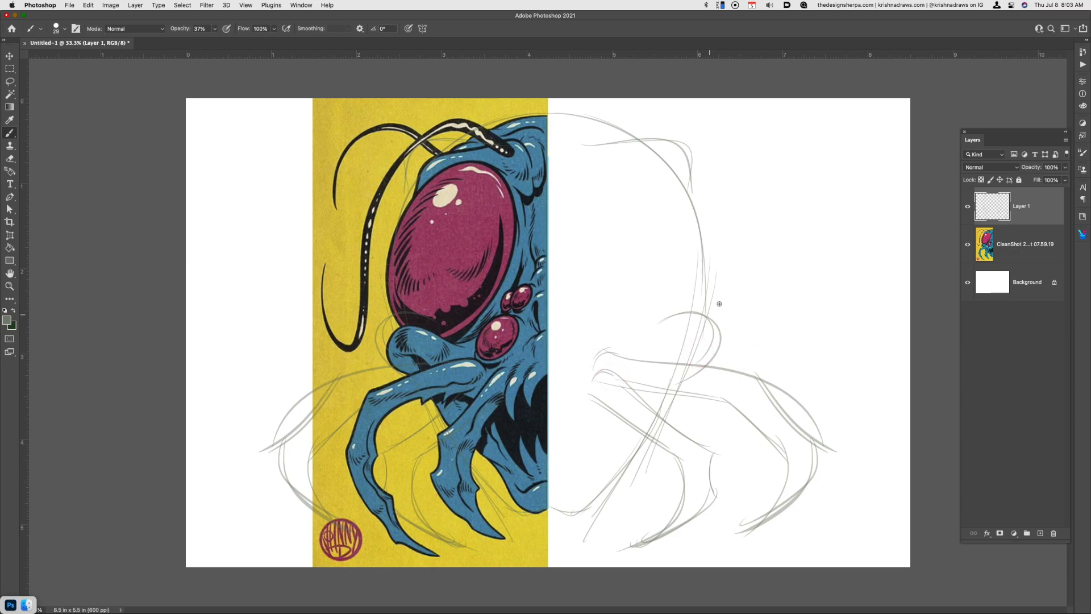
Sketch the large oval eye with a widened cheek bulge and the cluster of small round eyes beside it
mouse_move(671, 316)
mouse_down()
mouse_move(730, 338)
mouse_move(723, 361)
mouse_up()
mouse_move(656, 157)
mouse_down()
mouse_move(687, 169)
mouse_move(695, 316)
mouse_up()
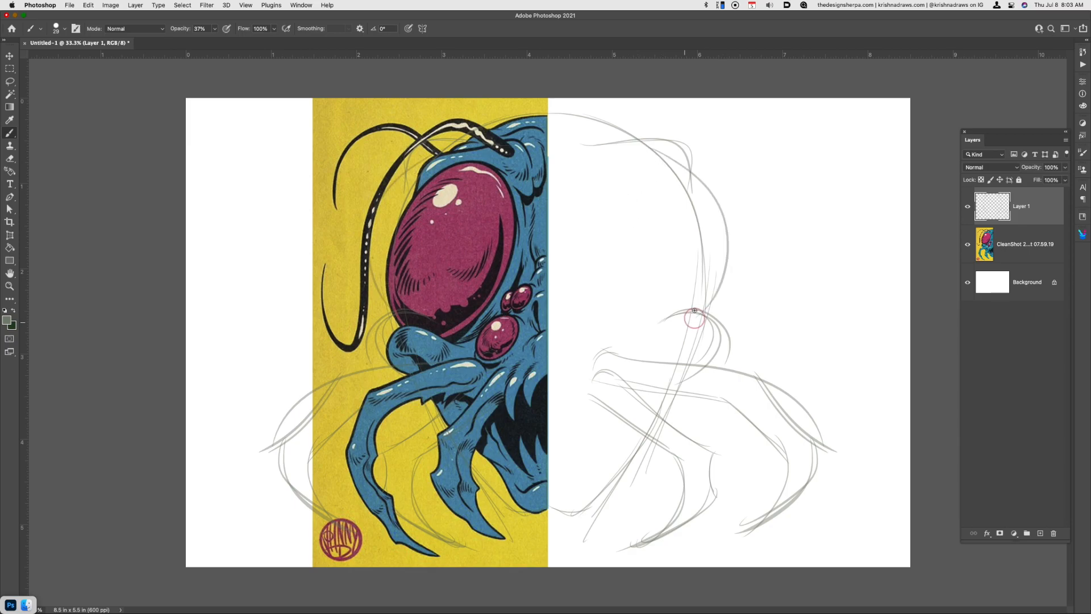
mouse_move(640, 154)
mouse_down()
mouse_move(653, 295)
mouse_move(617, 162)
mouse_move(698, 299)
mouse_up()
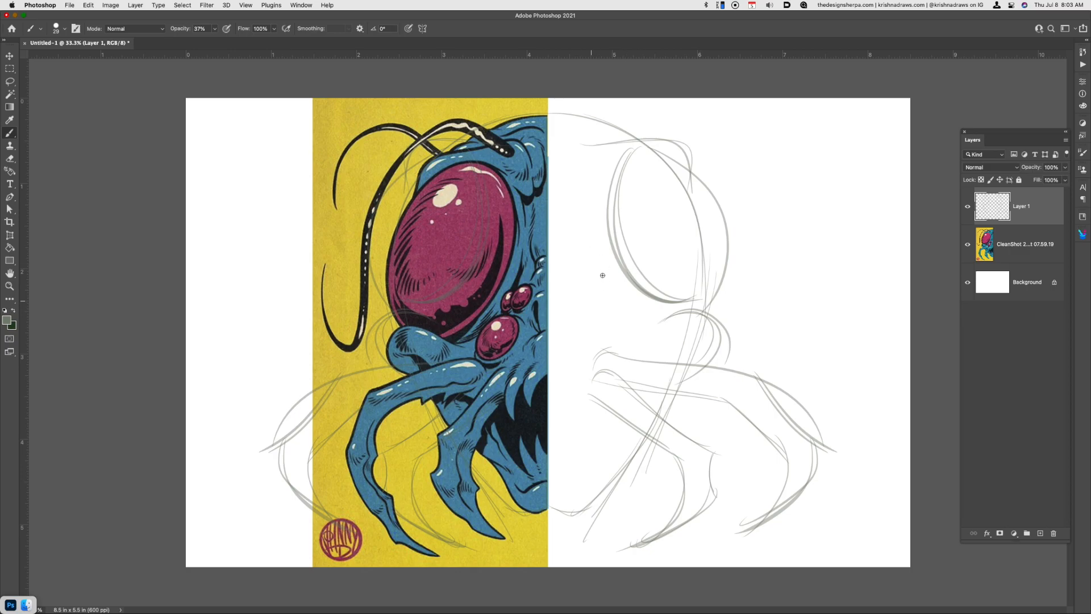
mouse_move(595, 281)
mouse_down()
mouse_move(591, 296)
mouse_move(597, 274)
mouse_up()
mouse_move(579, 324)
mouse_down()
mouse_move(612, 336)
mouse_move(580, 321)
mouse_up()
drag(603, 284, 617, 303)
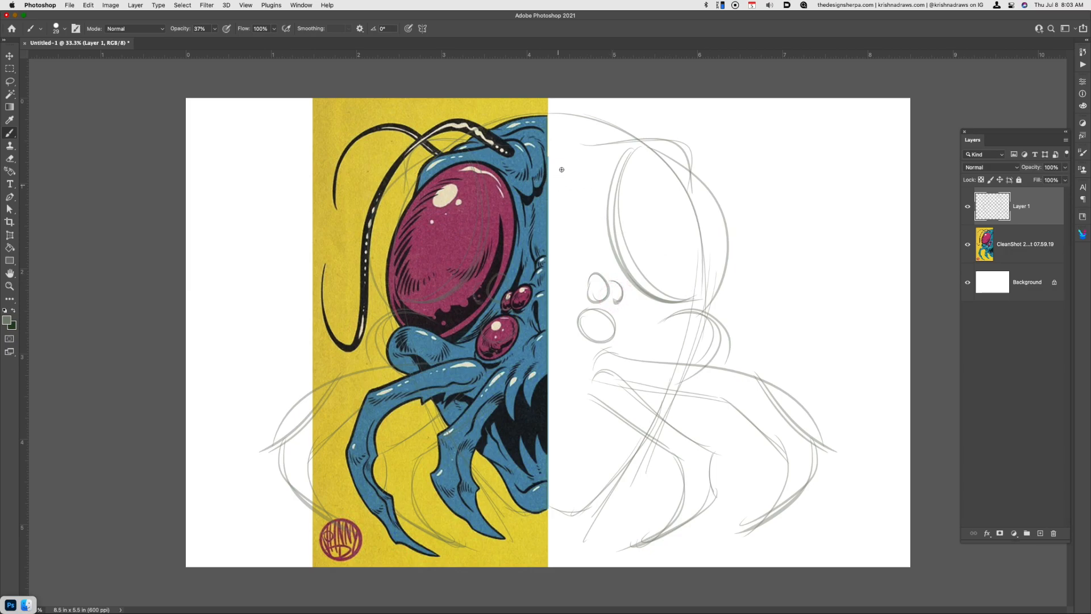
Sketch the forehead folds beside the large eye and the open mouth with its pointed fangs
drag(567, 139, 585, 193)
drag(582, 155, 606, 235)
mouse_move(550, 373)
mouse_down()
mouse_move(571, 407)
mouse_move(579, 375)
mouse_move(572, 367)
mouse_move(582, 487)
mouse_move(586, 474)
mouse_move(559, 433)
mouse_move(566, 467)
mouse_up()
mouse_move(564, 467)
mouse_down()
mouse_move(583, 428)
mouse_move(587, 471)
mouse_move(585, 428)
mouse_up()
drag(550, 373, 572, 408)
mouse_move(579, 380)
mouse_down()
mouse_move(572, 406)
mouse_move(608, 430)
mouse_move(594, 470)
mouse_up()
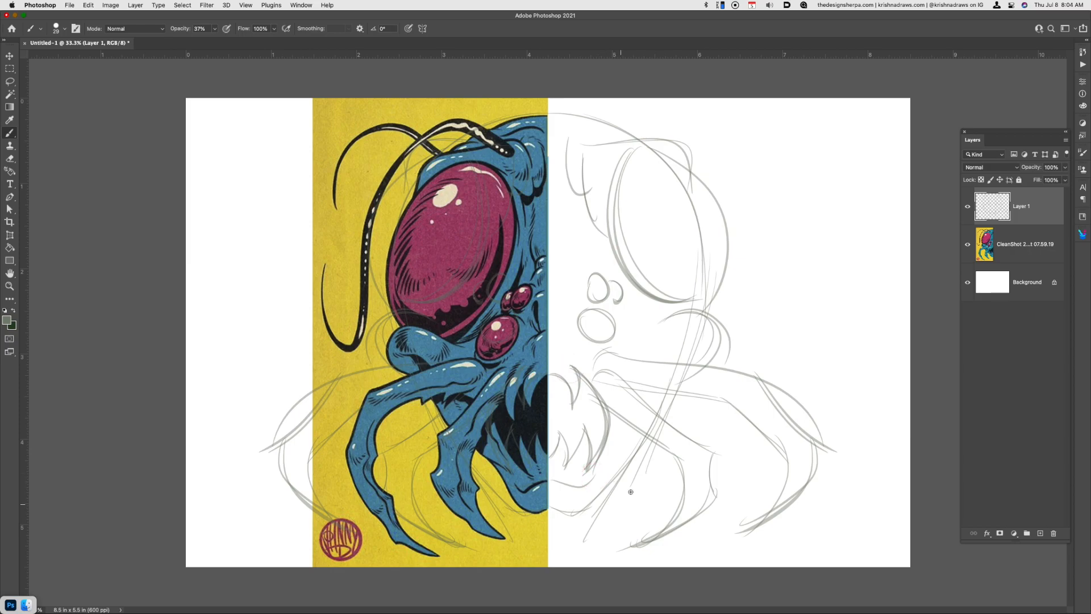
click(610, 413)
Reinforce the large eye's outer contour, the crease in the cheek bulge and the edges of the outer mandible
drag(687, 169, 716, 261)
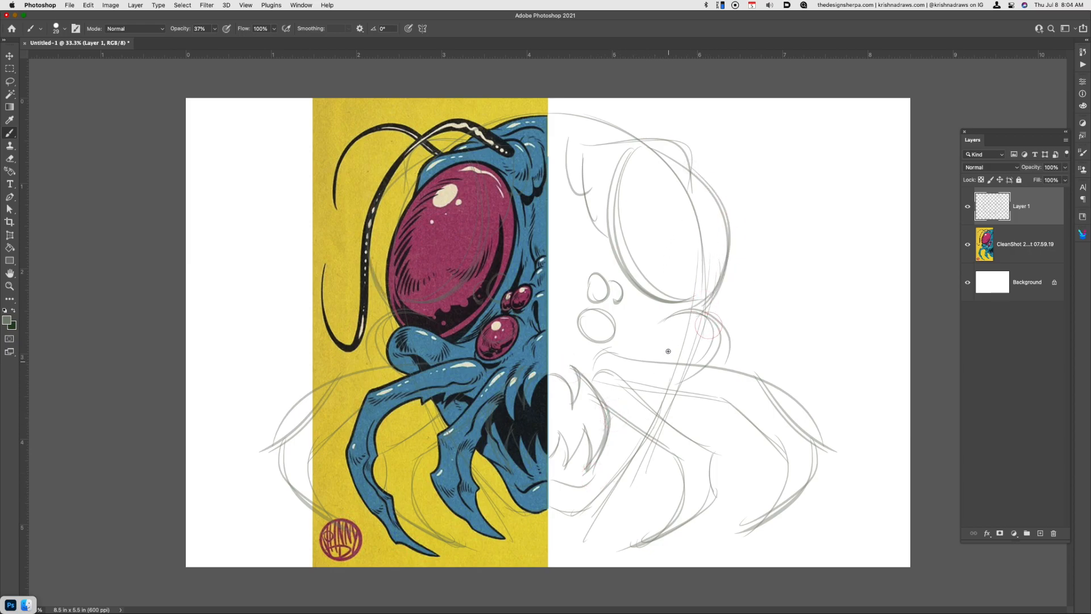
mouse_move(658, 358)
mouse_down()
mouse_move(694, 331)
mouse_move(670, 362)
mouse_up()
drag(726, 400, 782, 451)
drag(752, 378, 828, 456)
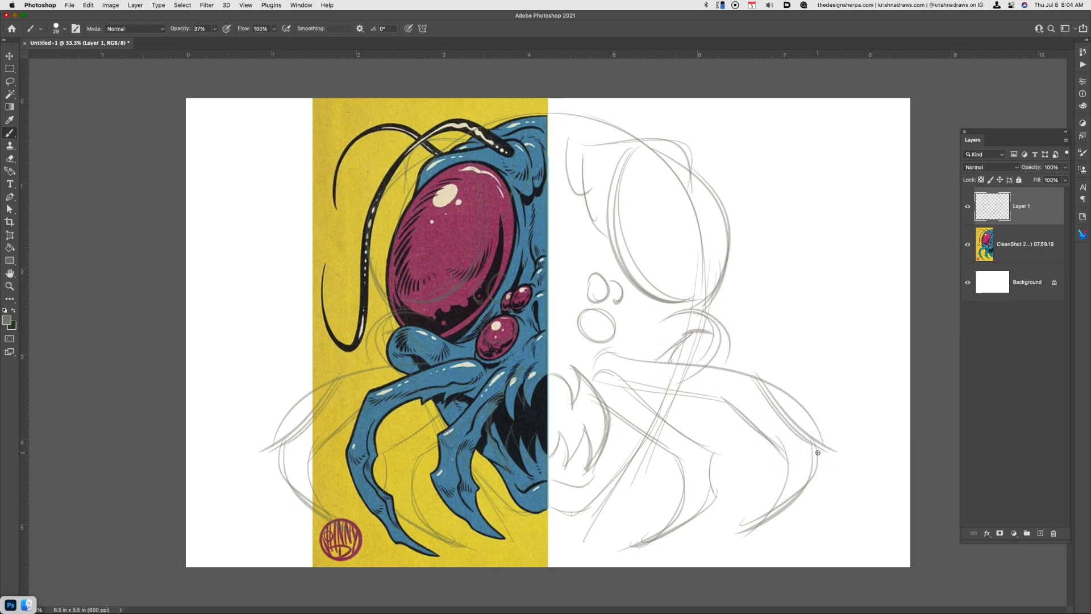
Lasso and cut the outer mandible's excess upper curve, and redraw the mandible down to its claw tip
key(l)
drag(758, 372, 854, 421)
key(super+x)
key(b)
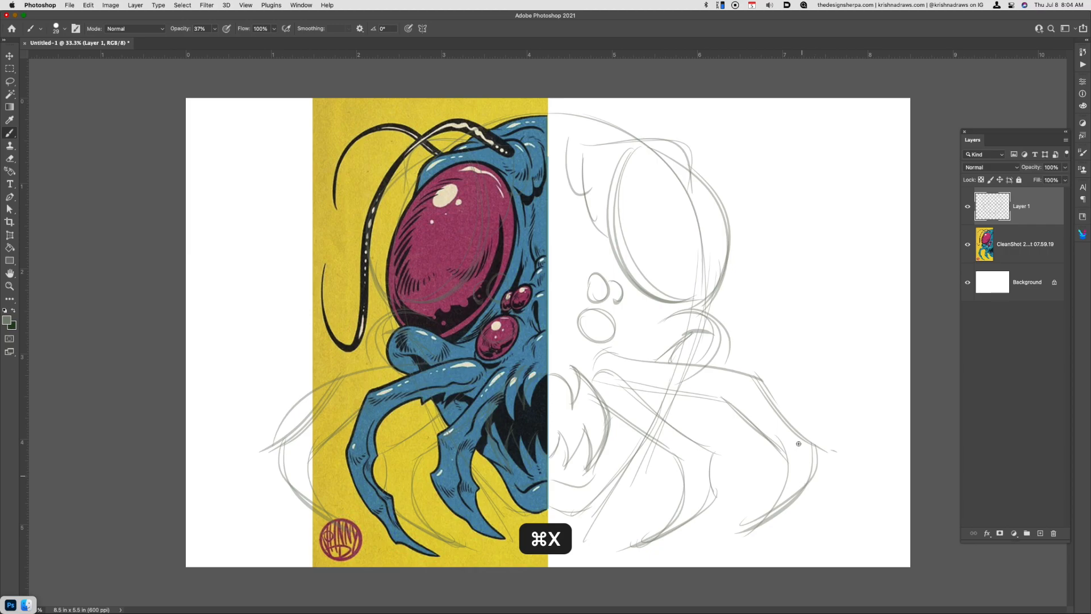
mouse_move(758, 379)
mouse_down()
mouse_move(819, 451)
mouse_move(765, 521)
mouse_up()
drag(787, 461, 735, 534)
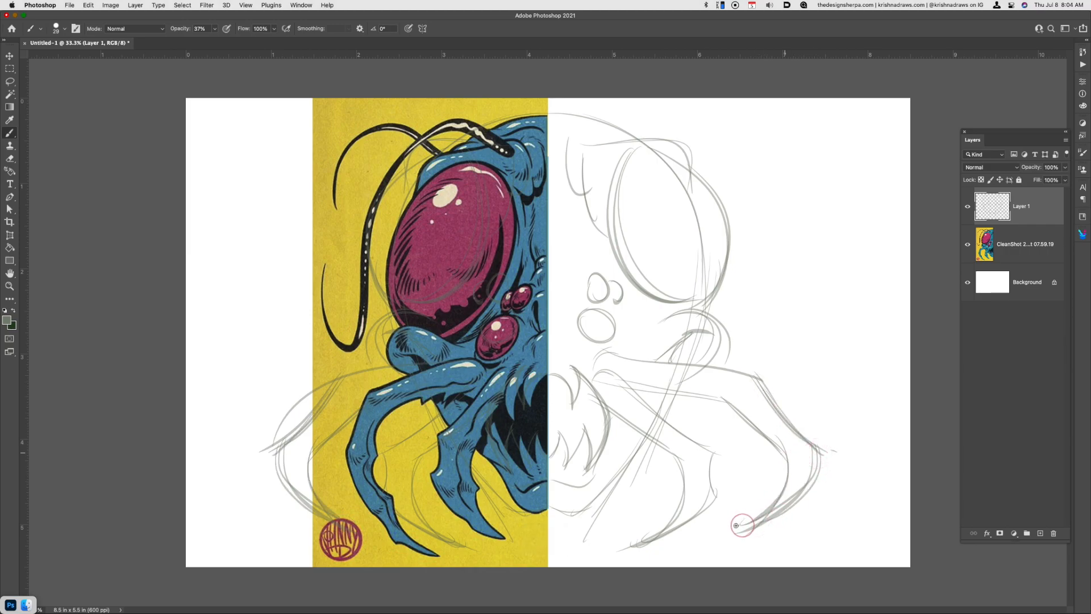
Thicken the bend of the inner mandible and sketch socket lines around the small eyes
drag(706, 456, 713, 500)
drag(569, 318, 601, 326)
drag(575, 276, 619, 290)
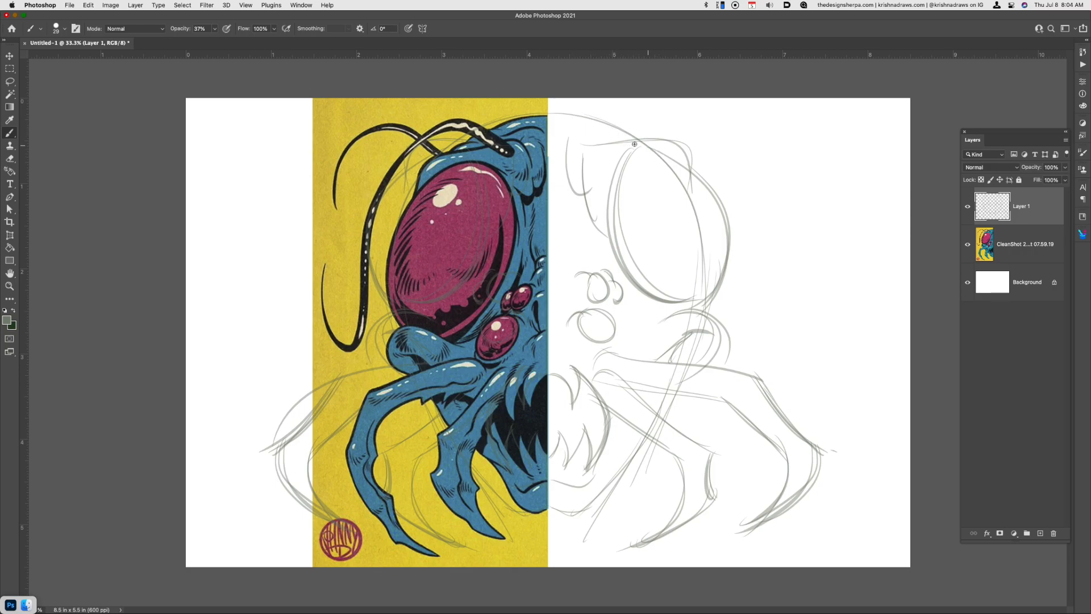
Sketch the inner antenna arching out from the brow and hanging down to a flared tip
mouse_move(594, 144)
mouse_down()
mouse_move(694, 134)
mouse_move(699, 145)
mouse_move(675, 155)
mouse_move(690, 121)
mouse_move(794, 312)
mouse_up()
mouse_move(666, 140)
mouse_down()
mouse_move(720, 120)
mouse_move(788, 205)
mouse_up()
mouse_move(779, 157)
mouse_down()
mouse_move(787, 256)
mouse_move(806, 340)
mouse_up()
drag(792, 266, 815, 344)
drag(790, 304, 826, 350)
Sketch the outer antenna beyond the first one, reworking its arc and drooping tip
mouse_move(694, 142)
mouse_down()
mouse_move(757, 173)
mouse_move(764, 270)
mouse_up()
key(super+z)
drag(696, 144, 820, 260)
drag(698, 152, 826, 239)
key(super+z)
mouse_move(706, 150)
mouse_down()
mouse_move(813, 178)
mouse_move(821, 222)
mouse_up()
drag(812, 182, 866, 290)
key(super+z)
drag(818, 199, 850, 282)
drag(822, 225, 847, 279)
key(super+z)
drag(825, 228, 841, 292)
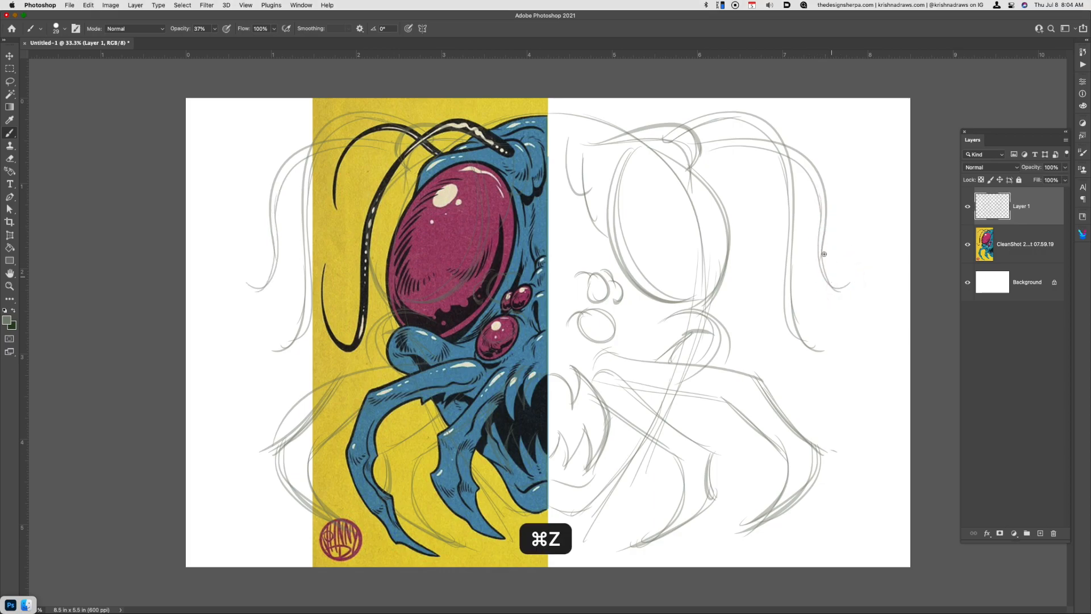
Add two oval highlights inside the large eye and darken the sketched cheek, jaw and fang lines
mouse_move(662, 174)
mouse_down()
mouse_move(685, 187)
mouse_move(659, 170)
mouse_up()
drag(670, 235, 668, 233)
mouse_move(698, 376)
mouse_down()
mouse_move(676, 312)
mouse_move(700, 378)
mouse_up()
mouse_move(651, 428)
mouse_down()
mouse_move(569, 524)
mouse_move(578, 515)
mouse_up()
mouse_move(549, 480)
mouse_down()
mouse_move(579, 488)
mouse_move(561, 424)
mouse_move(563, 475)
mouse_up()
drag(550, 374, 573, 415)
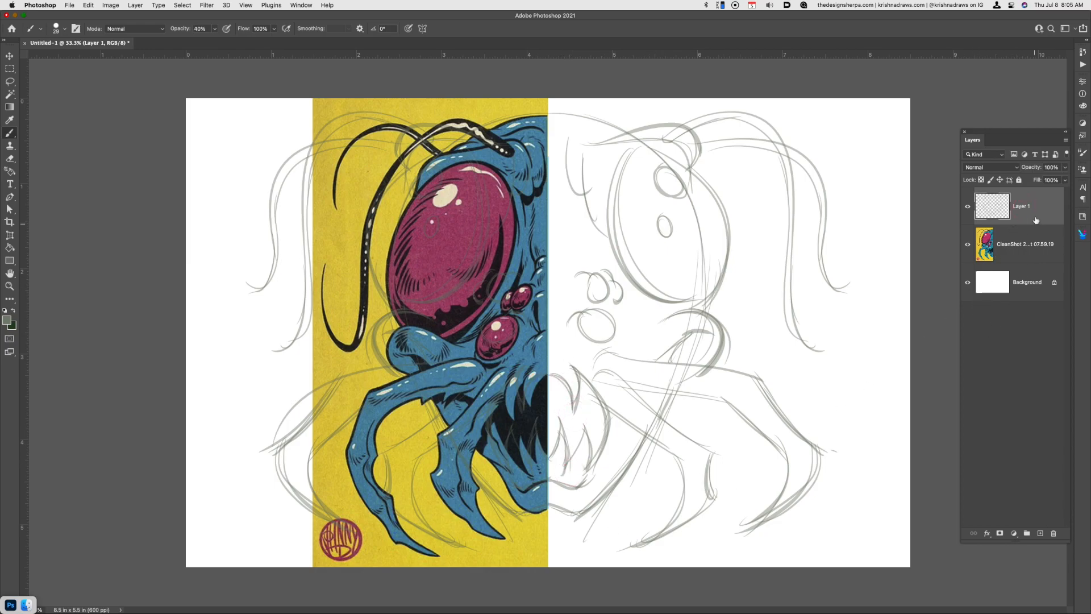
drag(806, 294, 864, 296)
key(super+z)
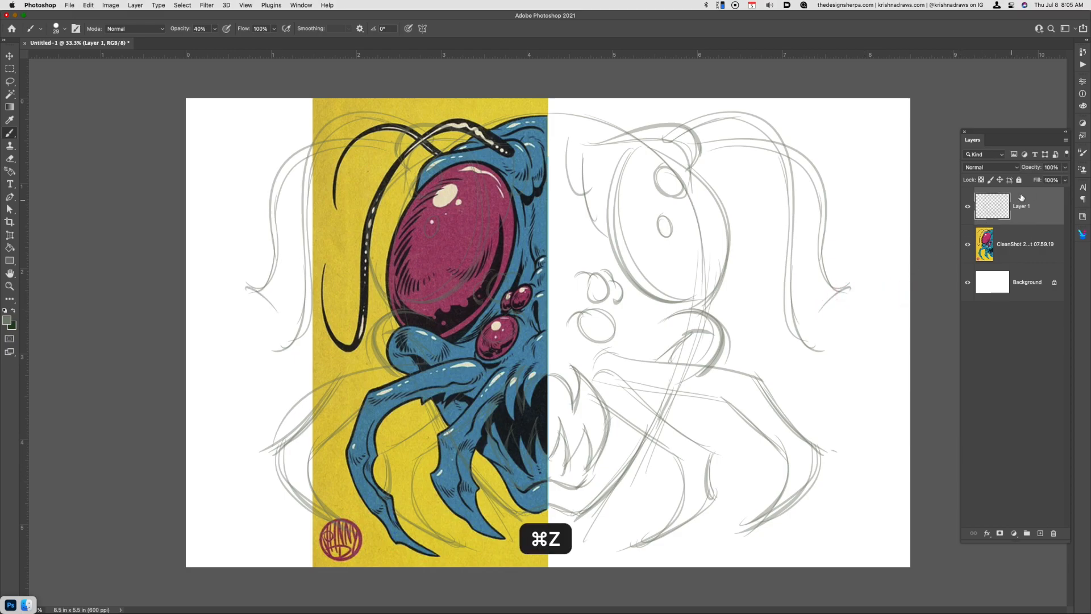
Lower the opacity of Layer 1 to 40% and add a new layer above it for inking
click(1063, 168)
drag(1060, 179, 1041, 179)
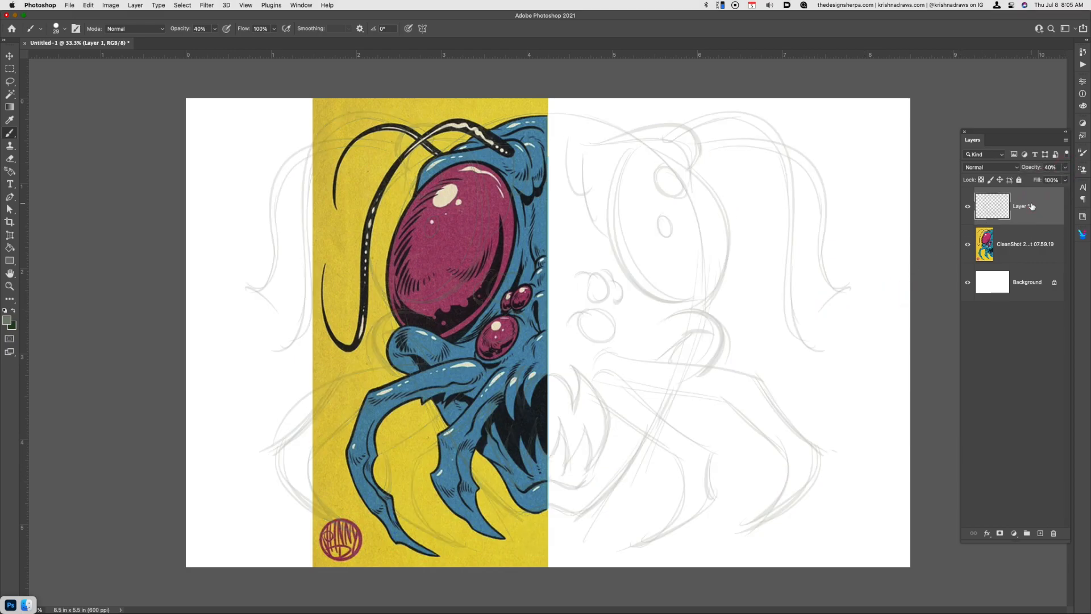
key(super+alt+shift+n)
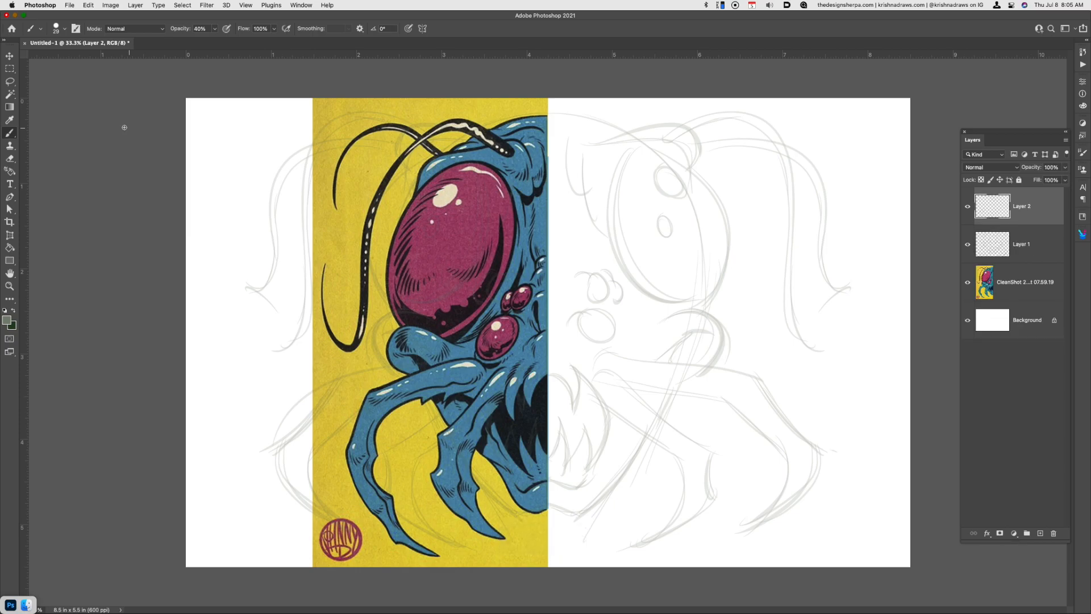
Swap to the dark foreground color and choose the KMS Scratchboard Brush preset
click(15, 311)
click(65, 29)
click(134, 347)
drag(134, 349, 130, 383)
click(100, 284)
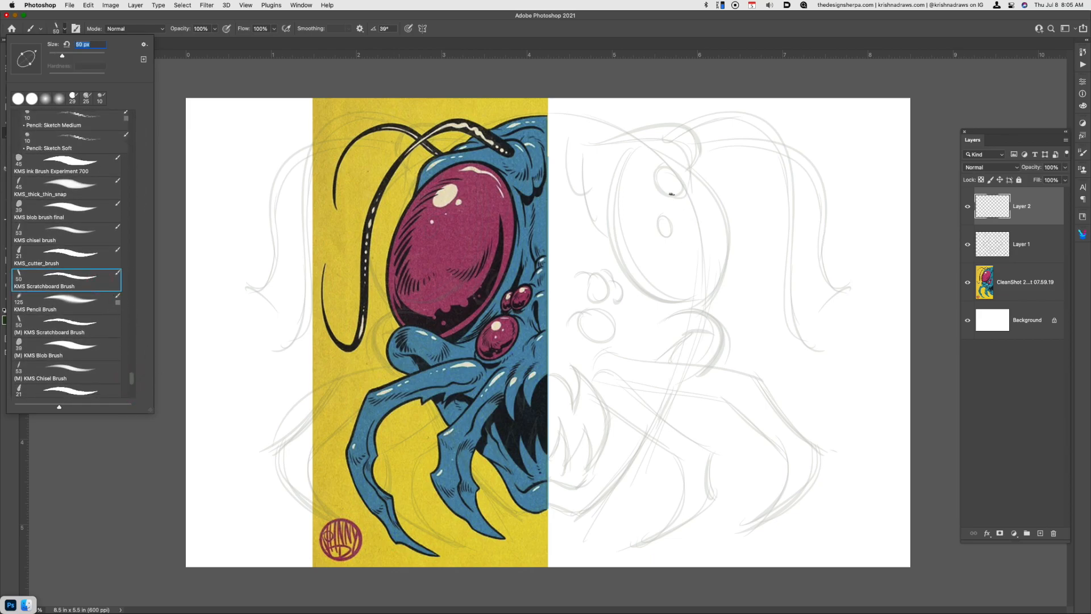
key(Return)
Ink the outlines of the large eye and cheek bulge, and hatch along the eye's outer edge
mouse_move(637, 147)
mouse_down()
mouse_move(670, 162)
mouse_move(702, 299)
mouse_up()
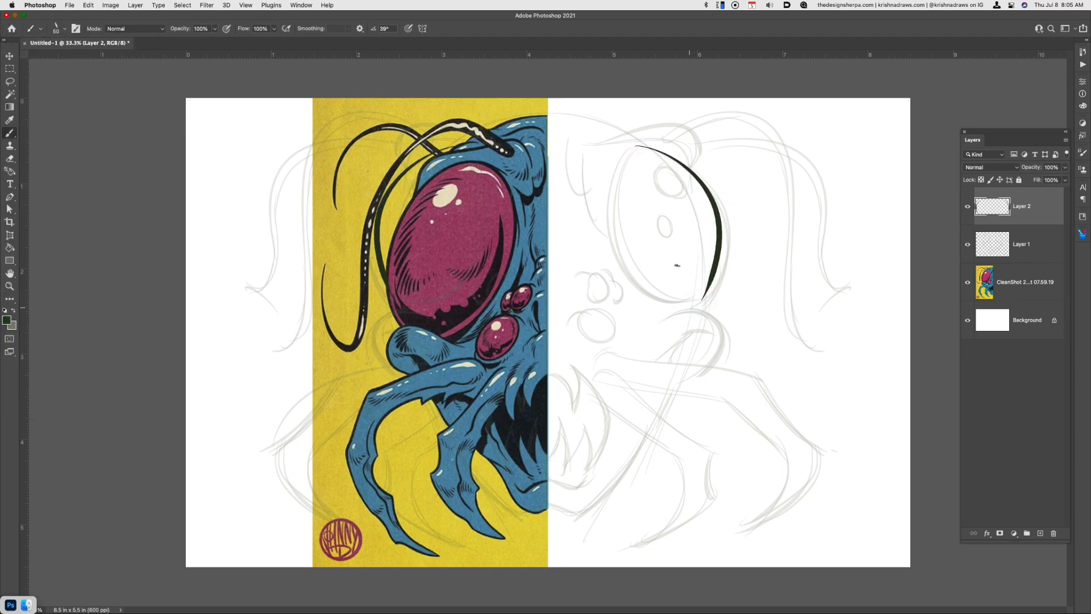
mouse_move(629, 148)
mouse_down()
mouse_move(697, 306)
mouse_move(709, 371)
mouse_up()
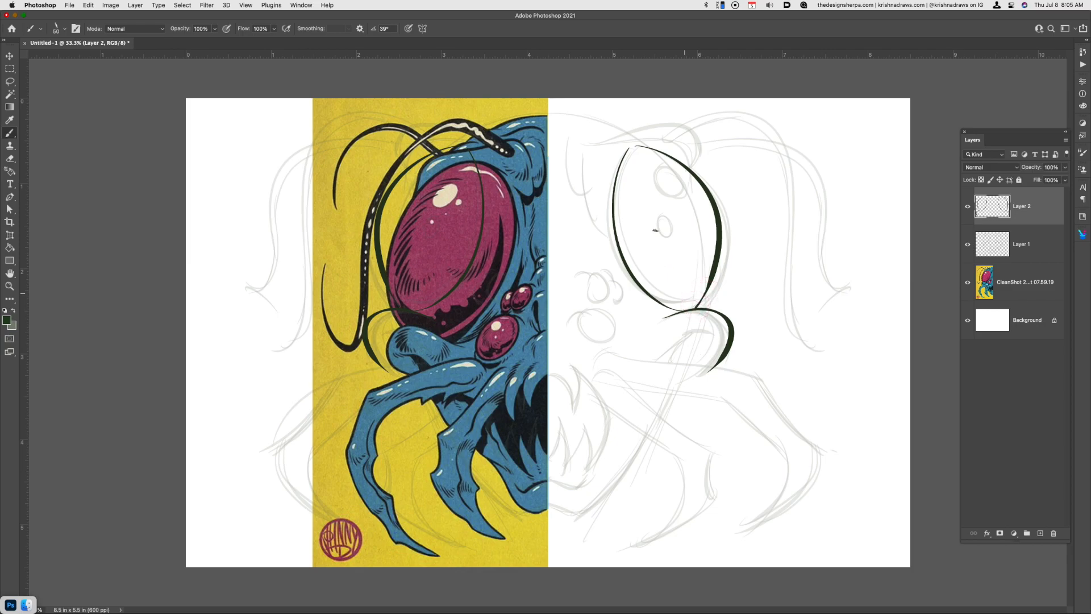
mouse_move(647, 157)
mouse_down()
mouse_move(704, 201)
mouse_move(708, 253)
mouse_up()
mouse_move(701, 238)
mouse_down()
mouse_move(706, 278)
mouse_move(688, 304)
mouse_up()
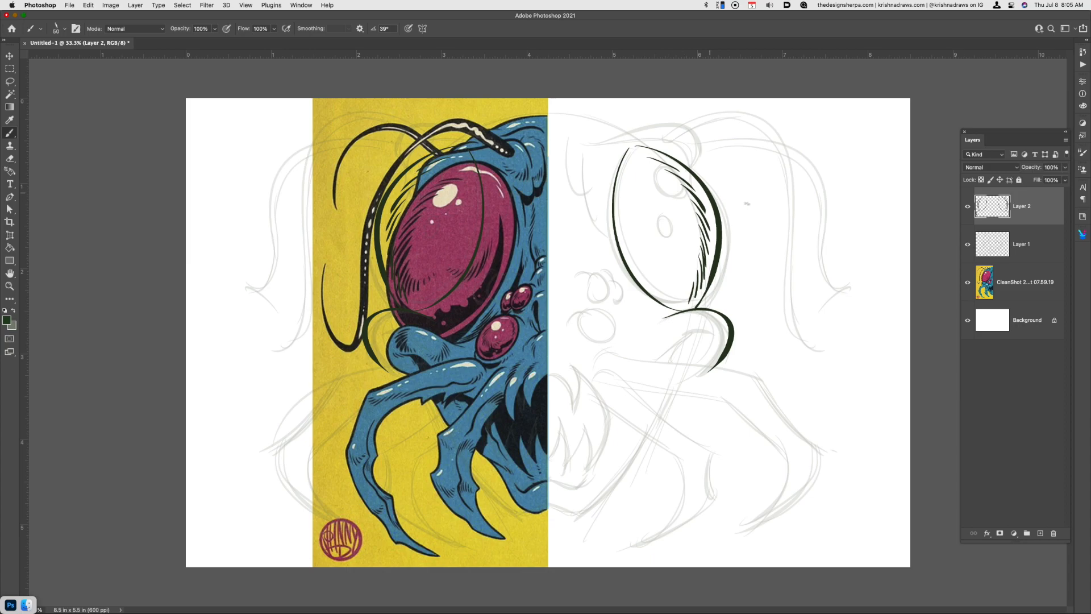
Enlarge the brush to 125 px and ink a thick crescent shadow along the large eye's inner edge
key(bracketright)
key(bracketright)
key(bracketright)
key(bracketright)
key(bracketright)
drag(622, 194, 689, 298)
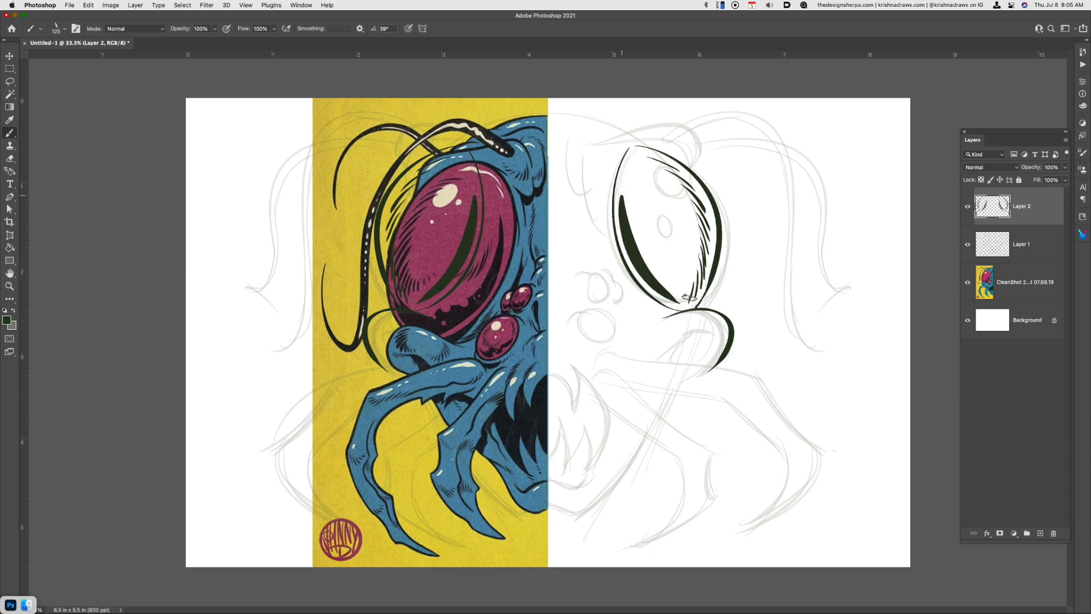
Reduce the brush to 45 px and ink the small eyes with their shadows and surrounding creases
key(bracketleft)
key(bracketleft)
key(bracketleft)
key(bracketleft)
mouse_move(578, 323)
mouse_down()
mouse_move(600, 324)
mouse_move(611, 346)
mouse_up()
mouse_move(589, 296)
mouse_down()
mouse_move(606, 279)
mouse_move(610, 303)
mouse_up()
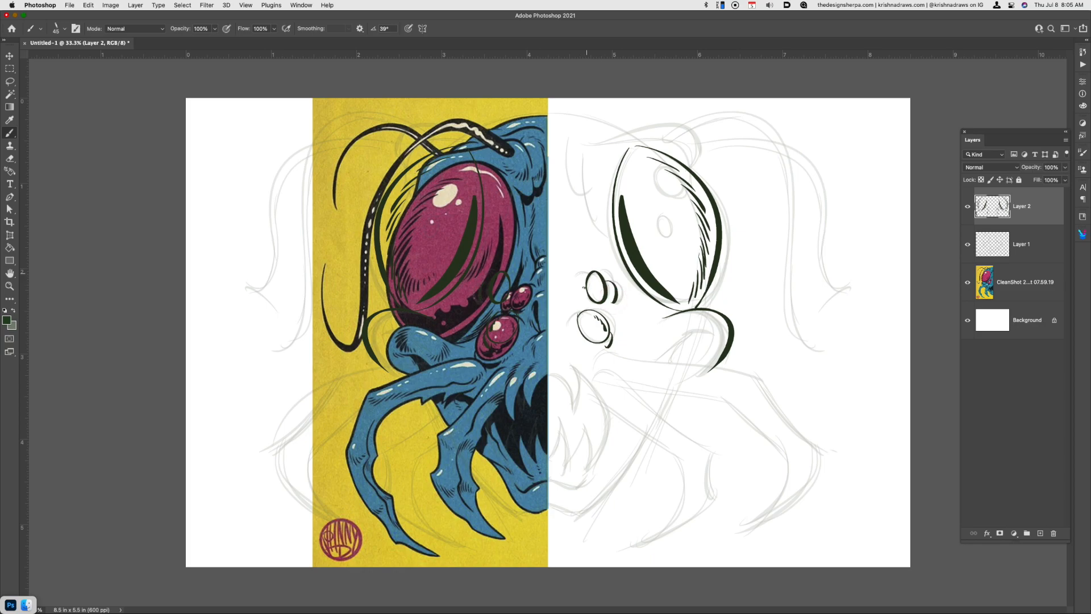
drag(597, 277, 592, 297)
key(super+z)
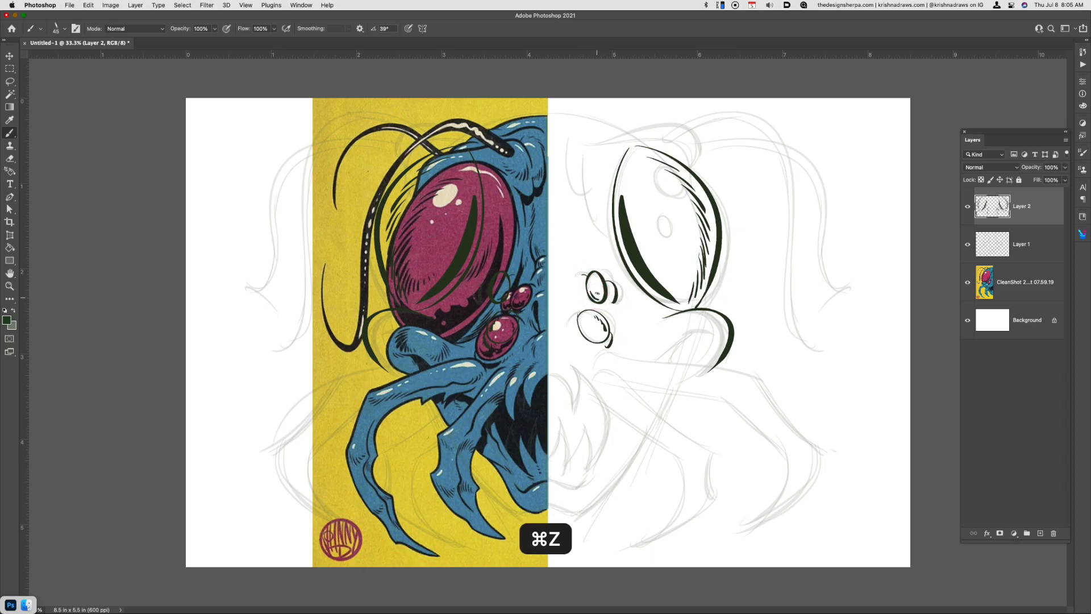
drag(603, 301, 608, 304)
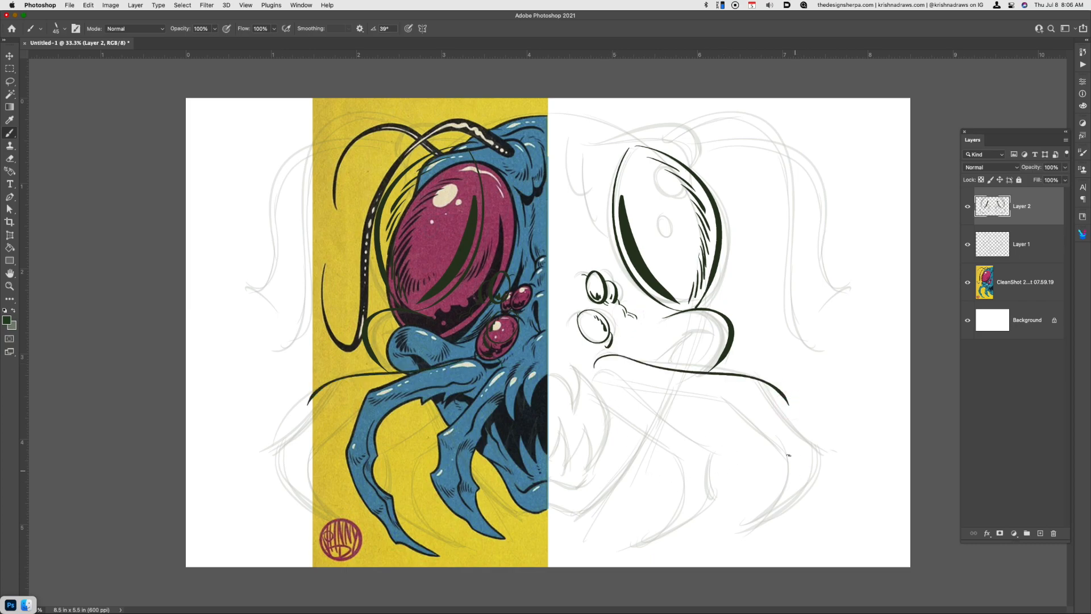
Ink the inner mandible's upper edge and the outer mandible's jagged edges down to the claw tip
drag(593, 369, 710, 453)
mouse_move(628, 386)
mouse_down()
mouse_move(735, 408)
mouse_move(786, 458)
mouse_up()
key(super+z)
drag(736, 407, 786, 457)
key(super+z)
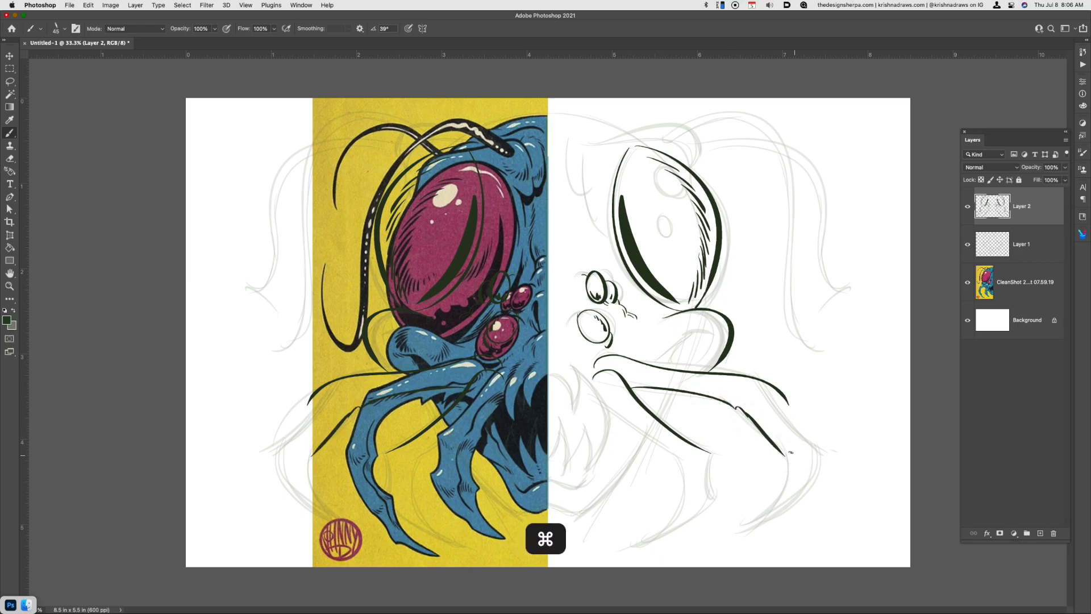
drag(737, 406, 784, 465)
mouse_move(787, 403)
mouse_down()
mouse_move(819, 449)
mouse_move(744, 534)
mouse_up()
mouse_move(784, 462)
mouse_down()
mouse_move(764, 512)
mouse_move(729, 541)
mouse_up()
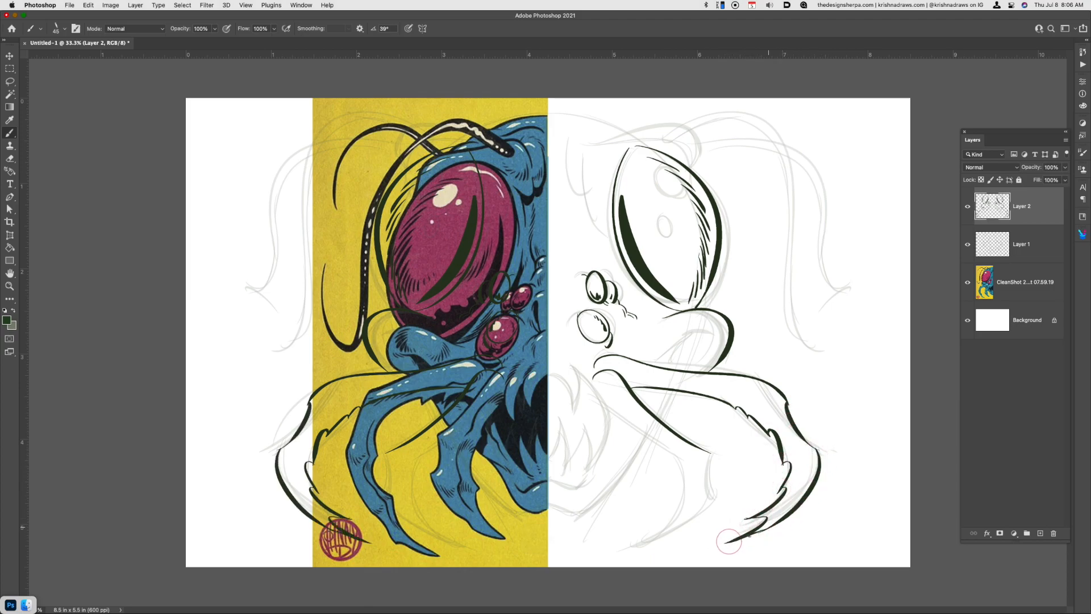
key(super+z)
Ink the inner mandible's bend, underside and spurred claw down to the tip
drag(707, 462, 713, 499)
mouse_move(602, 410)
mouse_down()
mouse_move(682, 472)
mouse_move(686, 512)
mouse_move(649, 541)
mouse_move(703, 521)
mouse_move(648, 543)
mouse_up()
key(super+z)
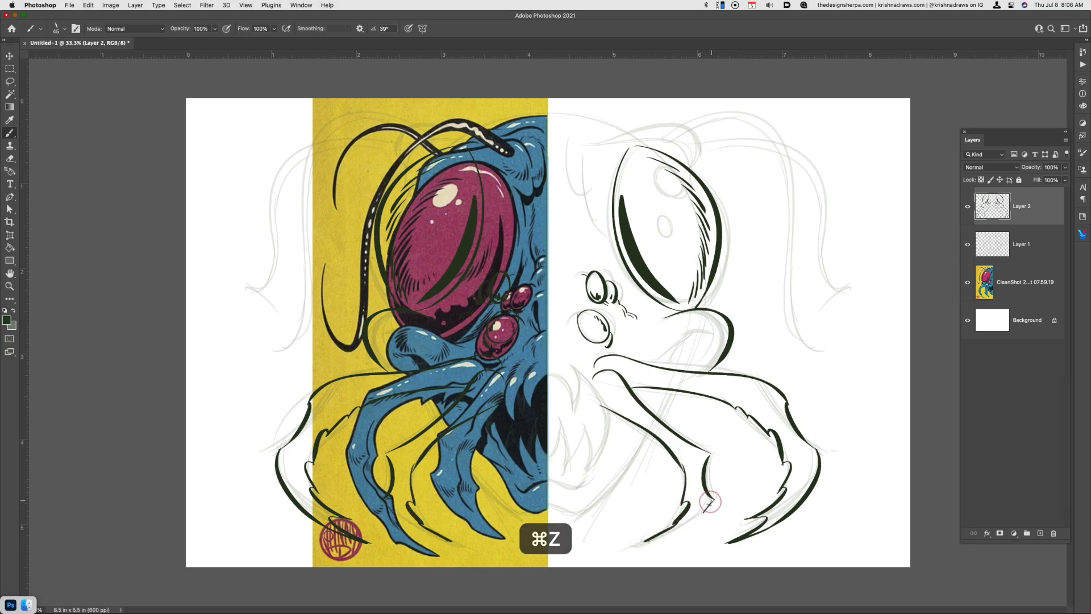
key(super+z)
mouse_move(715, 500)
mouse_down()
mouse_move(699, 523)
mouse_move(645, 540)
mouse_up()
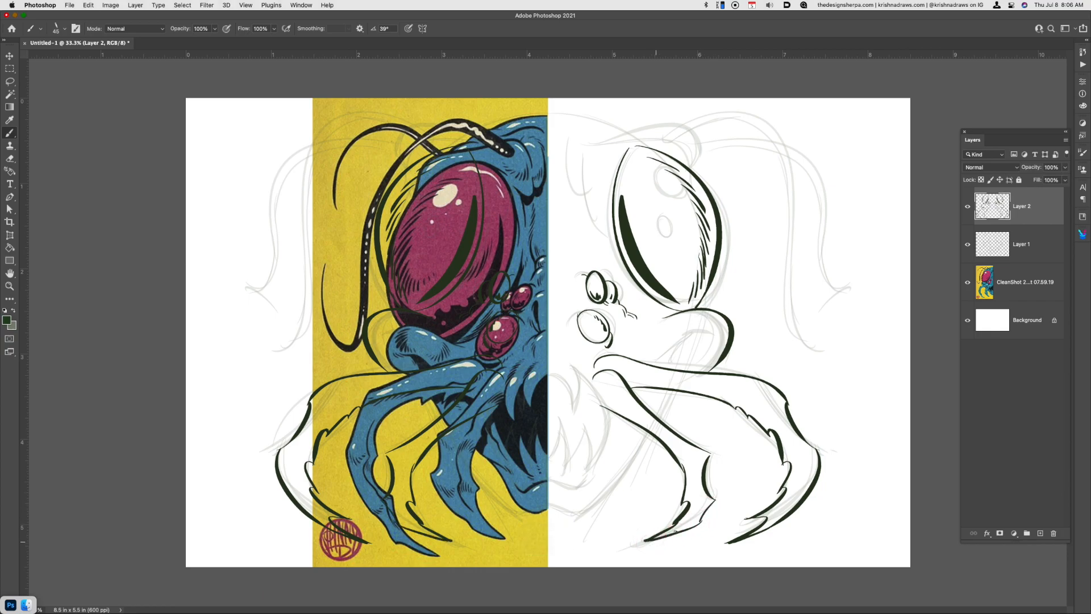
Add small ink dots and accent marks along the inner mandible and at the mandible bases
click(698, 519)
drag(710, 453, 708, 458)
click(686, 455)
click(685, 449)
click(607, 390)
click(626, 373)
click(631, 374)
Ink the jaw outline from behind the inner mandible down to the chin
drag(682, 393, 661, 419)
key(super+z)
mouse_move(657, 422)
mouse_down()
mouse_move(573, 517)
mouse_move(583, 518)
mouse_up()
Ink the mouth's upper edge, the pointed upper and lower fangs, and the lower lip contour
mouse_move(549, 375)
mouse_down()
mouse_move(573, 416)
mouse_move(570, 362)
mouse_up()
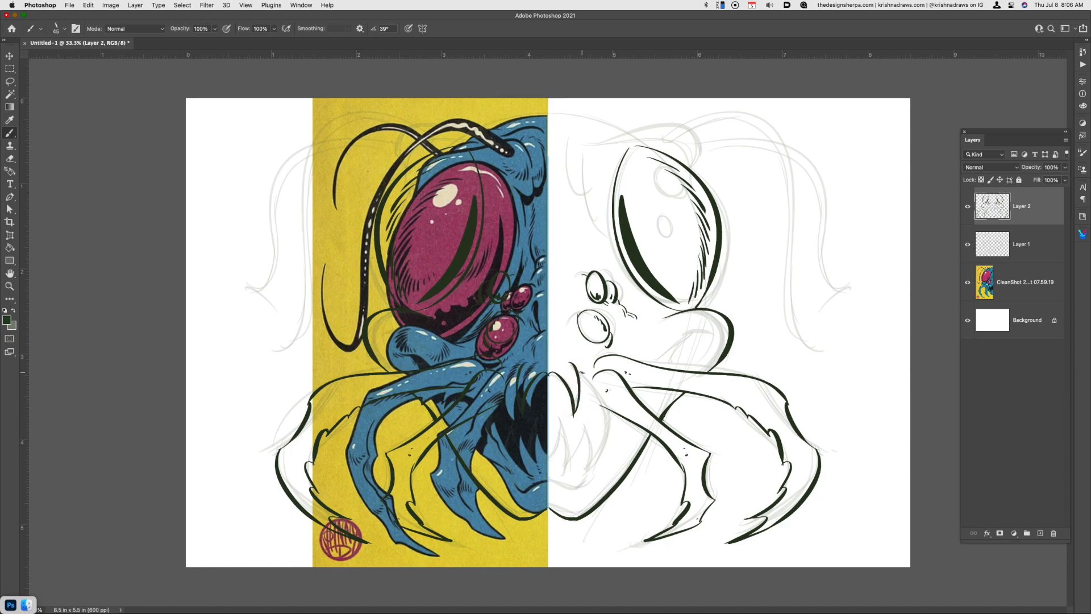
mouse_move(601, 405)
mouse_down()
mouse_move(587, 378)
mouse_move(600, 404)
mouse_move(588, 483)
mouse_move(582, 426)
mouse_move(563, 481)
mouse_move(555, 447)
mouse_up()
drag(554, 447, 554, 465)
drag(554, 465, 563, 418)
mouse_move(564, 418)
mouse_down()
mouse_move(563, 467)
mouse_move(579, 492)
mouse_move(594, 487)
mouse_up()
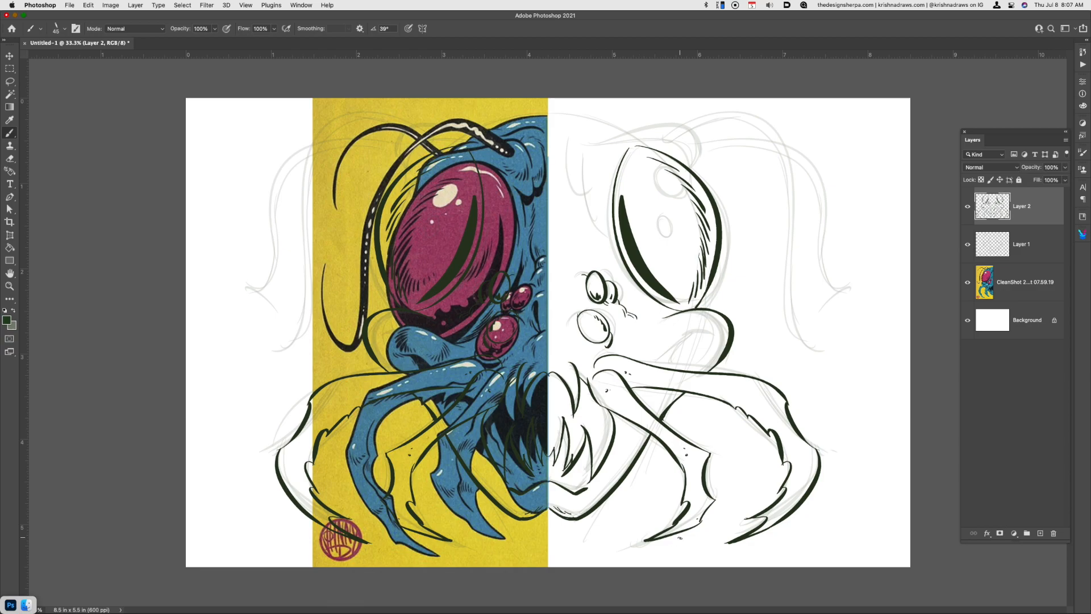
Ink the curved crease inside the cheek lobe beneath the large eye, redoing unsatisfactory strokes
key(super)
mouse_move(664, 366)
mouse_down()
mouse_move(705, 331)
mouse_move(721, 340)
mouse_up()
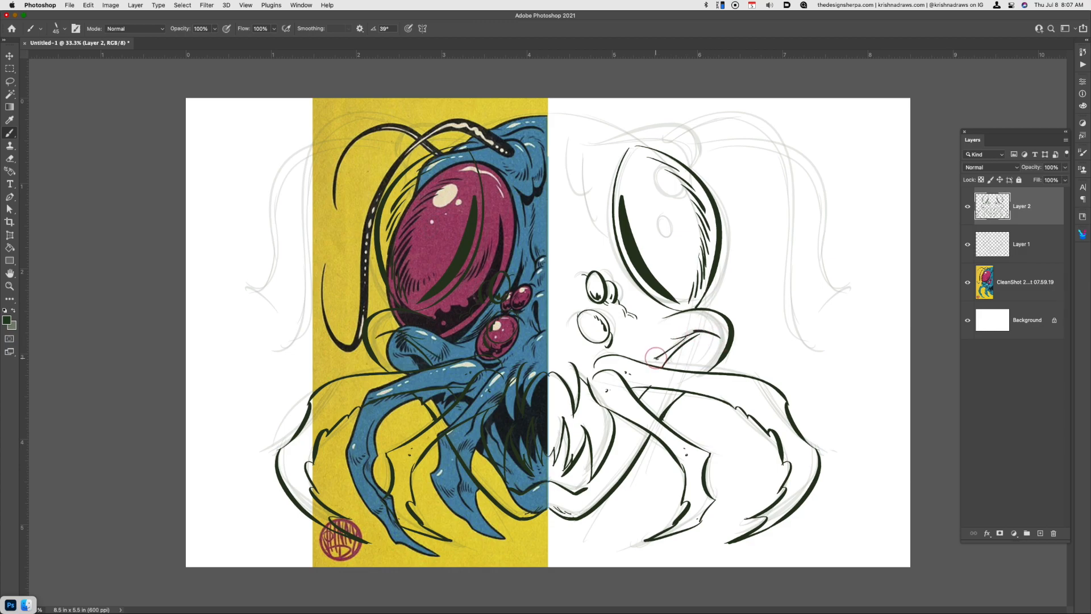
key(super+z)
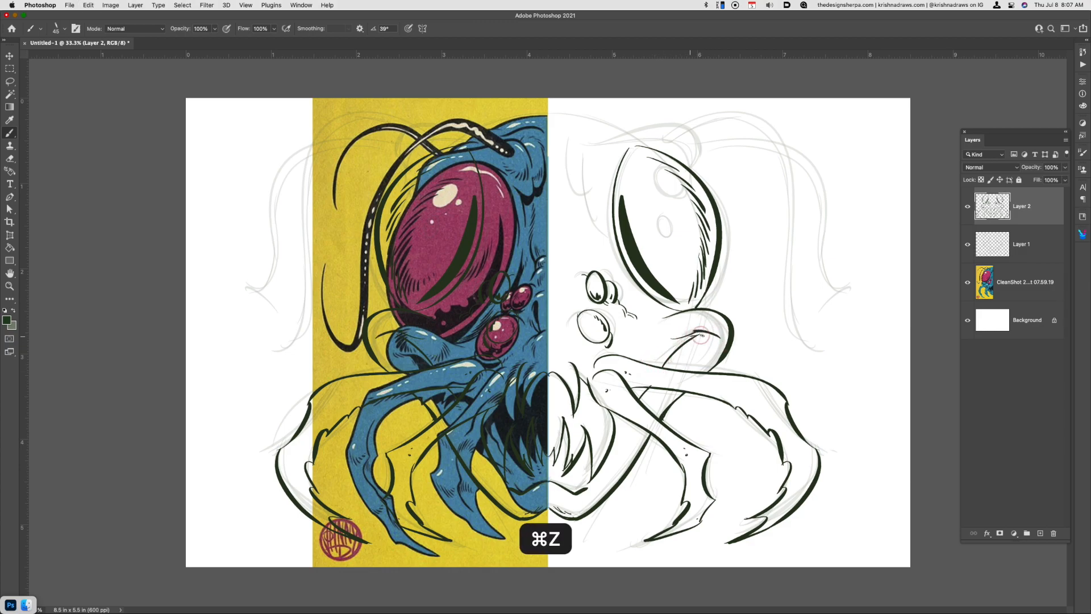
drag(700, 333, 659, 362)
key(super+z)
key(super+z)
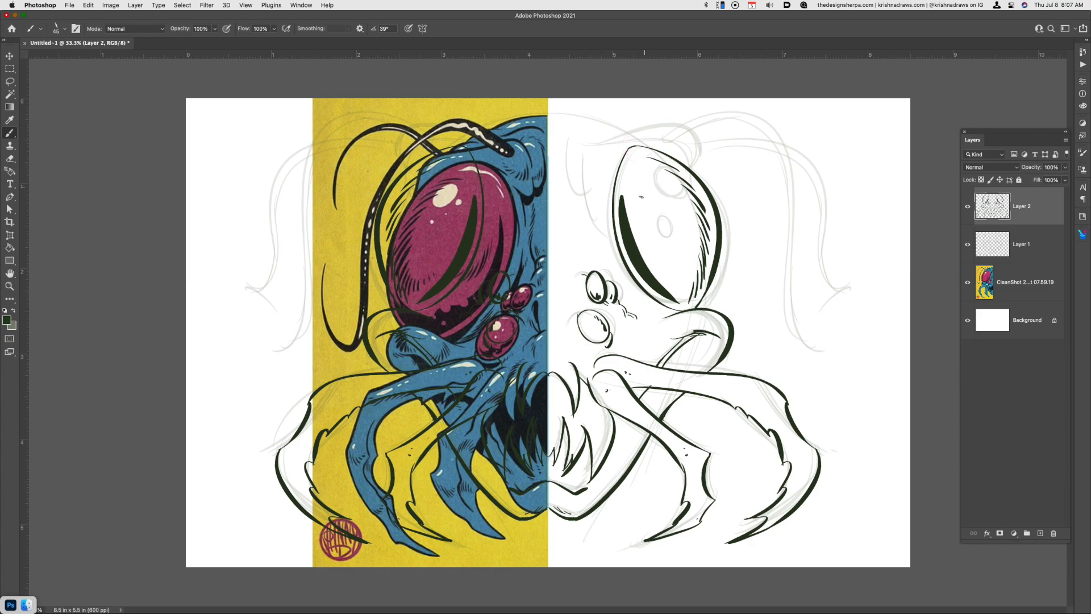
Ink the brow bump, the top of the head and the vertical forehead creases beside the large eye
mouse_move(690, 164)
mouse_down()
mouse_move(704, 147)
mouse_move(674, 127)
mouse_move(619, 122)
mouse_move(567, 145)
mouse_up()
drag(488, 124, 626, 143)
mouse_move(562, 130)
mouse_down()
mouse_move(607, 144)
mouse_move(583, 128)
mouse_move(553, 130)
mouse_move(581, 127)
mouse_move(618, 145)
mouse_move(599, 152)
mouse_move(587, 187)
mouse_move(566, 161)
mouse_move(591, 211)
mouse_up()
key(super+z)
mouse_move(579, 154)
mouse_down()
mouse_move(616, 270)
mouse_move(589, 164)
mouse_move(600, 234)
mouse_up()
mouse_move(578, 178)
mouse_down()
mouse_move(567, 219)
mouse_move(577, 276)
mouse_up()
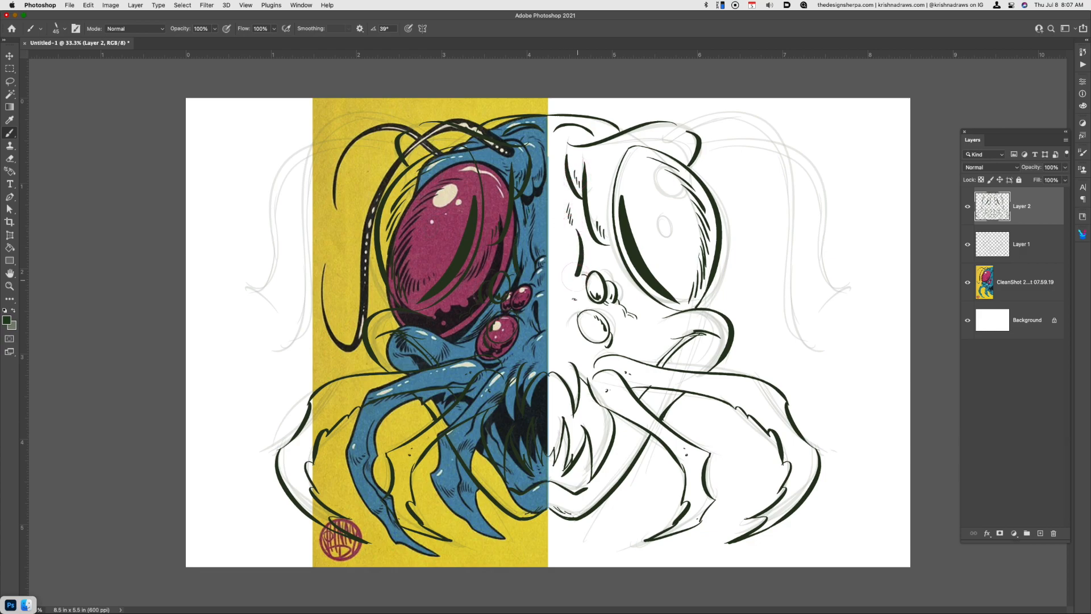
Undo the last forehead strokes and ink short creases and bumps down the face's center between the small eyes
key(super+z)
key(super+z)
key(super+z)
mouse_move(570, 226)
mouse_down()
mouse_move(560, 326)
mouse_move(576, 359)
mouse_up()
click(560, 247)
click(562, 242)
drag(574, 347, 582, 362)
drag(575, 307, 571, 326)
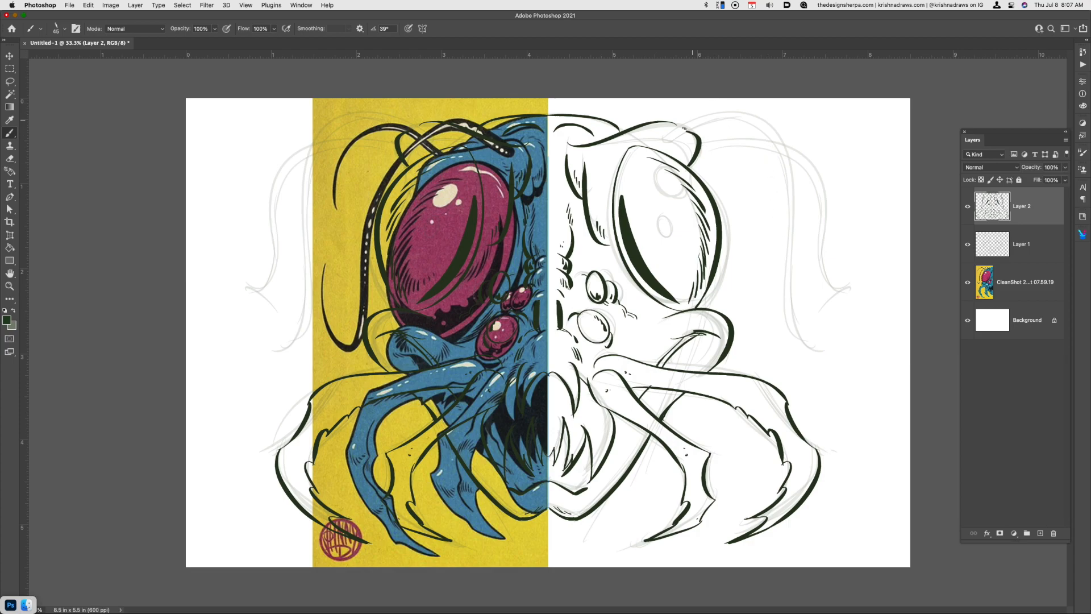
Ink both edges of the front antenna from the brow over its arch down to the outward-curving tip
mouse_move(673, 135)
mouse_down()
mouse_move(694, 123)
mouse_move(669, 138)
mouse_move(772, 132)
mouse_move(745, 117)
mouse_move(785, 168)
mouse_move(787, 350)
mouse_up()
mouse_move(670, 138)
mouse_down()
mouse_move(757, 116)
mouse_move(787, 340)
mouse_up()
drag(790, 287, 834, 378)
key(super+z)
drag(790, 288, 812, 368)
key(super+z)
mouse_move(788, 291)
mouse_down()
mouse_move(794, 349)
mouse_move(827, 366)
mouse_up()
key(super+z)
key(super+z)
mouse_move(782, 335)
mouse_down()
mouse_move(832, 365)
mouse_move(803, 368)
mouse_move(833, 372)
mouse_up()
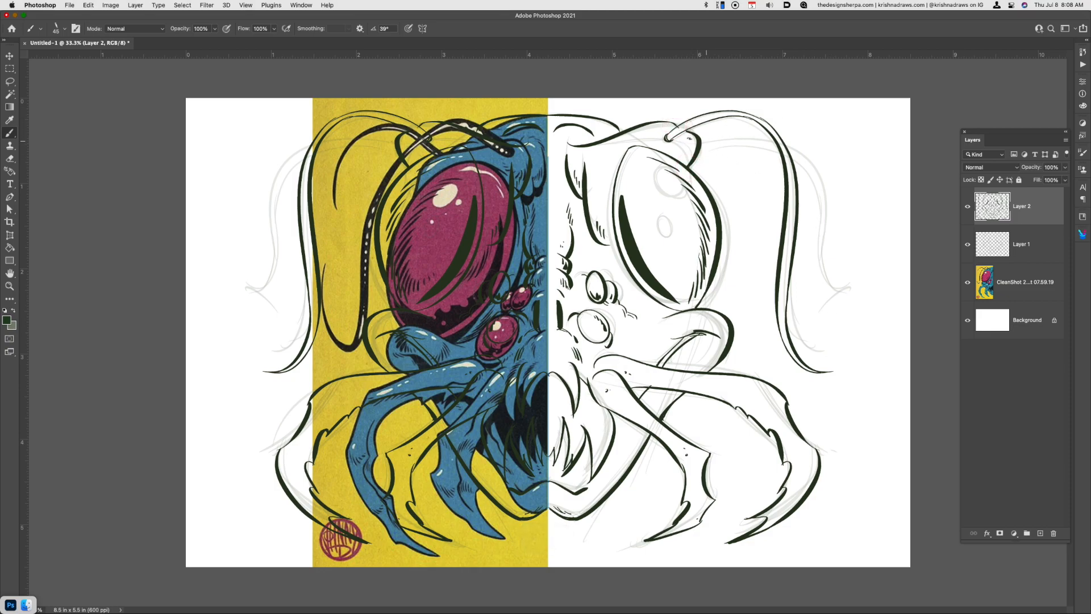
Ink the rear antenna's base segment behind the brow and its hanging outer part down to the tip
mouse_move(702, 142)
mouse_down()
mouse_move(751, 138)
mouse_move(777, 152)
mouse_up()
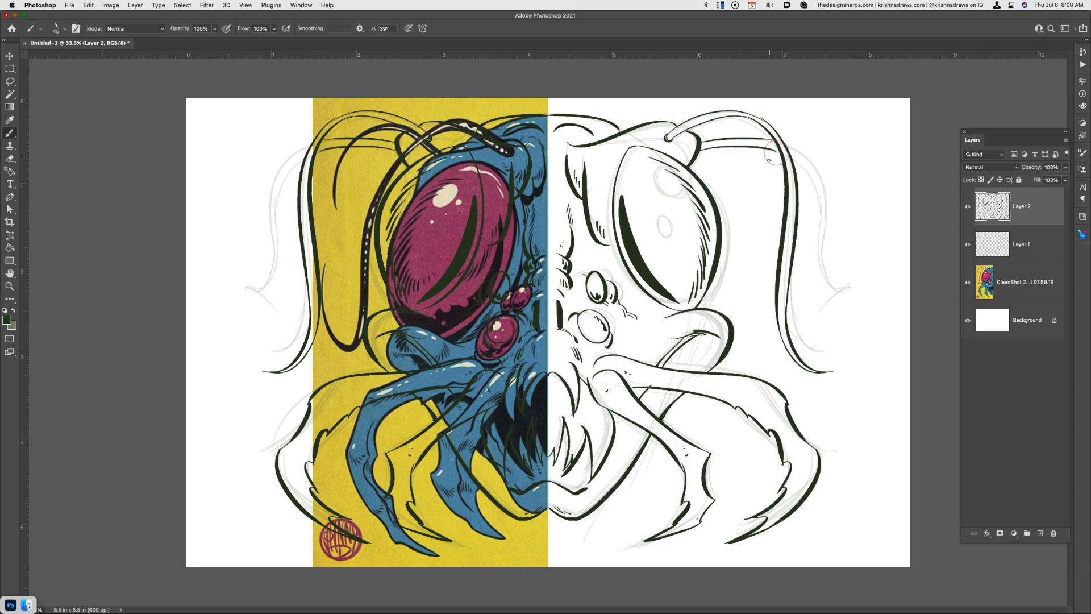
key(super+z)
drag(701, 150, 777, 150)
key(super+z)
drag(702, 150, 777, 149)
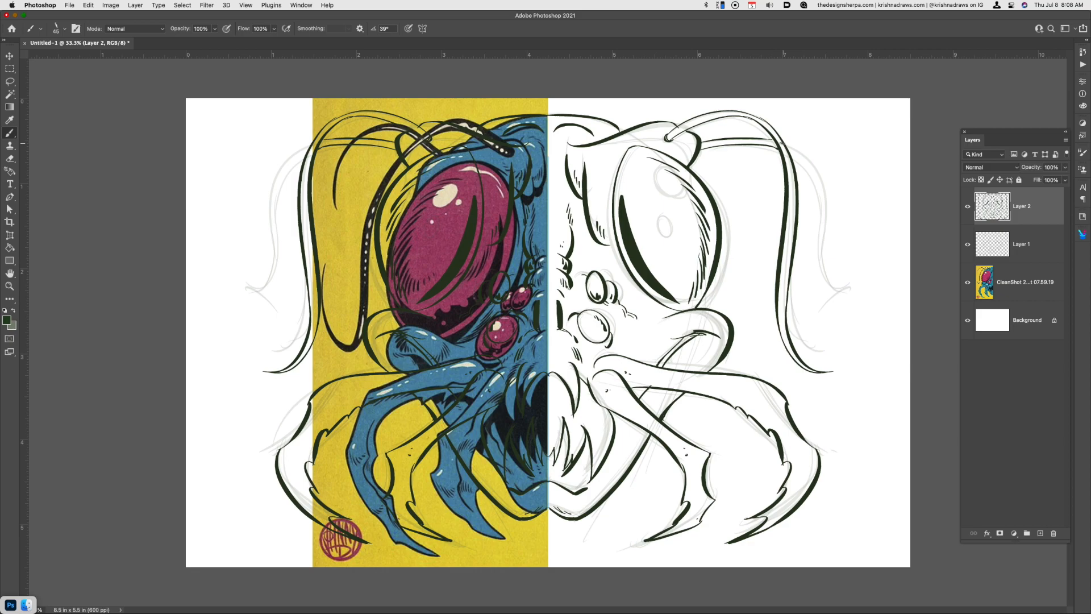
drag(786, 144, 852, 298)
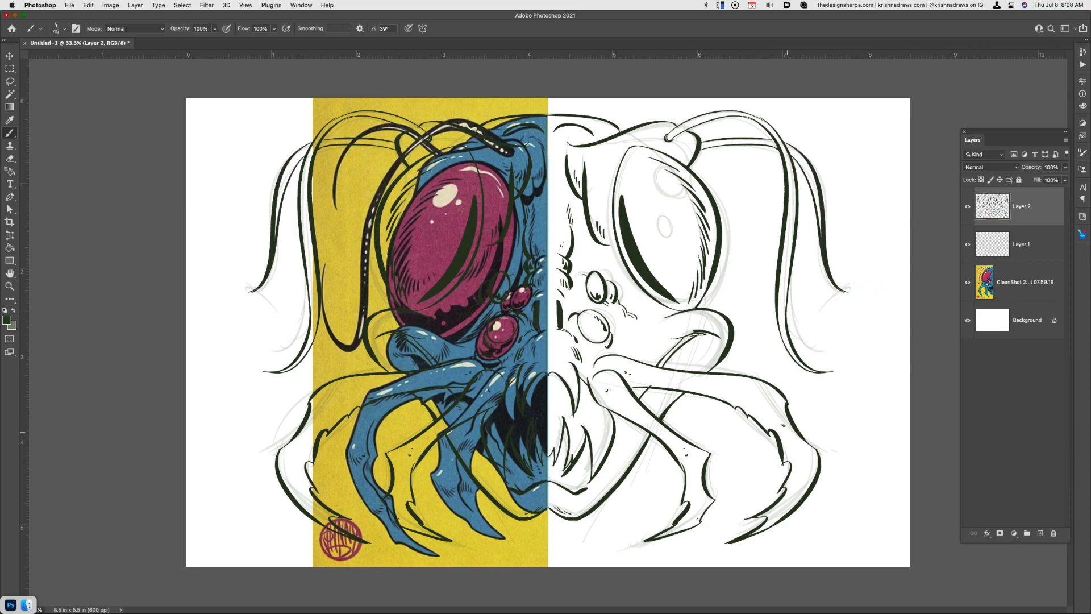
Add hatching at the mandible bases and cut away the smooth start of the outer mandible's lower edge with the Lasso
mouse_move(625, 372)
mouse_down()
mouse_move(604, 403)
mouse_move(604, 392)
mouse_move(624, 411)
mouse_up()
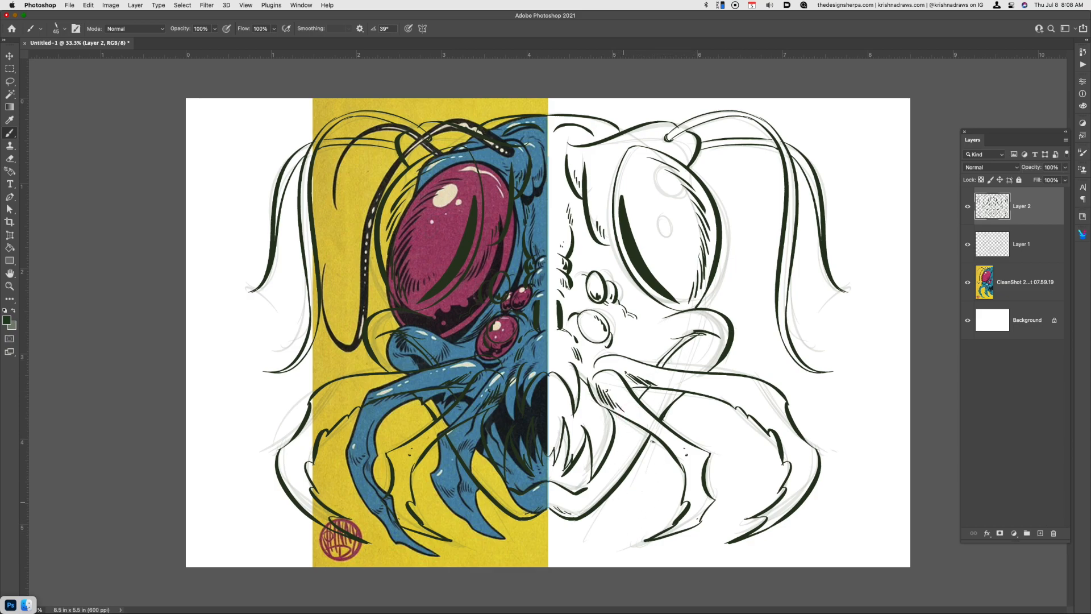
key(l)
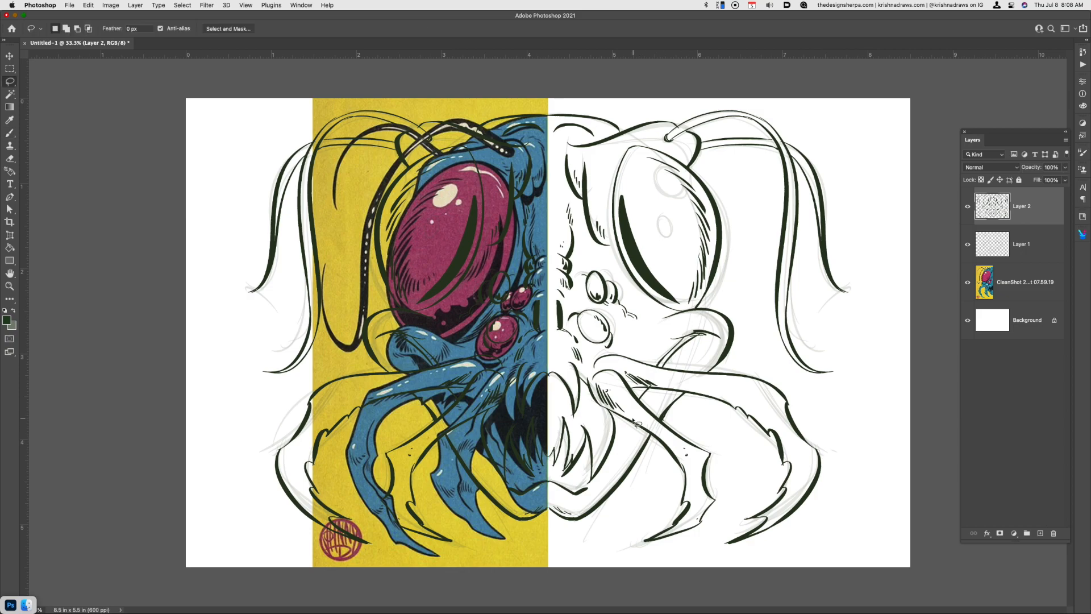
key(super+x)
key(super+x)
key(b)
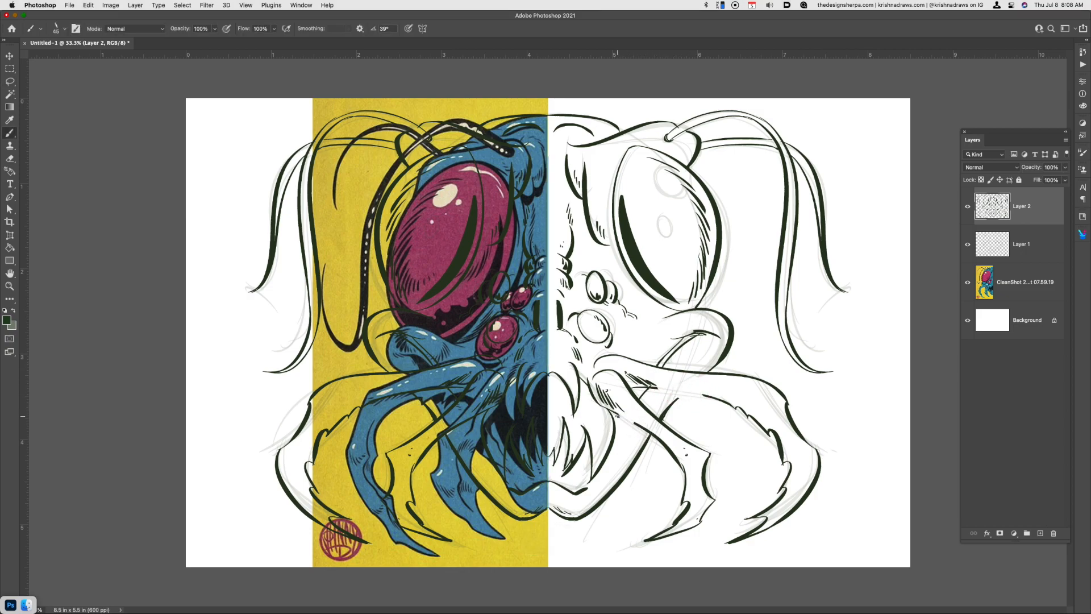
Redraw the removed part of the outer mandible's lower edge with jagged spurs
mouse_move(665, 390)
mouse_down()
mouse_move(706, 407)
mouse_move(687, 391)
mouse_up()
key(super+z)
key(super+z)
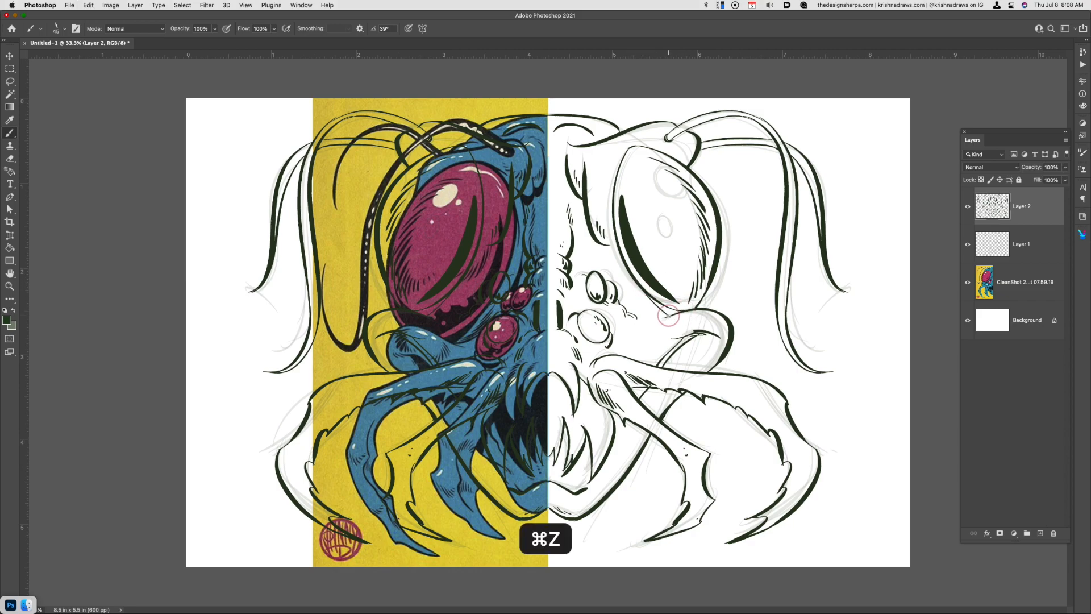
Hide the Layer 1 sketch and try filling the mouth interior with the dark foreground color
key(g)
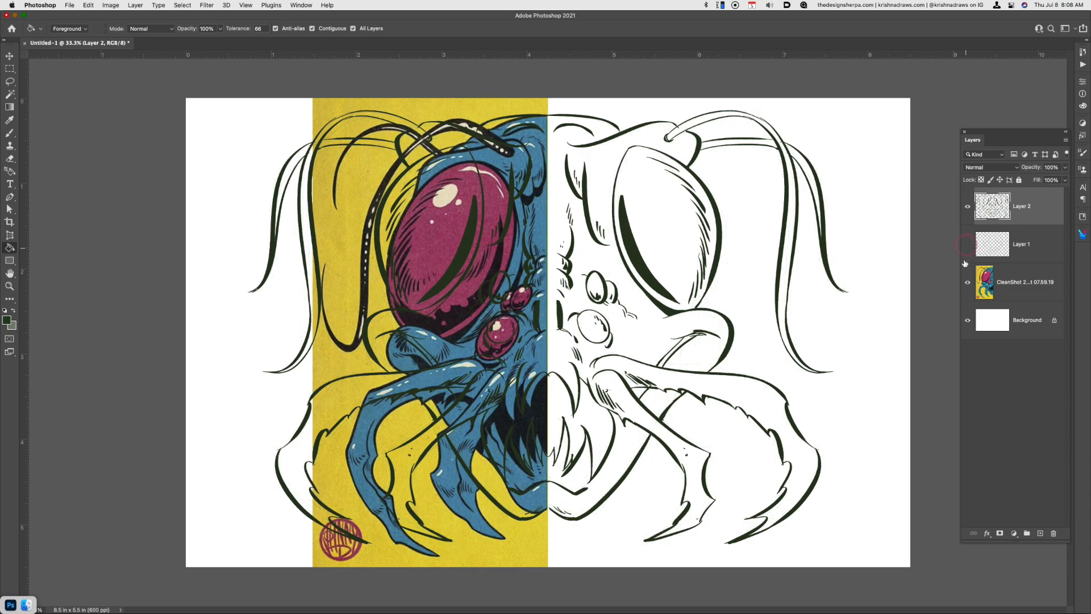
key(b)
key(g)
click(601, 432)
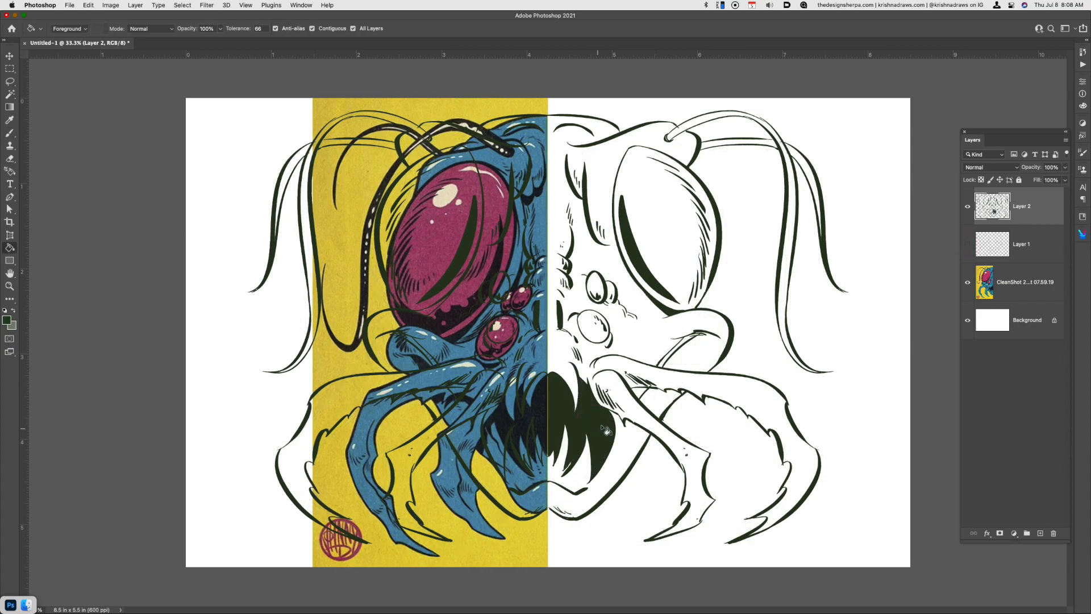
key(cmd+z)
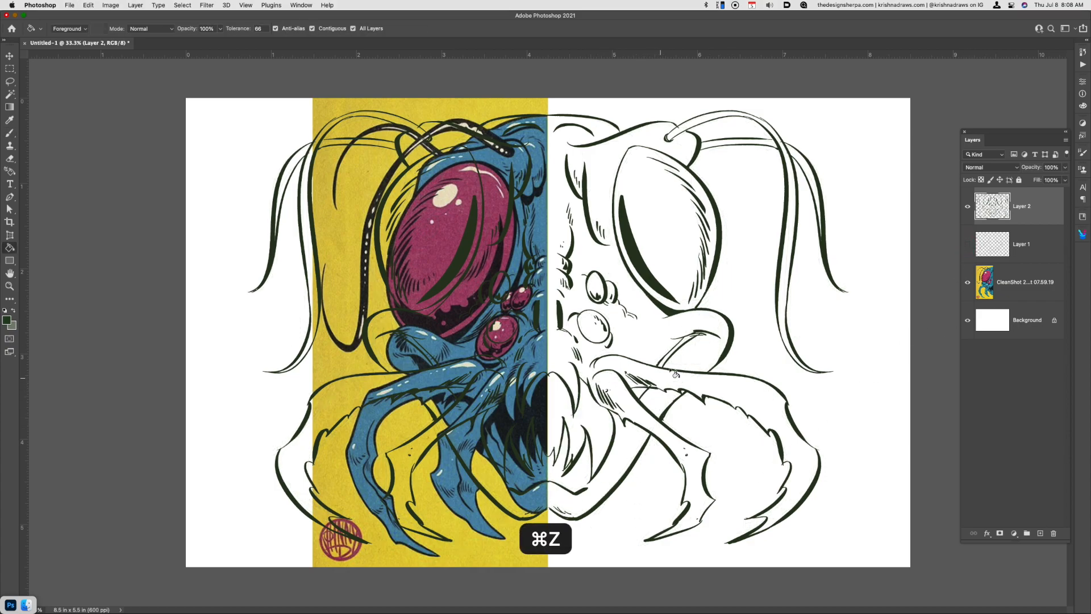
Close gaps in the antenna outlines with the brush, and fill the front antenna and the rear antenna's hanging part solid
key(b)
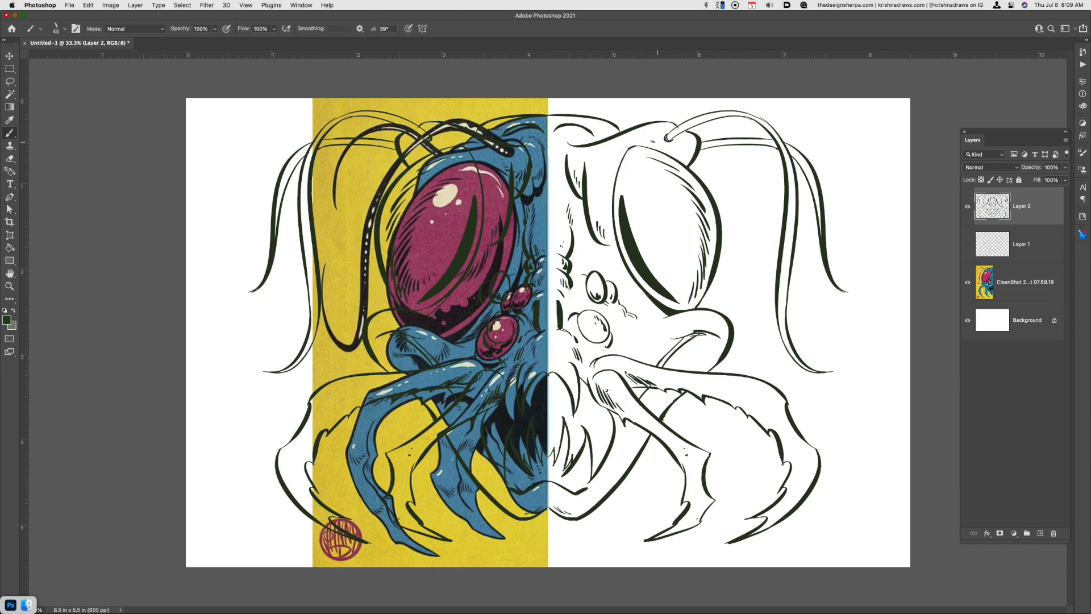
key(cmd+z)
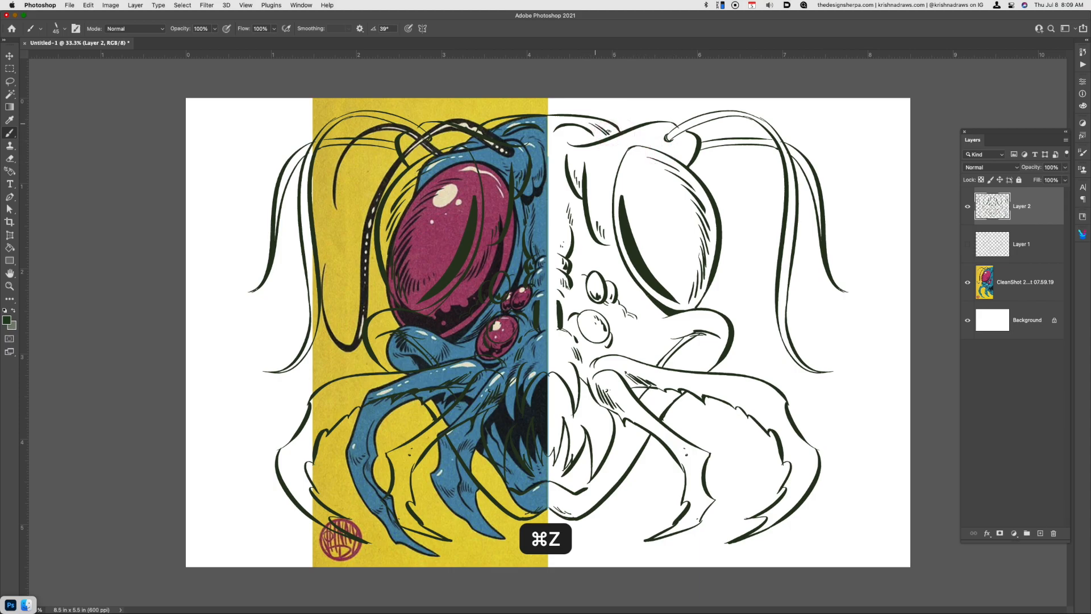
key(g)
click(708, 118)
key(super+z)
key(b)
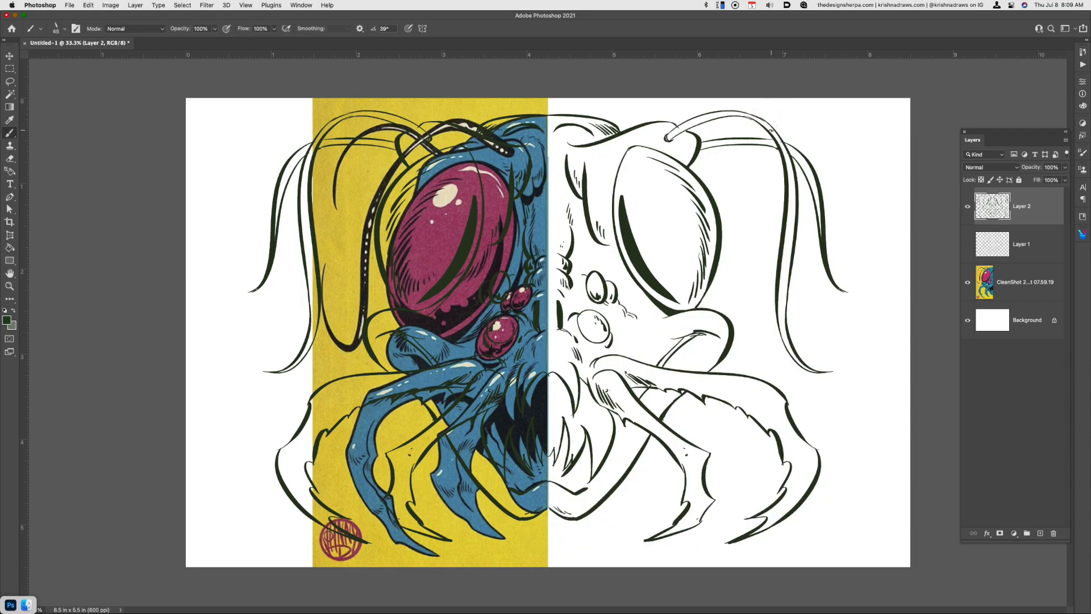
key(g)
click(767, 119)
click(804, 163)
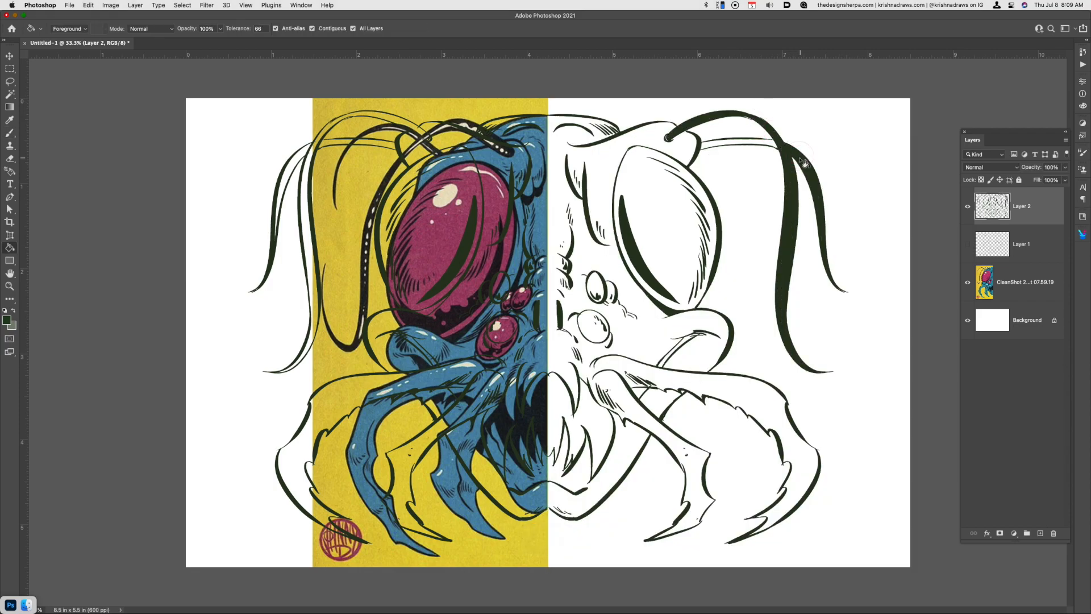
Seal and fill the rear antenna's base segment between the brow and the front antenna
click(765, 143)
key(super+z)
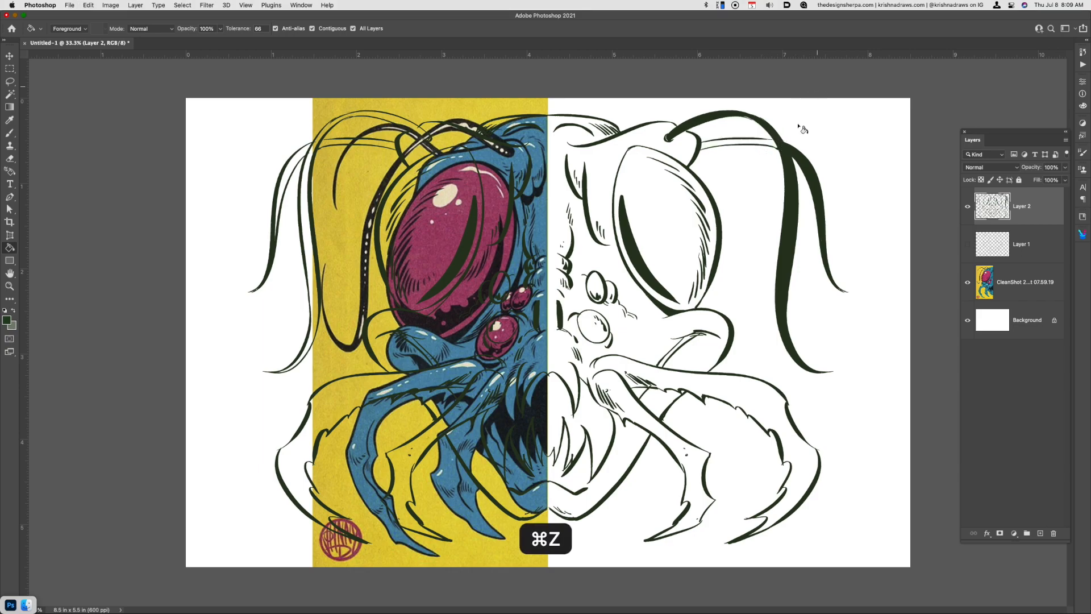
key(b)
key(g)
click(760, 143)
Thicken the cheek crease, and fill the mouth around the fangs and the small gap behind the inner mandible
key(b)
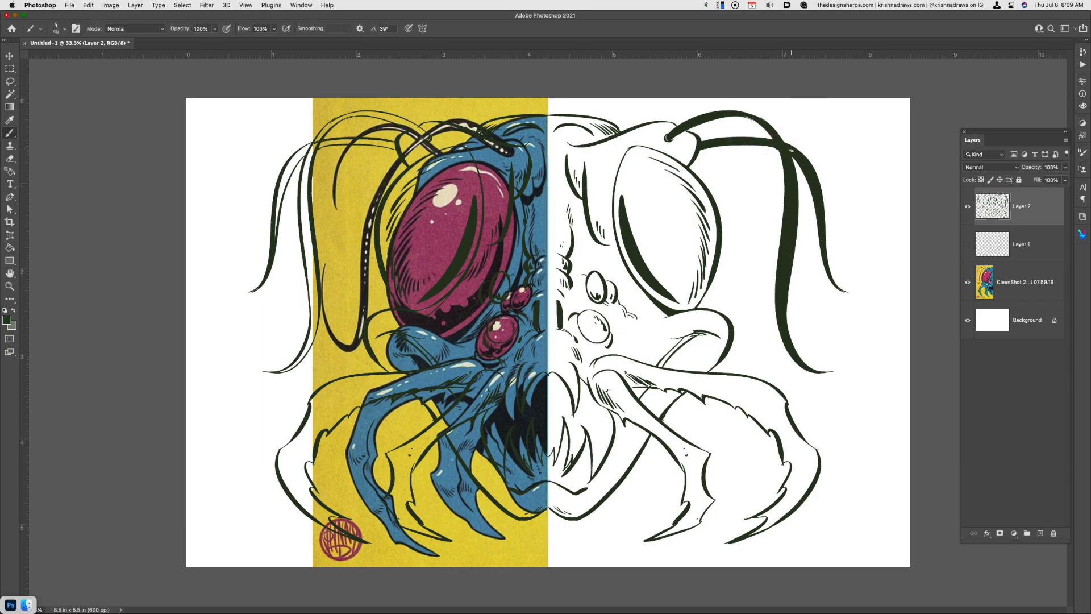
key(g)
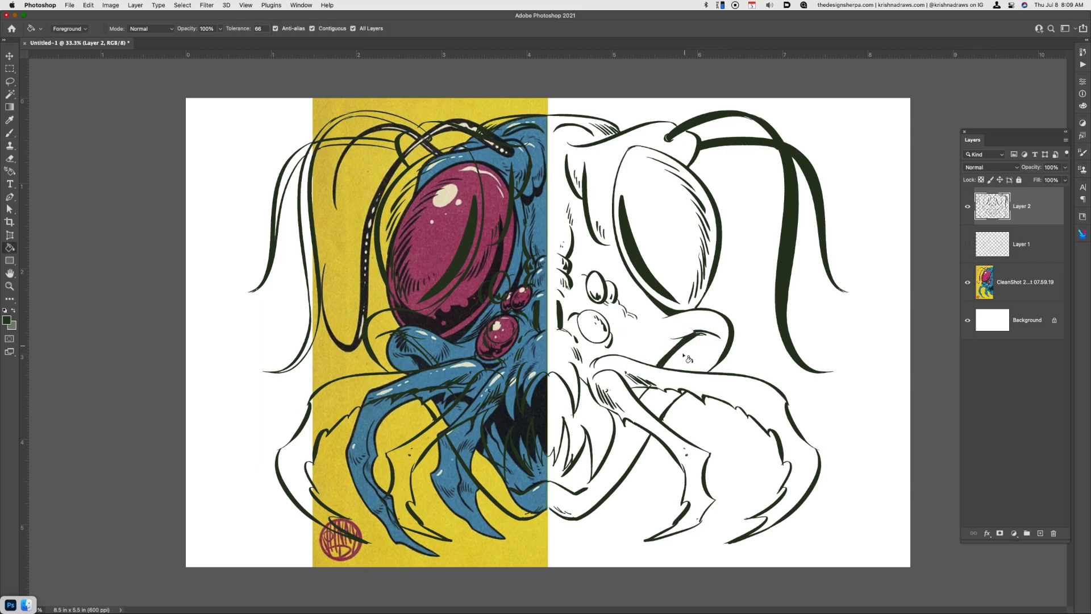
click(640, 396)
click(612, 436)
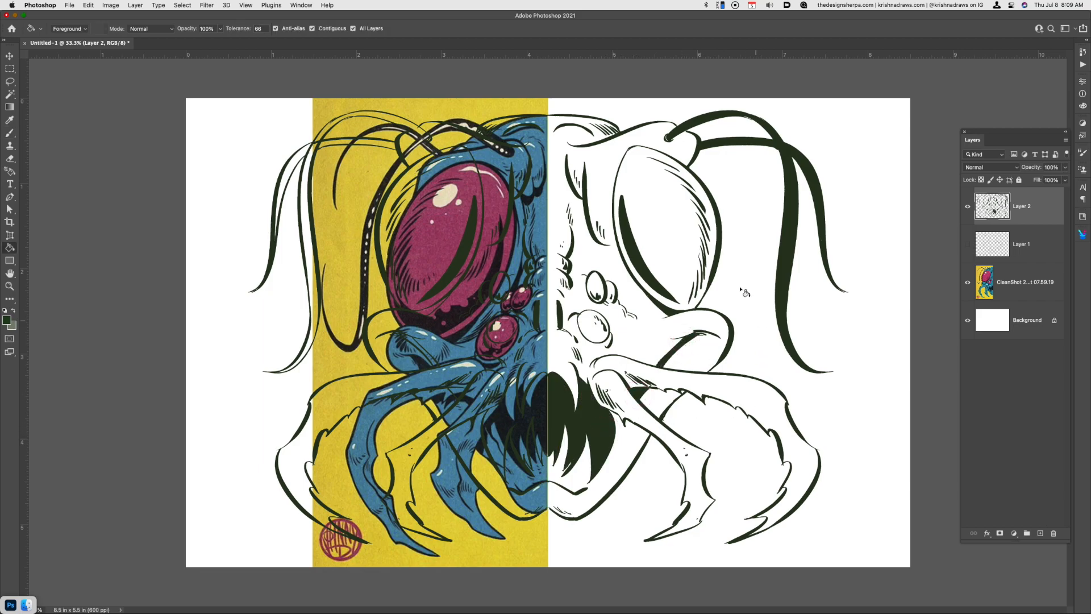
Cut small round highlights out of the large eye's dark crescent shadow using elliptical selections
key(b)
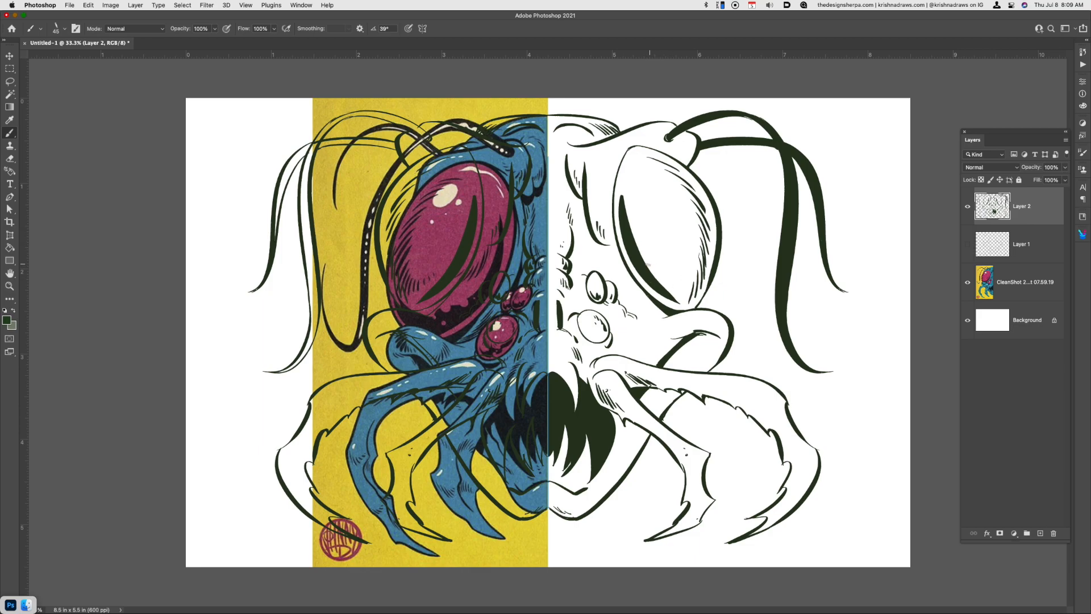
key(m)
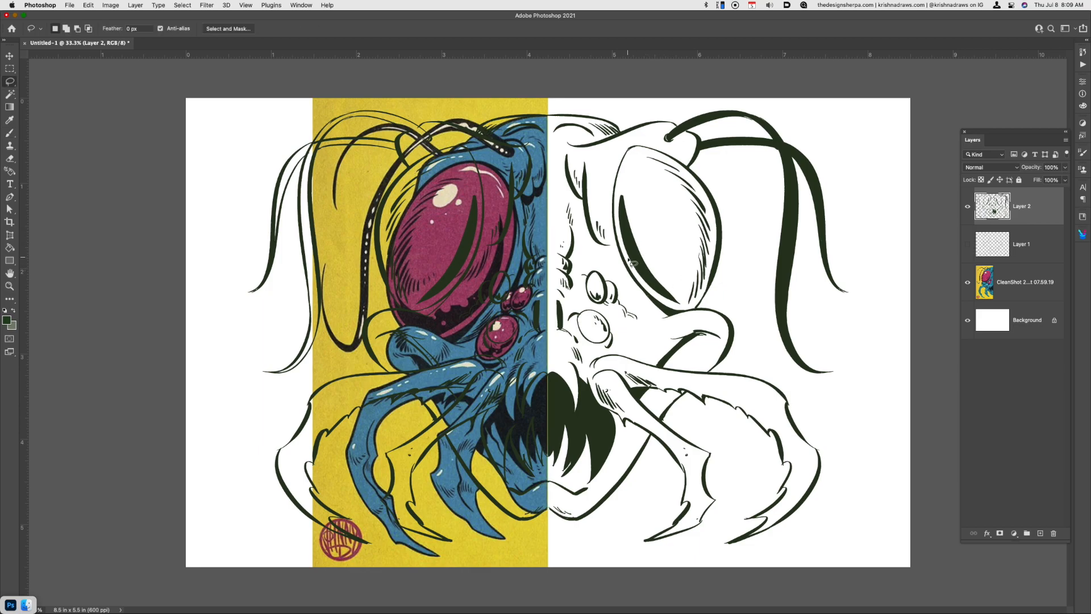
drag(12, 71, 39, 75)
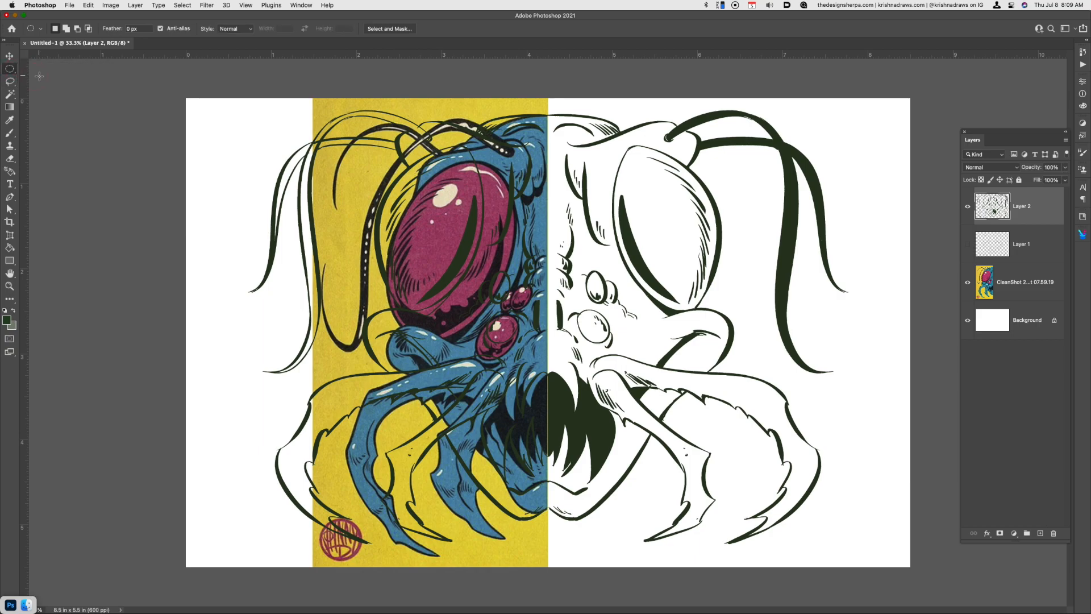
drag(644, 266, 659, 281)
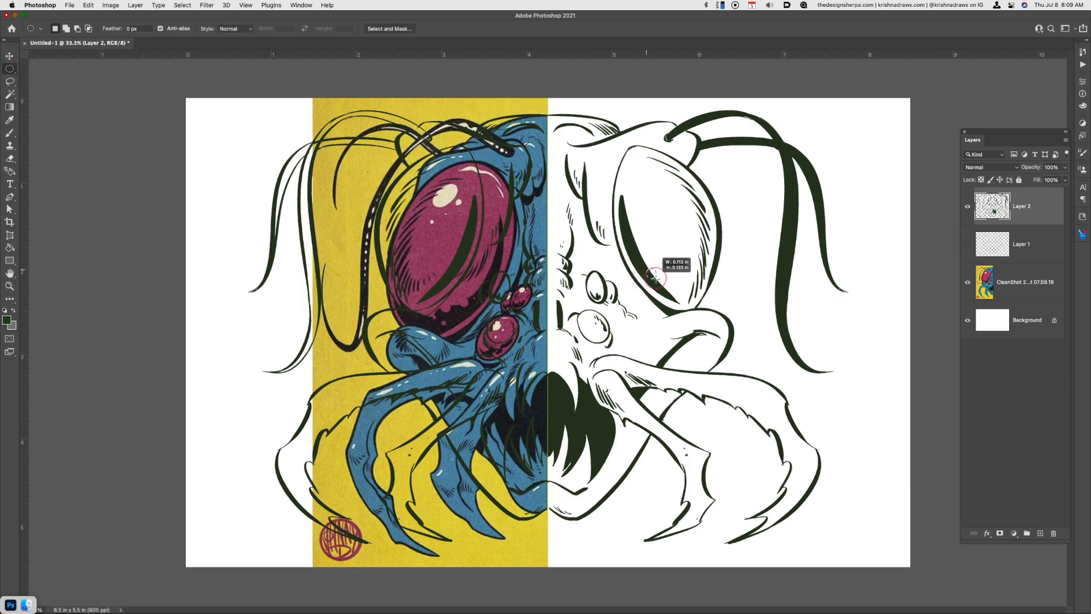
key(super+x)
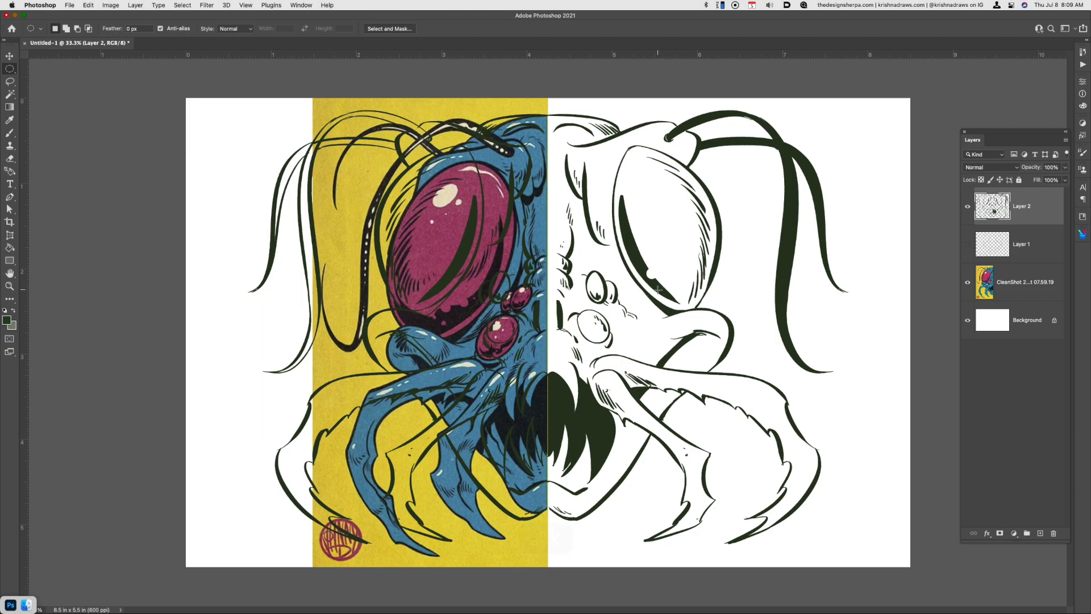
drag(632, 249, 665, 291)
key(super+x)
key(super+x)
Ink a thick inner rim line along the large eye's lower edge, extending from the crescent shadow
key(b)
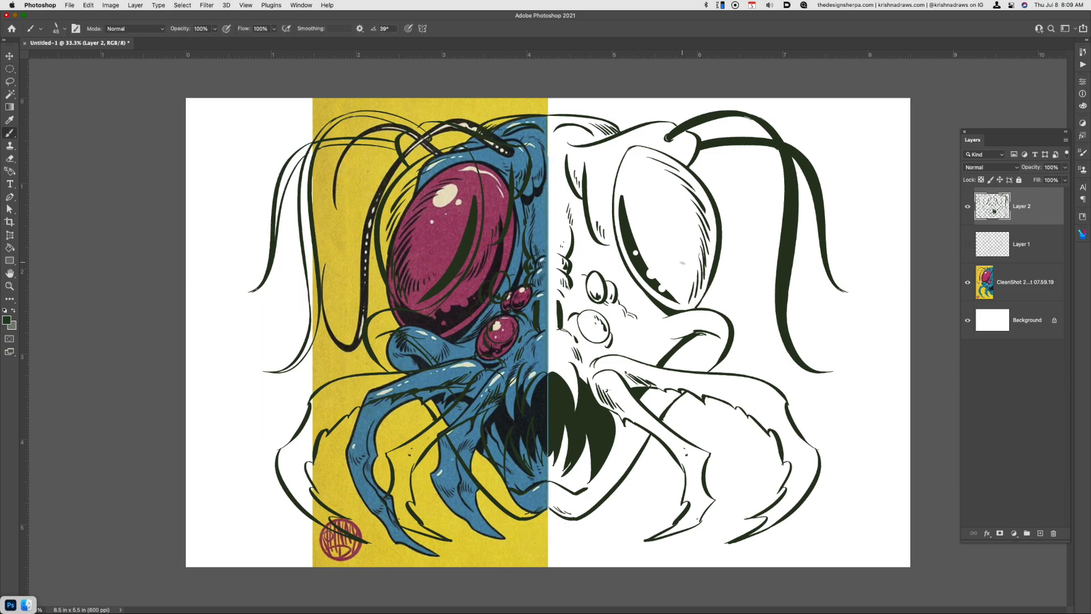
key(super+z)
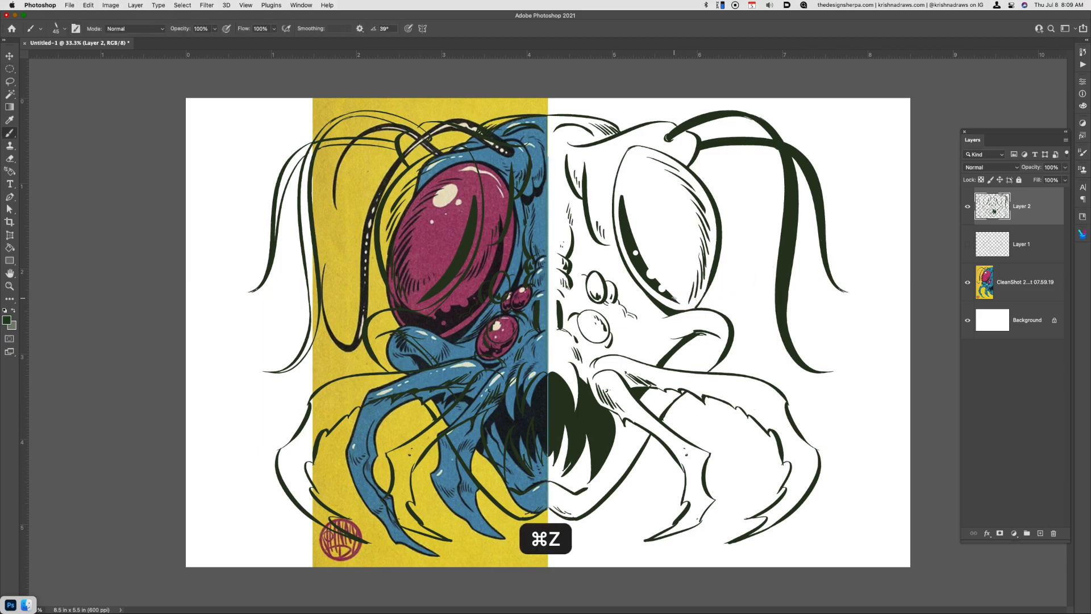
key(super+z)
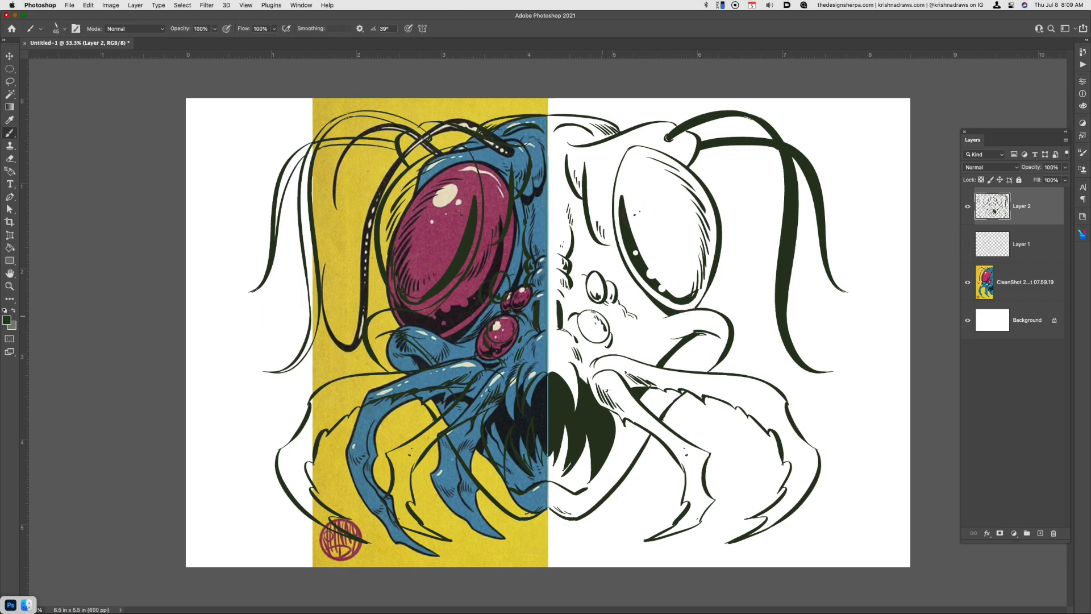
Add inner shadow strokes to the two small eyes and undo the last stroke
mouse_move(580, 320)
mouse_down()
mouse_move(600, 342)
mouse_move(593, 334)
mouse_move(605, 331)
mouse_up()
drag(590, 277, 594, 295)
key(super+z)
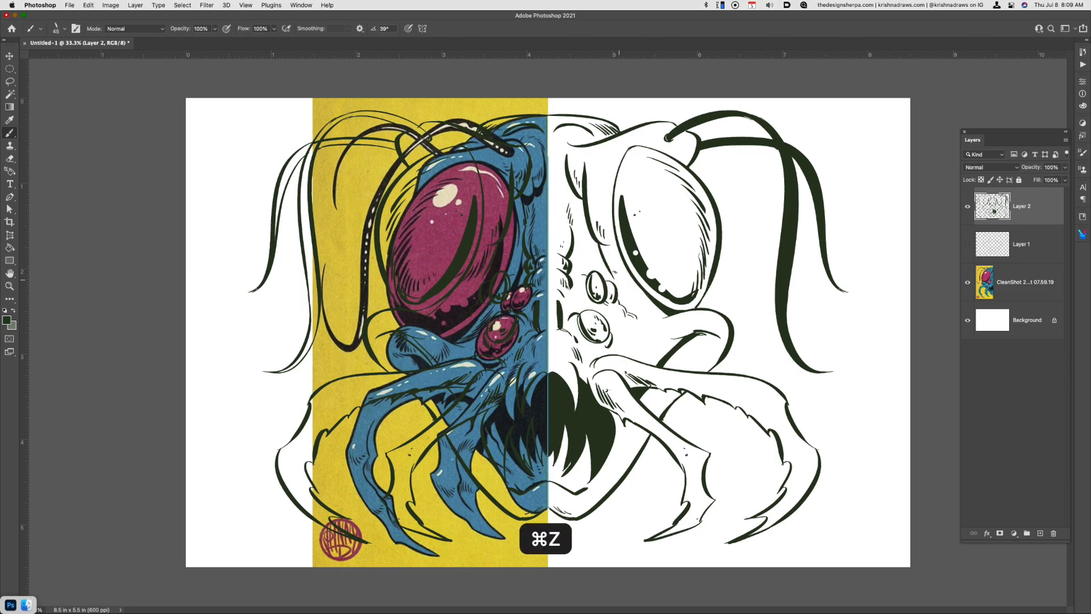
Ink hatching beside the large eye's socket, on the inner and outer mandibles, and around the curled cheek ridge
drag(601, 246, 652, 318)
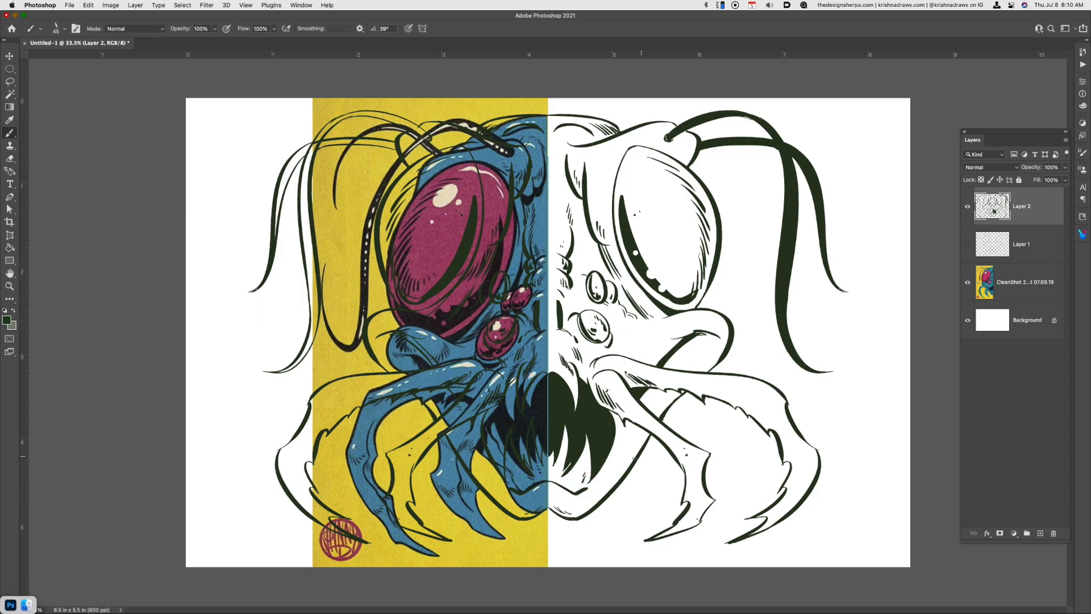
drag(691, 479, 689, 498)
drag(787, 440, 789, 464)
drag(700, 386, 761, 415)
drag(757, 406, 766, 418)
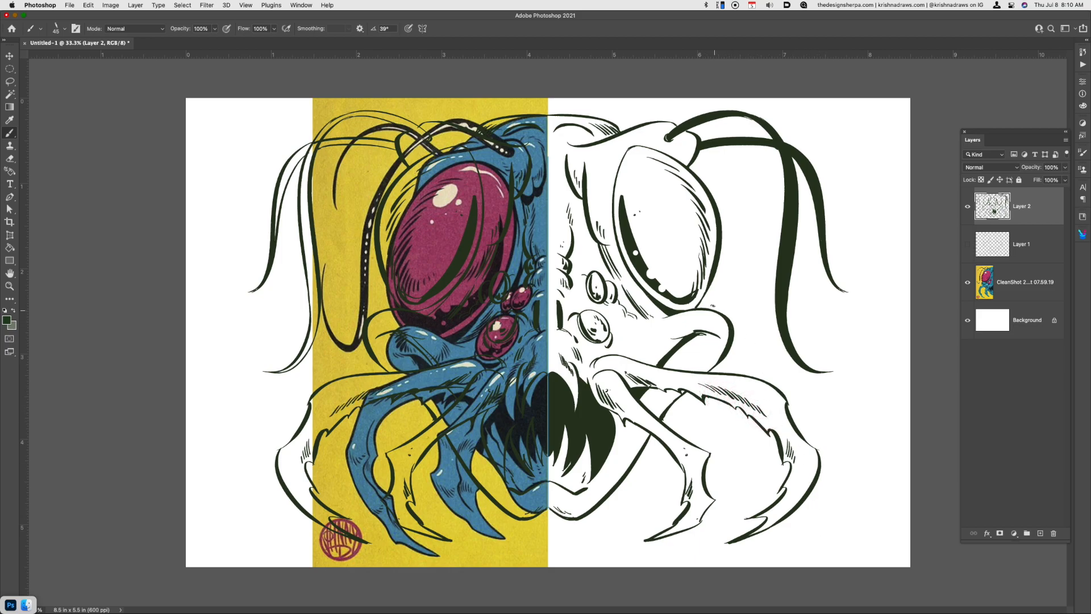
drag(706, 313, 722, 345)
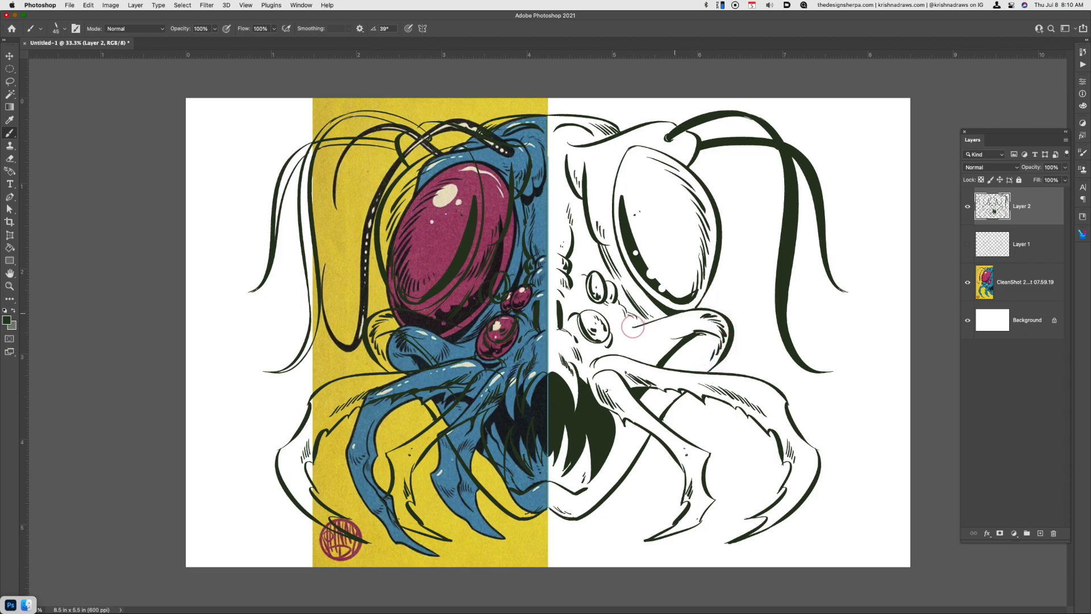
drag(634, 329, 669, 318)
Cut thin fang slivers out of the mouth's solid black fill with freehand selections
key(l)
drag(561, 373, 563, 466)
key(super+x)
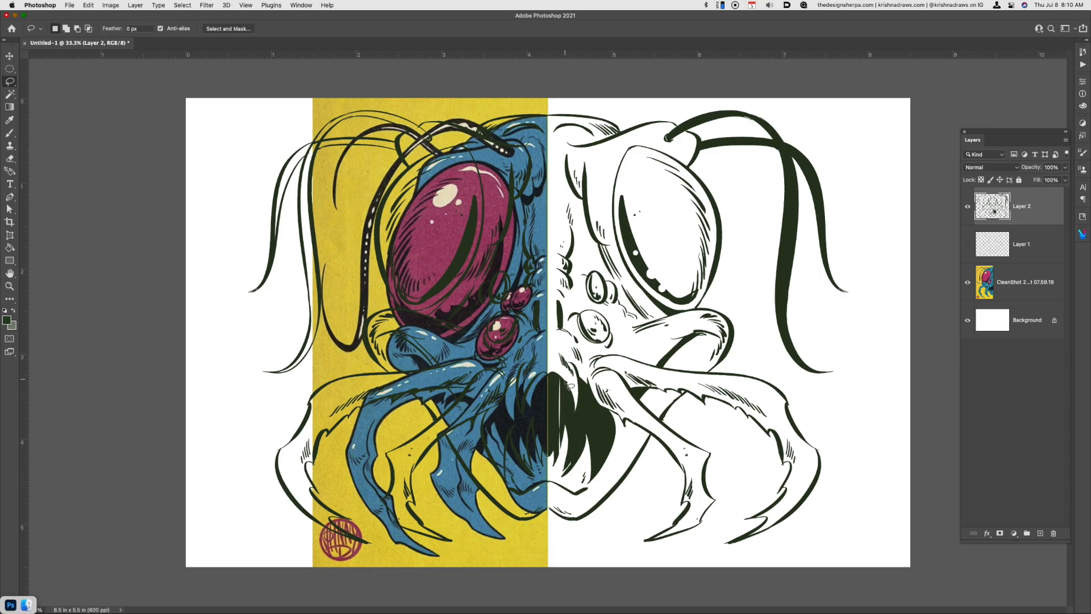
key(super+x)
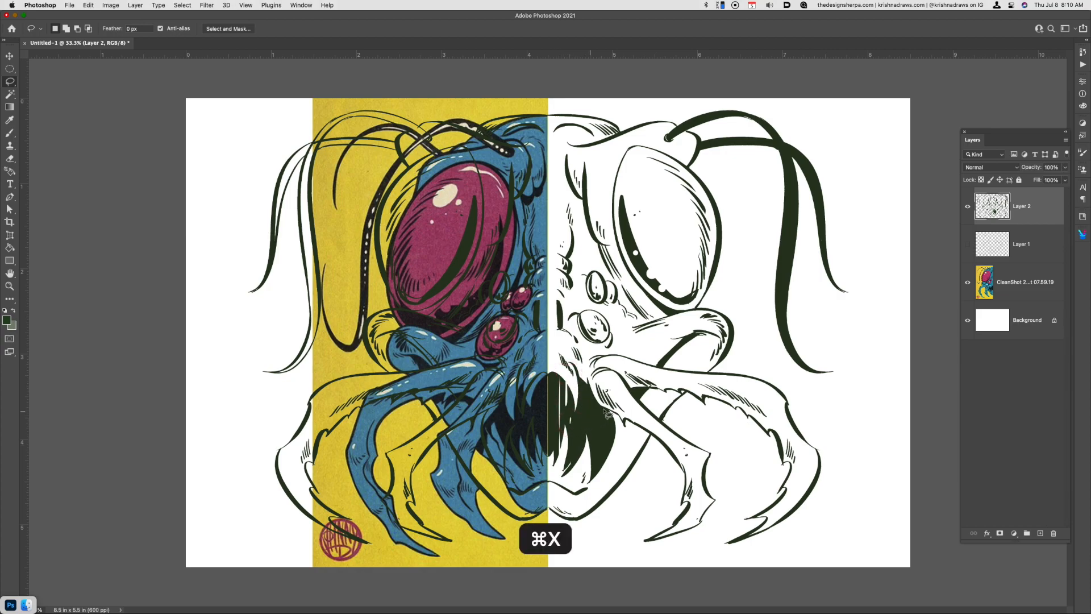
mouse_move(596, 458)
mouse_down()
mouse_move(610, 429)
mouse_move(596, 466)
mouse_up()
click(595, 408)
mouse_move(595, 408)
mouse_down()
mouse_move(589, 432)
mouse_move(593, 407)
mouse_up()
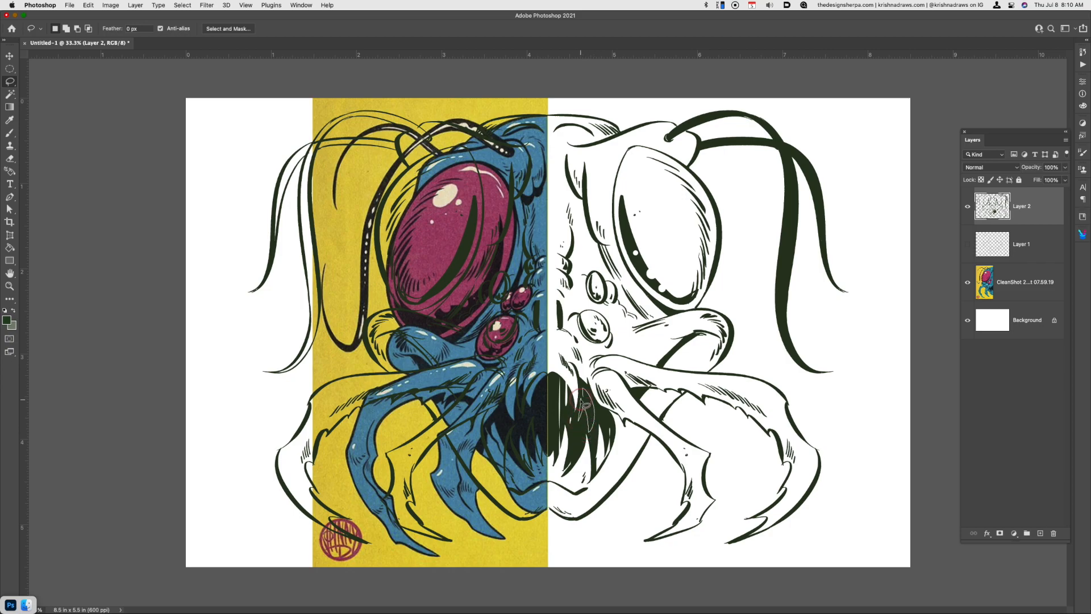
key(super+x)
Undo the last brush stroke at the mouth and ink contour details along the lower lip
key(b)
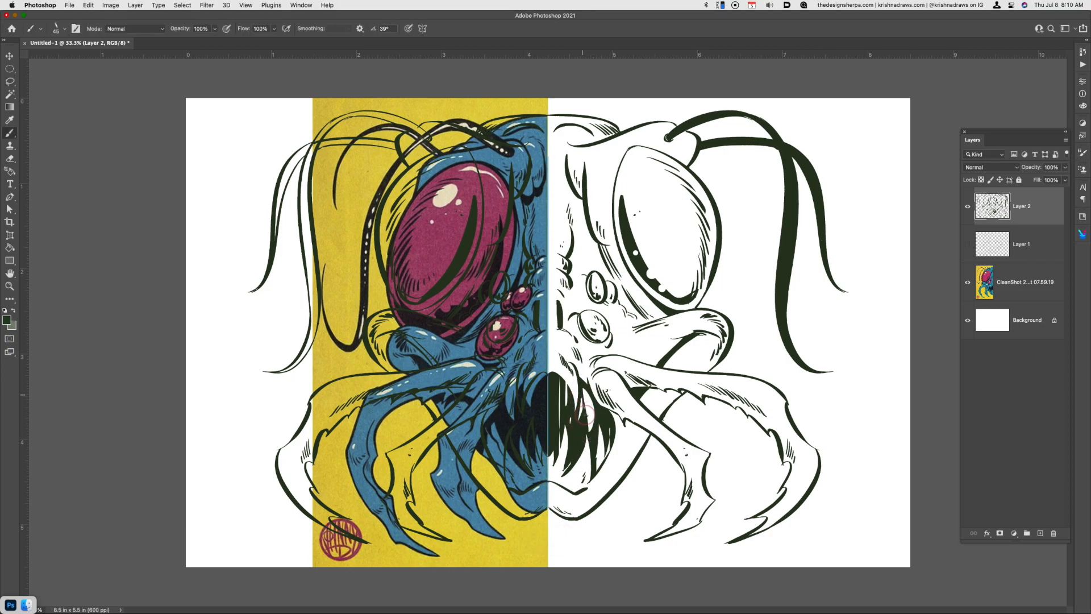
key(super+z)
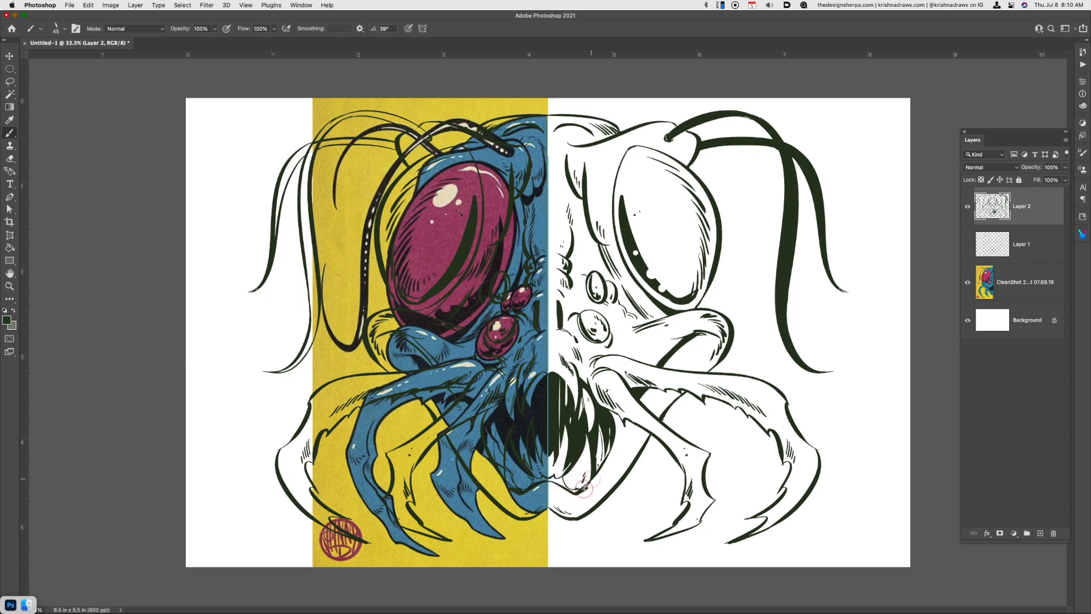
drag(571, 491, 586, 496)
click(586, 501)
Cut freehand highlight shapes out of both thick antennae, along the vertical shaft and near the base
key(l)
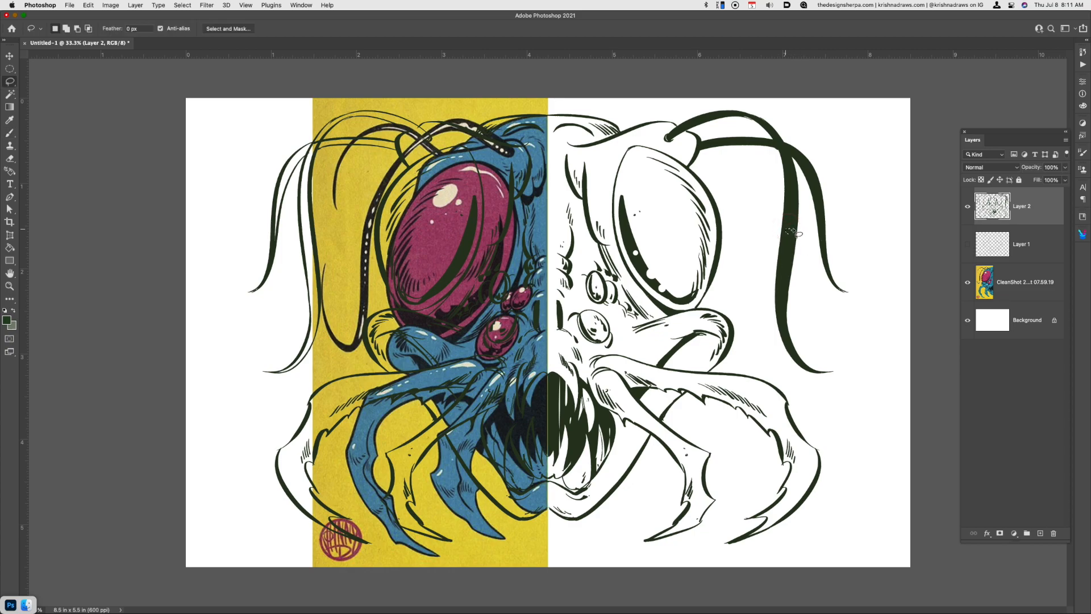
mouse_move(786, 154)
mouse_down()
mouse_move(789, 196)
mouse_move(773, 134)
mouse_up()
key(super+x)
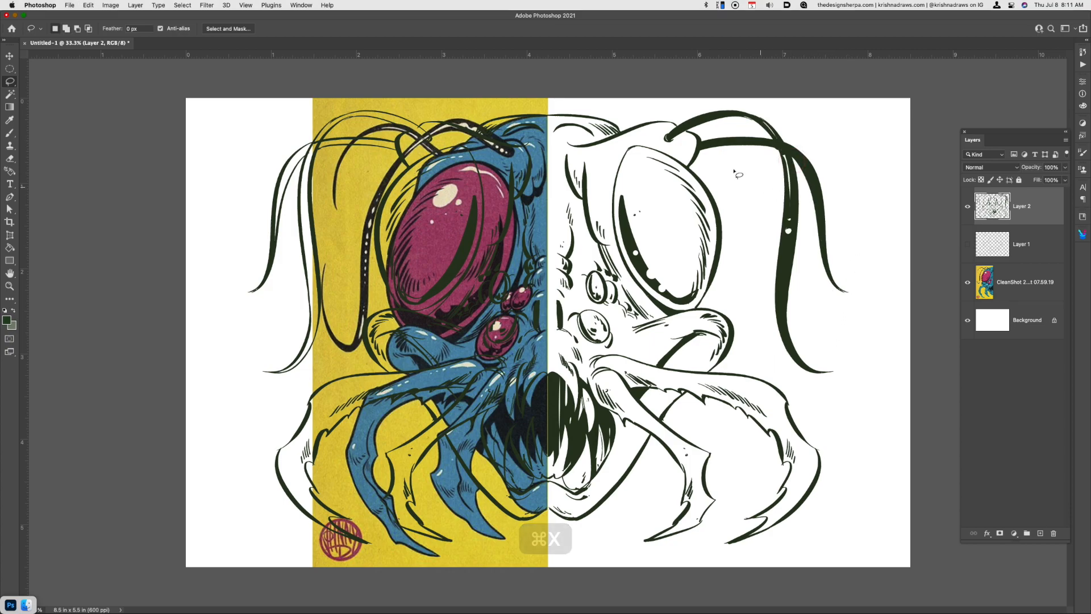
mouse_move(682, 125)
mouse_down()
mouse_move(725, 115)
mouse_move(679, 133)
mouse_up()
key(super+d)
key(super+x)
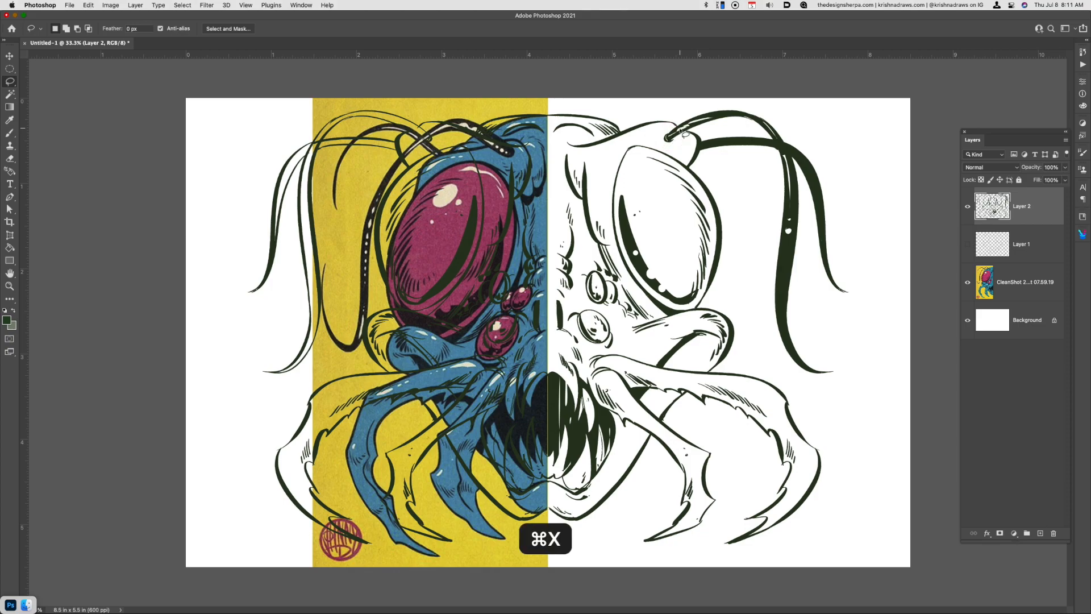
mouse_move(786, 251)
mouse_down()
mouse_move(787, 317)
mouse_move(786, 249)
mouse_up()
key(super+x)
Add small ink details on the face and jaw, and check the line art with the reference layer temporarily hidden
key(b)
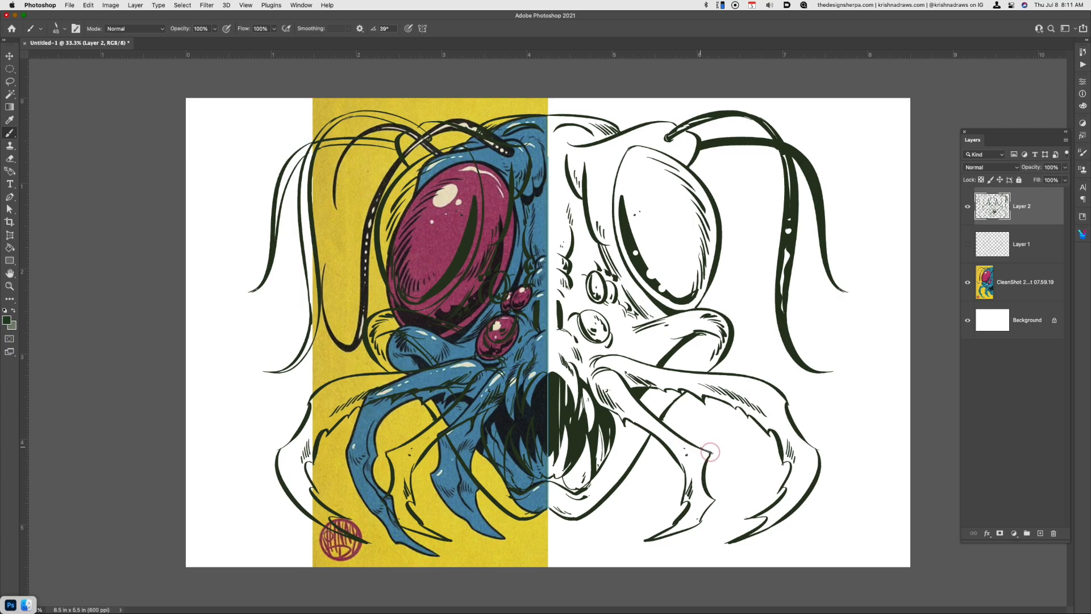
key(super+z)
click(968, 282)
click(968, 283)
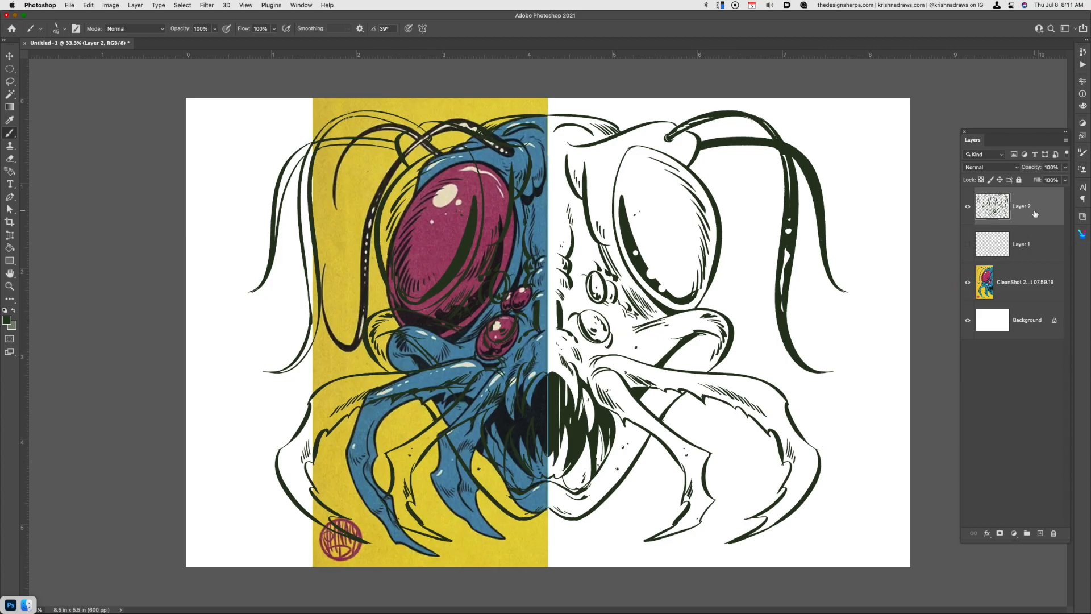
Cut away the mirrored left half of the ink drawing with a rectangular selection and turn off paint symmetry
key(m)
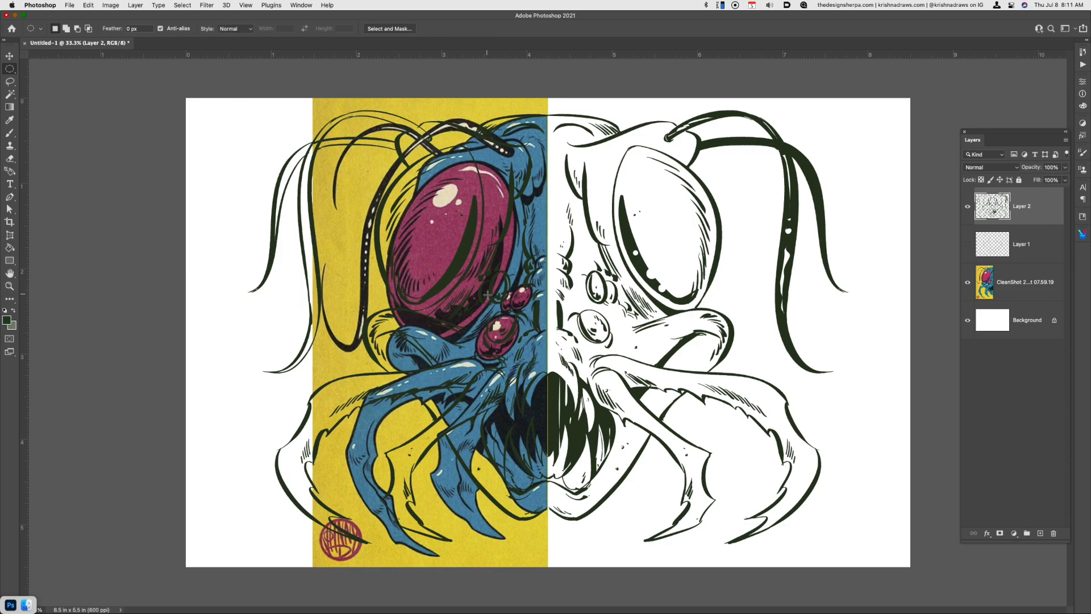
drag(10, 69, 60, 68)
drag(549, 95, 182, 579)
key(super+x)
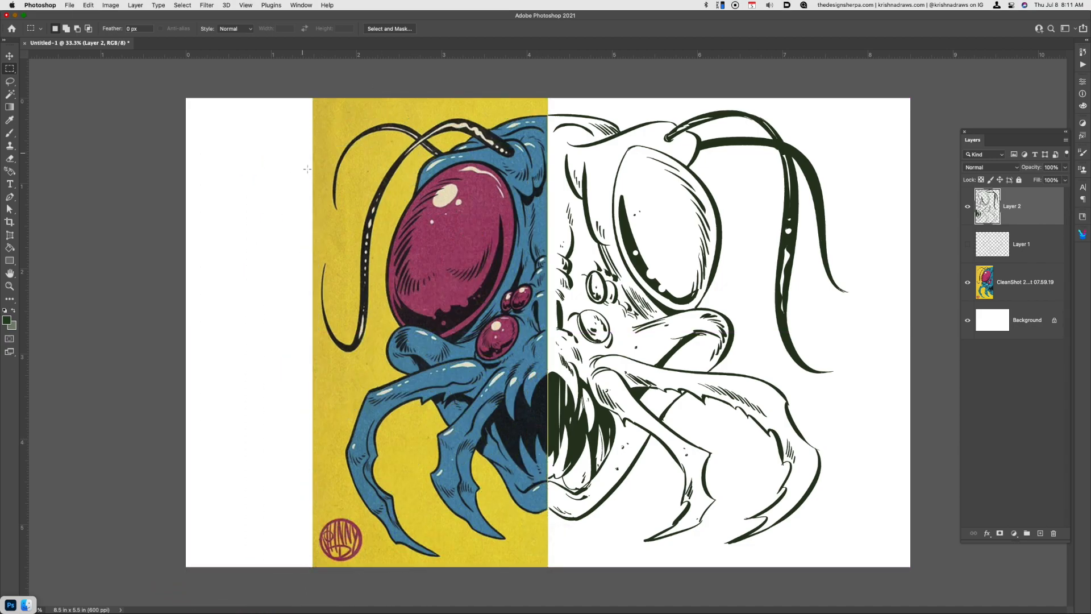
key(b)
click(421, 29)
click(463, 32)
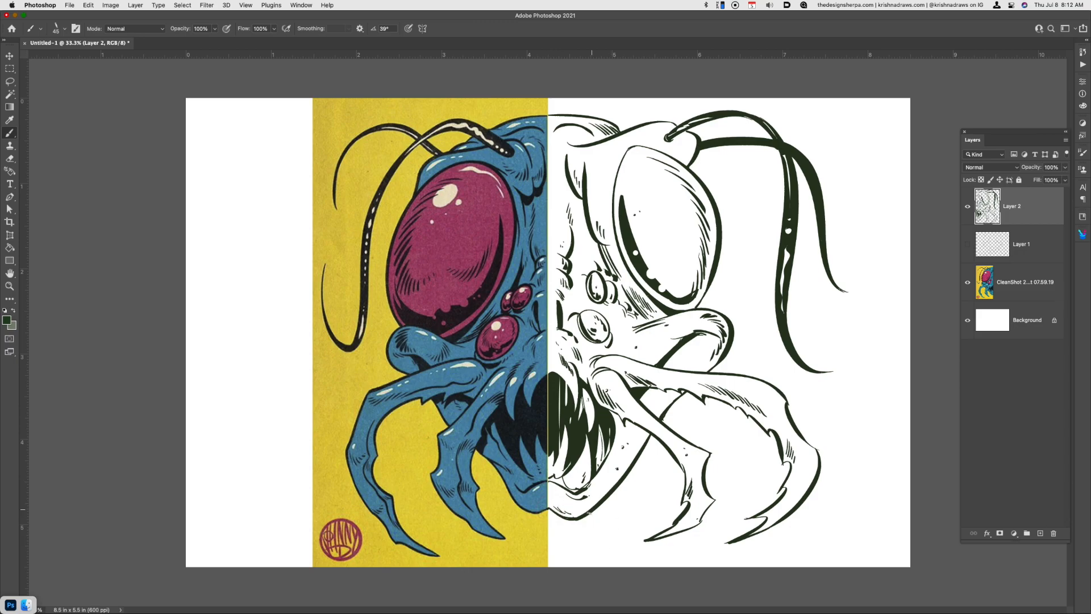
Cut a gap in the chin outline and ink slime drips hanging from it
key(super+x)
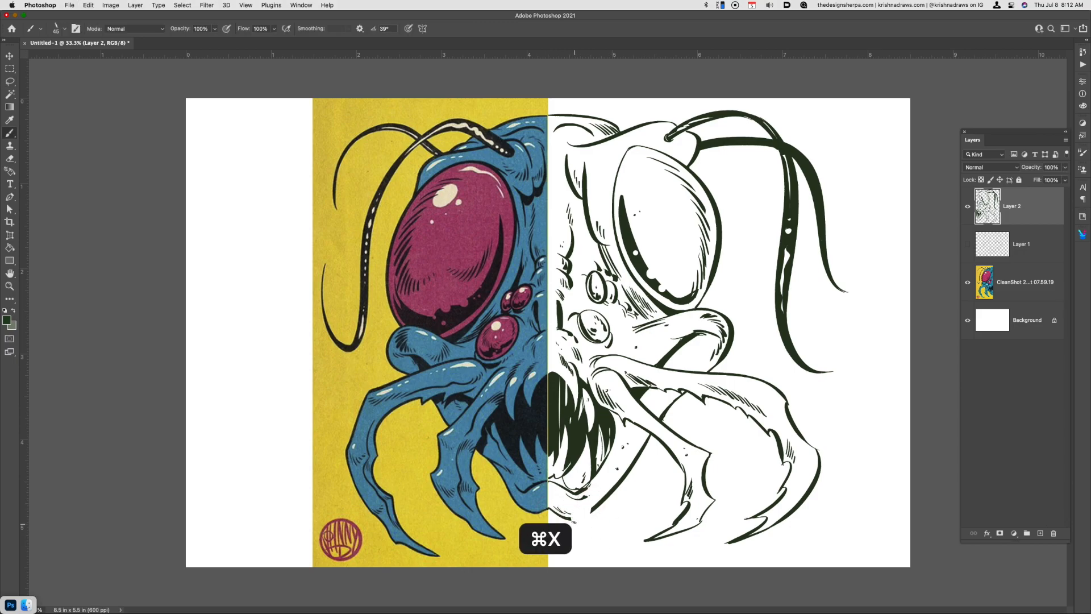
drag(571, 518, 579, 518)
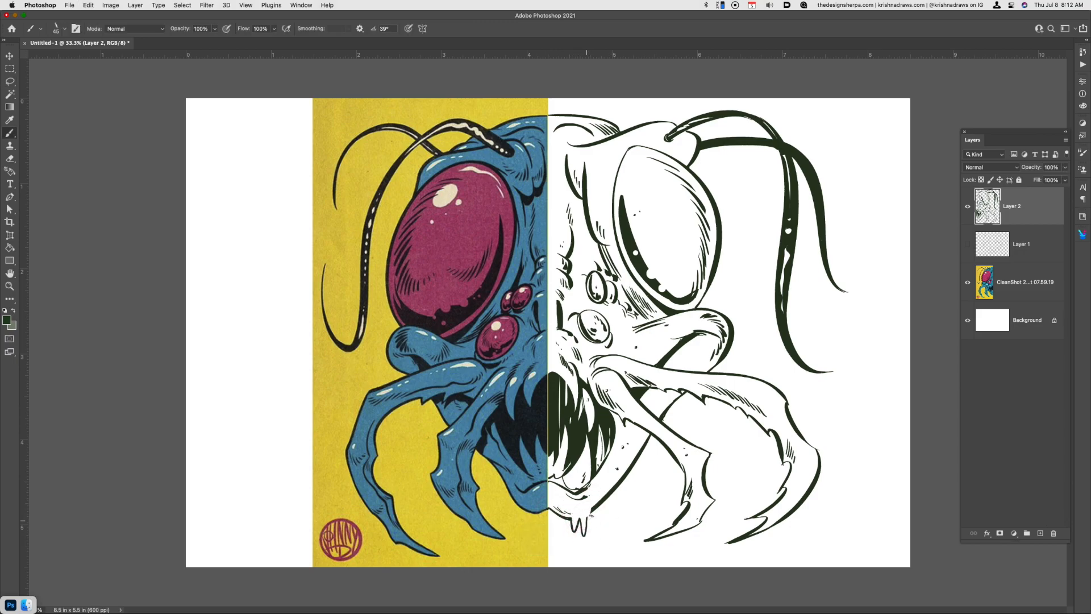
key(super+z)
drag(591, 511, 578, 538)
Cut a gap near the inner mandible's tip and ink slime drips with small falling drops below it
key(l)
mouse_move(673, 544)
mouse_down()
mouse_move(693, 519)
mouse_move(662, 544)
mouse_move(681, 539)
mouse_move(676, 554)
mouse_up()
key(super+x)
key(b)
click(699, 537)
click(671, 549)
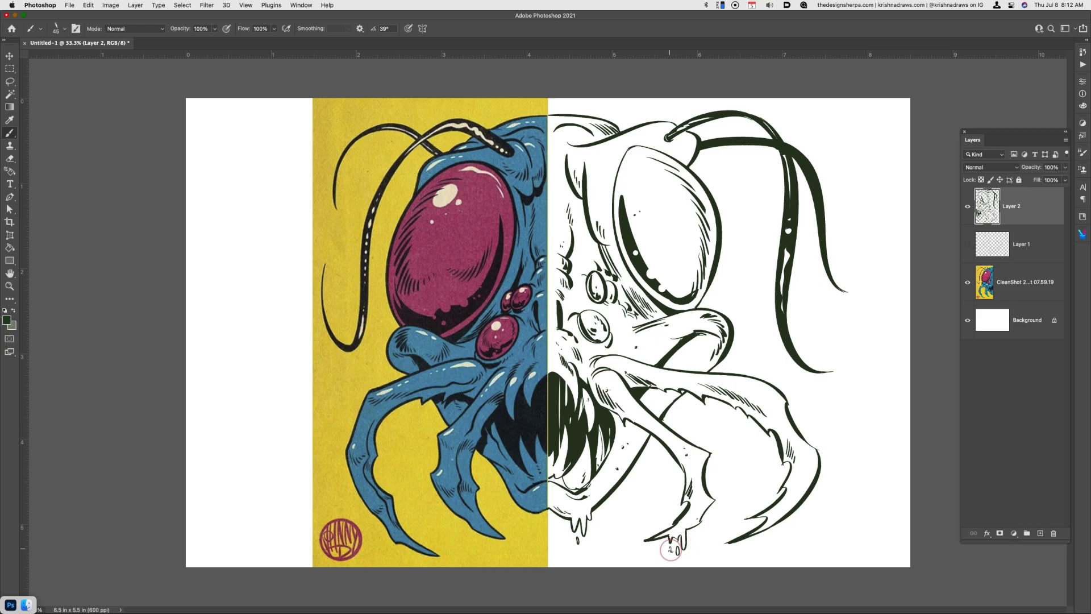
Cut an opening in the outer mandible's lower edge and ink slime drips with falling drops, undoing unwanted strokes
key(l)
mouse_move(720, 396)
mouse_down()
mouse_move(753, 423)
mouse_move(725, 398)
mouse_move(738, 433)
mouse_move(740, 423)
mouse_up()
key(super+x)
key(b)
key(super+z)
key(super+z)
key(super+z)
drag(742, 439, 742, 438)
drag(737, 451, 724, 431)
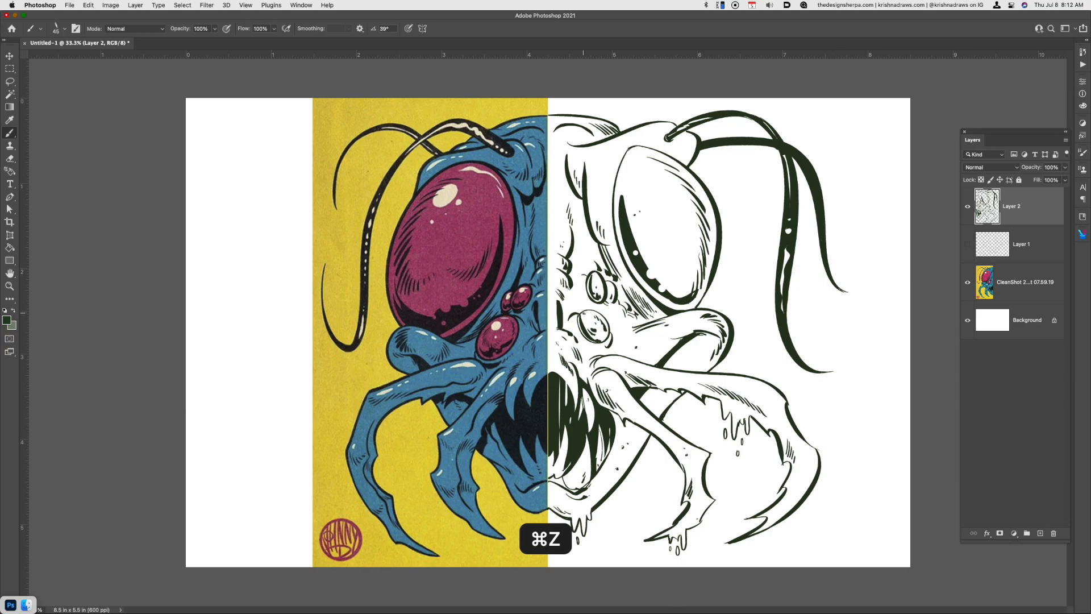
key(super+z)
key(super+z)
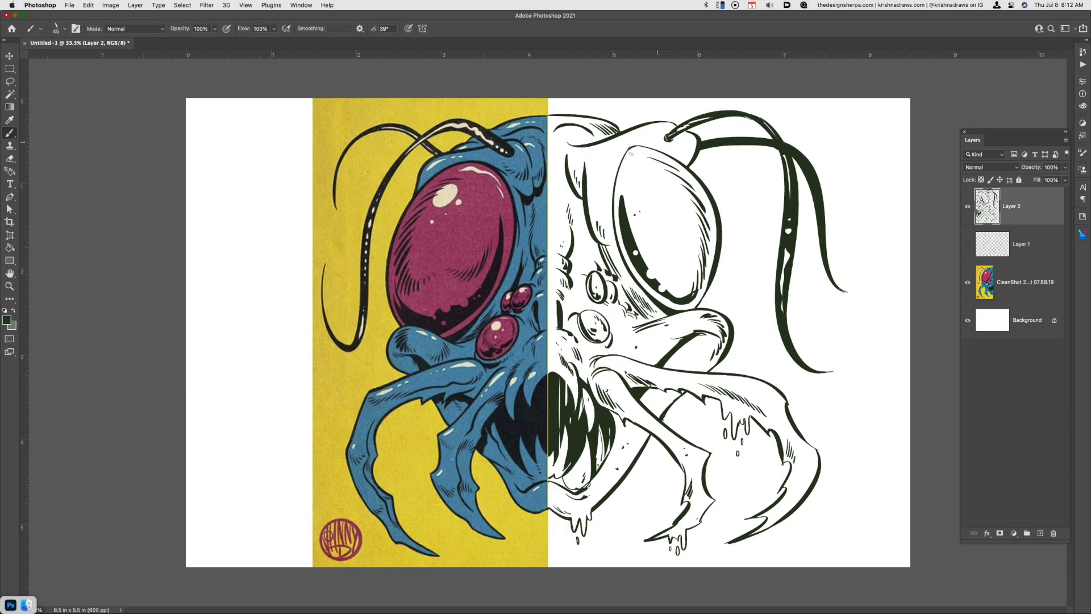
key(super+z)
Dot speckles on the antenna base and the brow above the large eye, undoing the last mark
click(690, 141)
click(685, 149)
click(663, 127)
click(670, 128)
click(686, 139)
click(684, 150)
click(629, 138)
click(637, 140)
click(644, 138)
key(super+z)
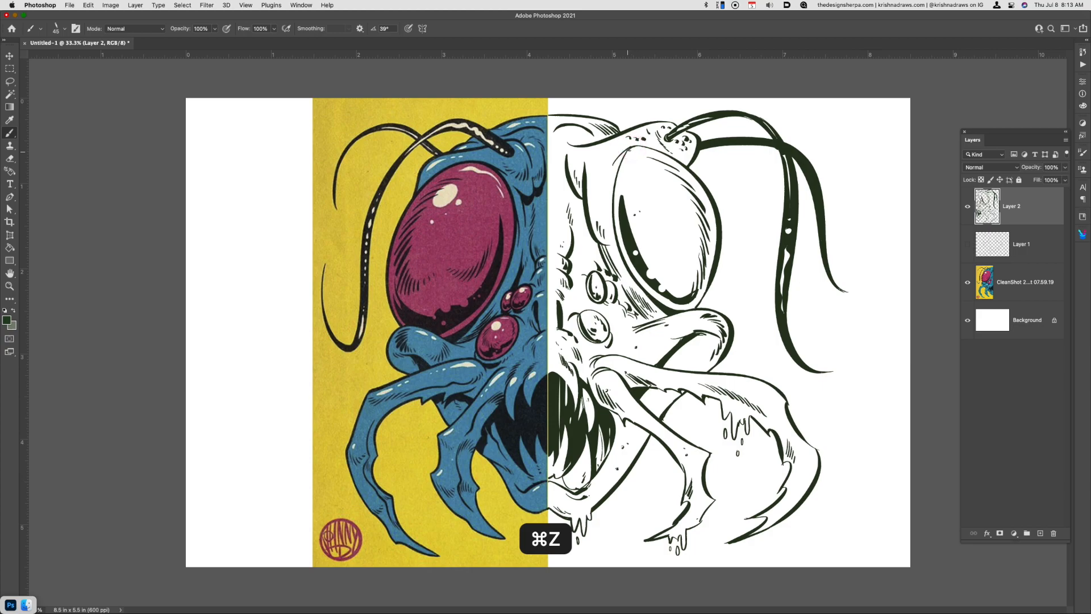
Ink fine contour strokes along the large eye's inner edge and lower rim, redoing the inner-edge stroke
drag(655, 290, 678, 300)
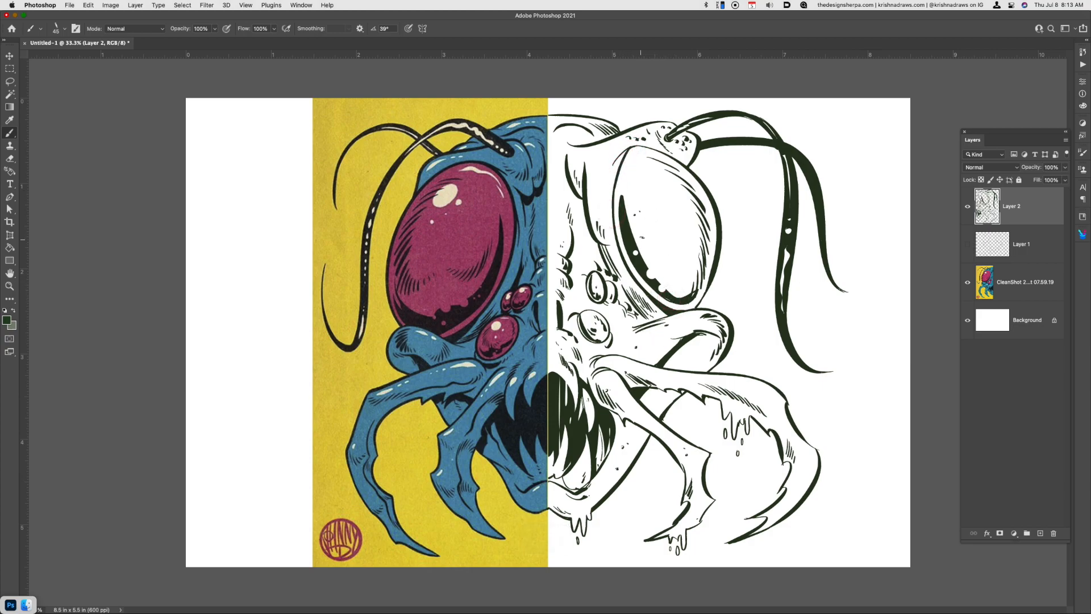
drag(627, 195, 631, 223)
key(super+z)
drag(622, 192, 629, 227)
drag(670, 297, 659, 287)
Add speckles to the outer mandible and extend the outermost antenna's tip into an upward curl
drag(683, 391, 688, 394)
click(762, 389)
click(770, 389)
click(776, 415)
drag(838, 289, 875, 269)
Turn the ink layer pure black using Hue/Saturation with a Lightness of -100
key(super+u)
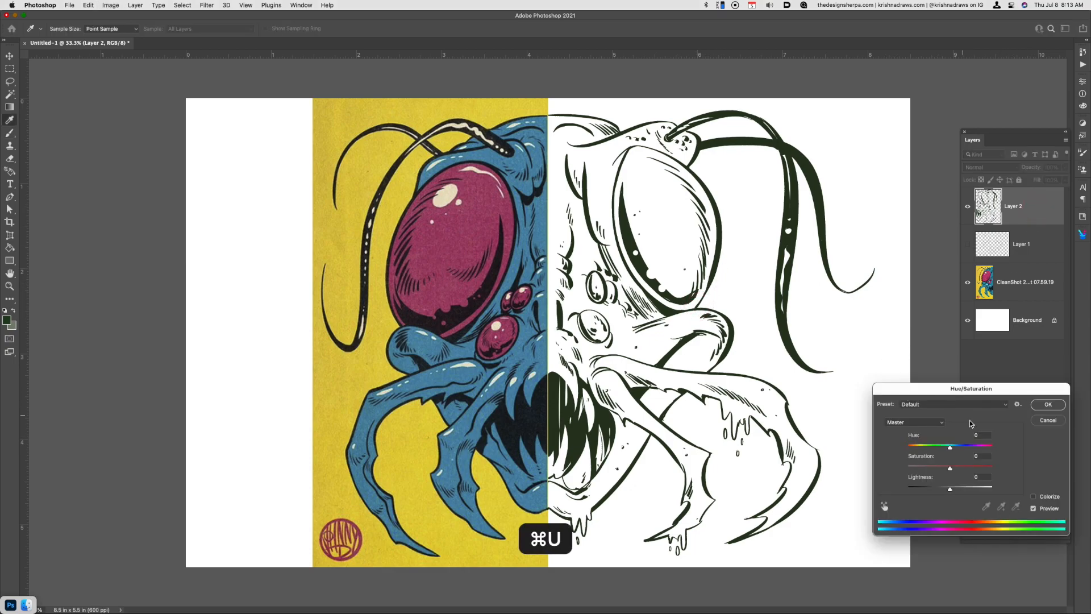
drag(930, 489, 858, 499)
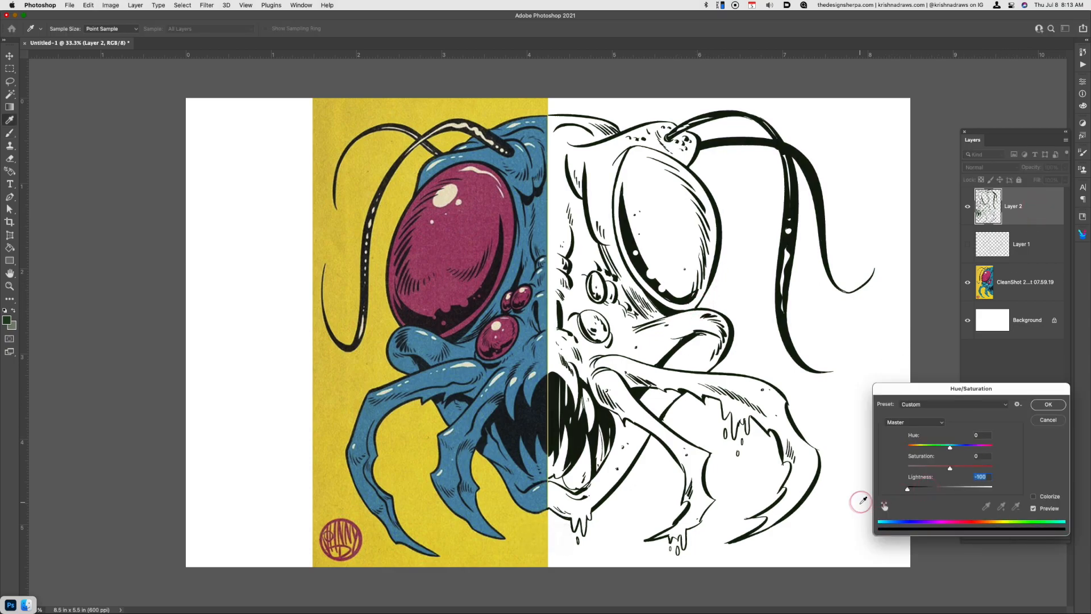
click(1050, 405)
Create a new layer above Layer 1 and fill the large eye's interior with a textured pink pattern
click(1033, 260)
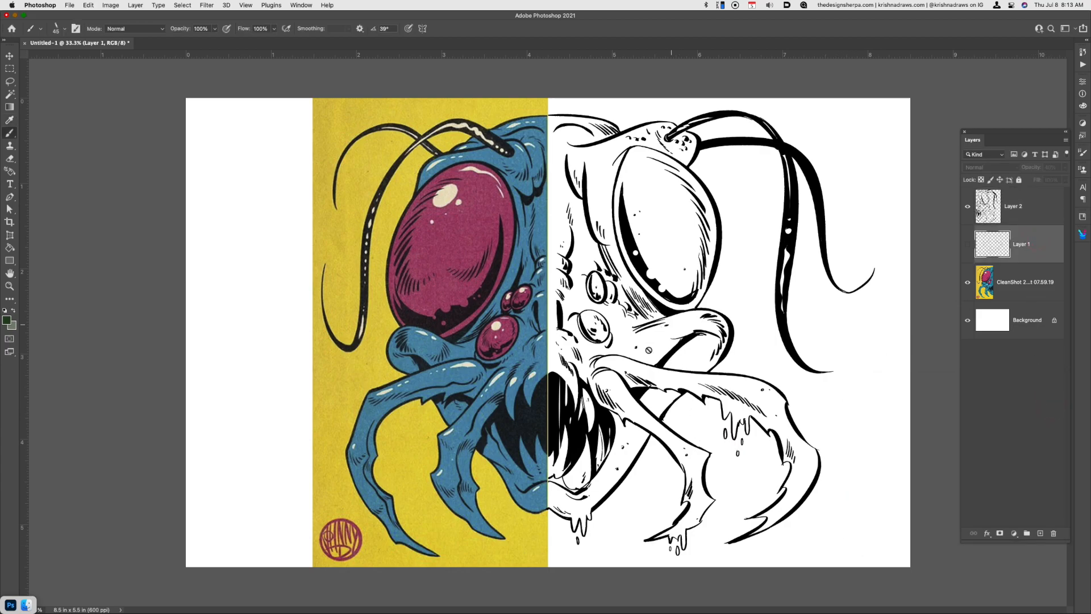
key(super+alt+shift+n)
key(w)
click(672, 248)
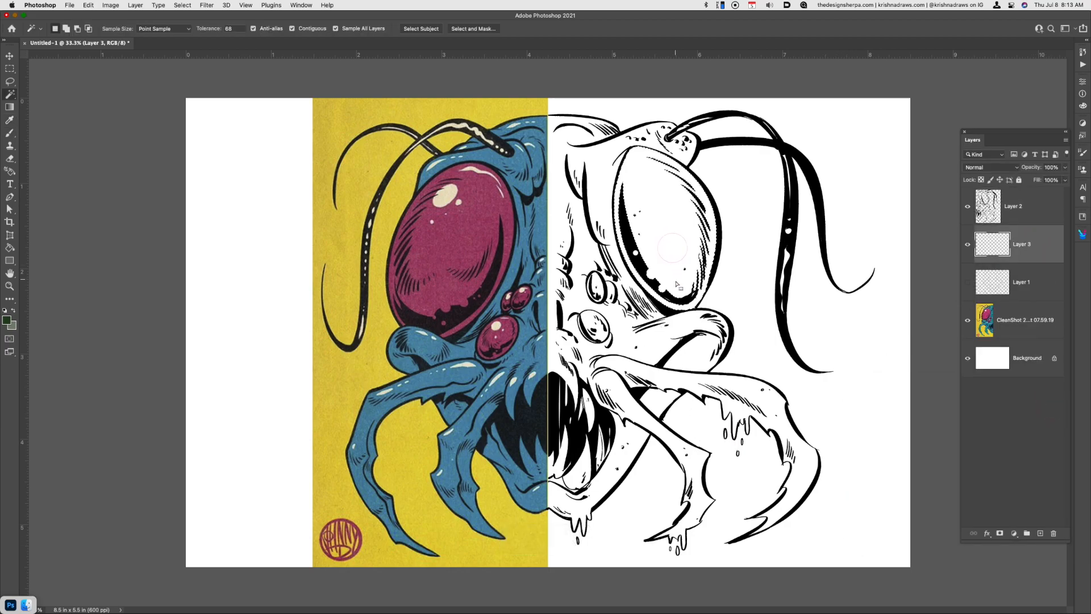
key(shift+F5)
click(523, 255)
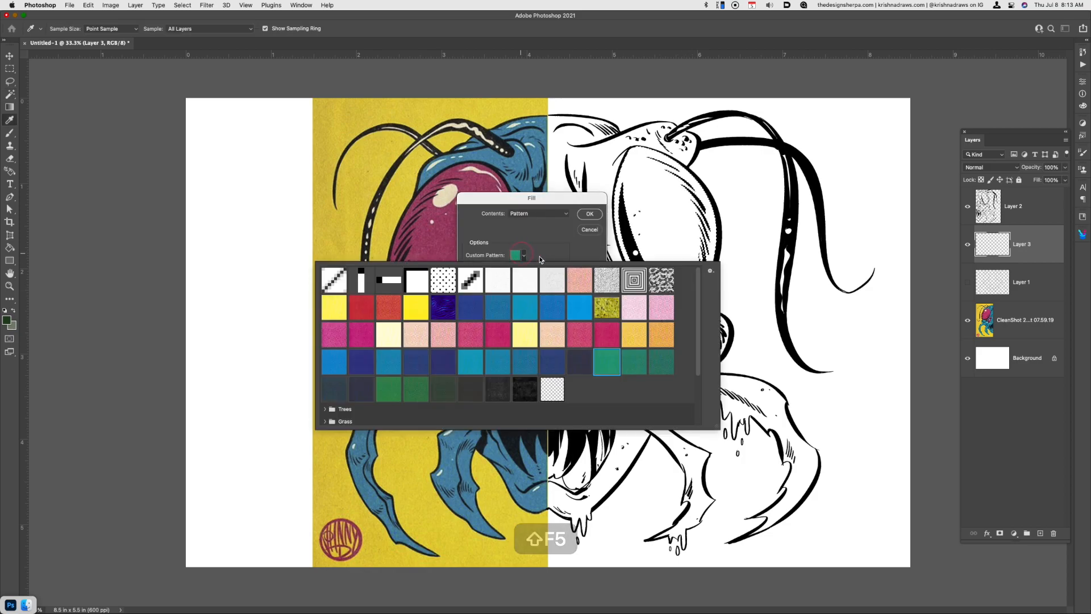
click(471, 336)
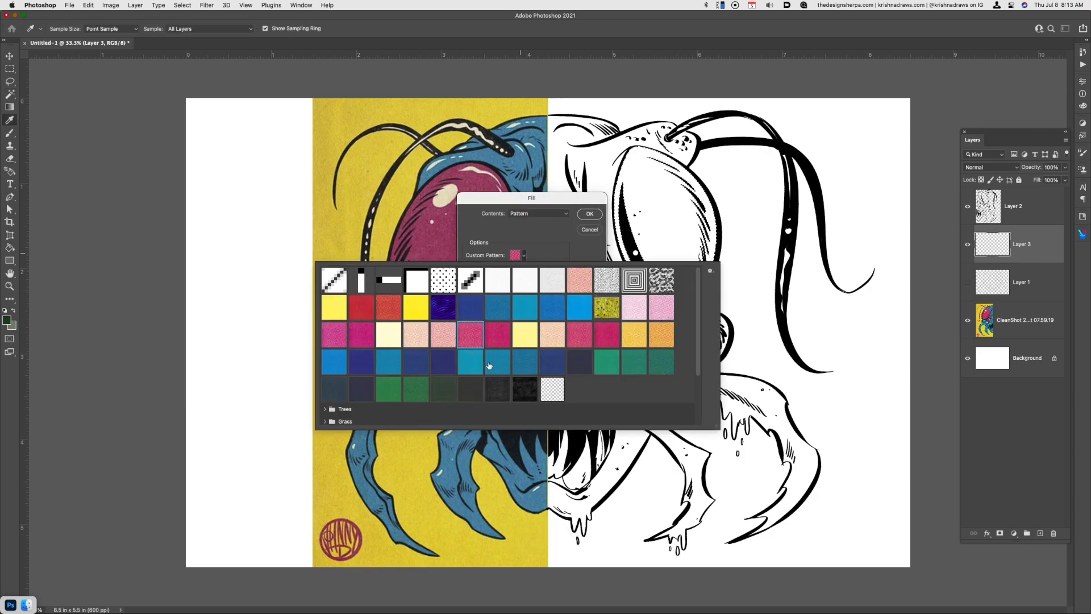
key(Return)
key(Return)
key(super+d)
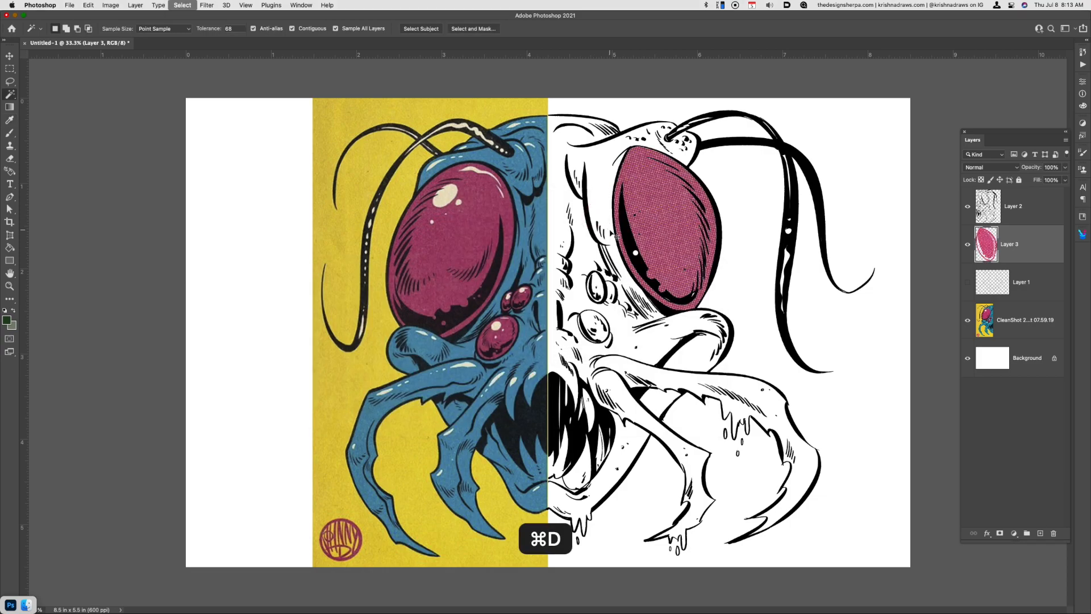
Try filling the open white area around the line art with the blue textured pattern, undoing the fill and deselecting
click(843, 418)
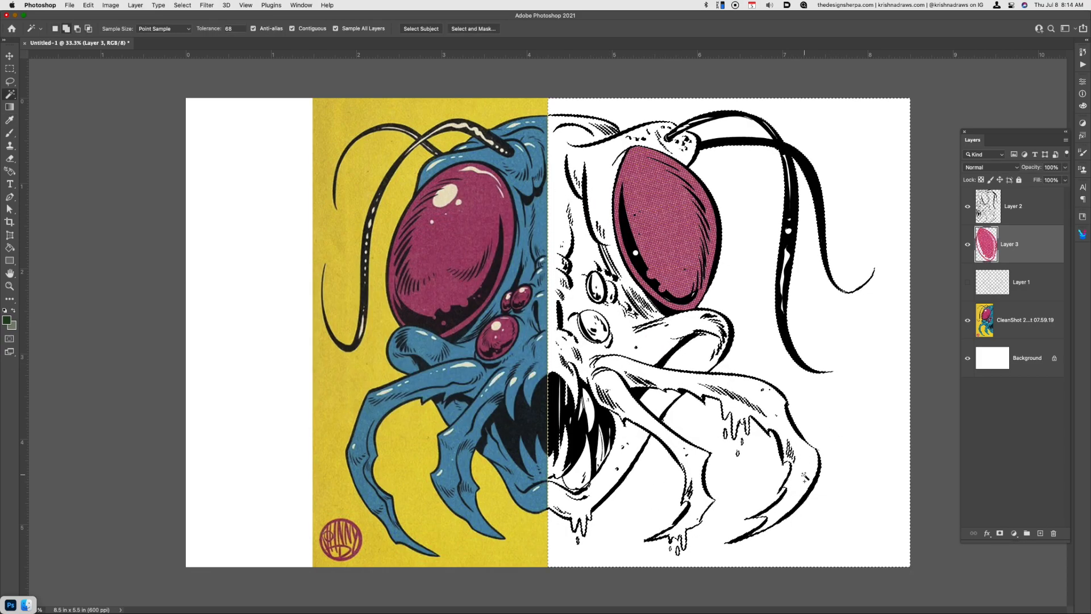
key(shift+F6)
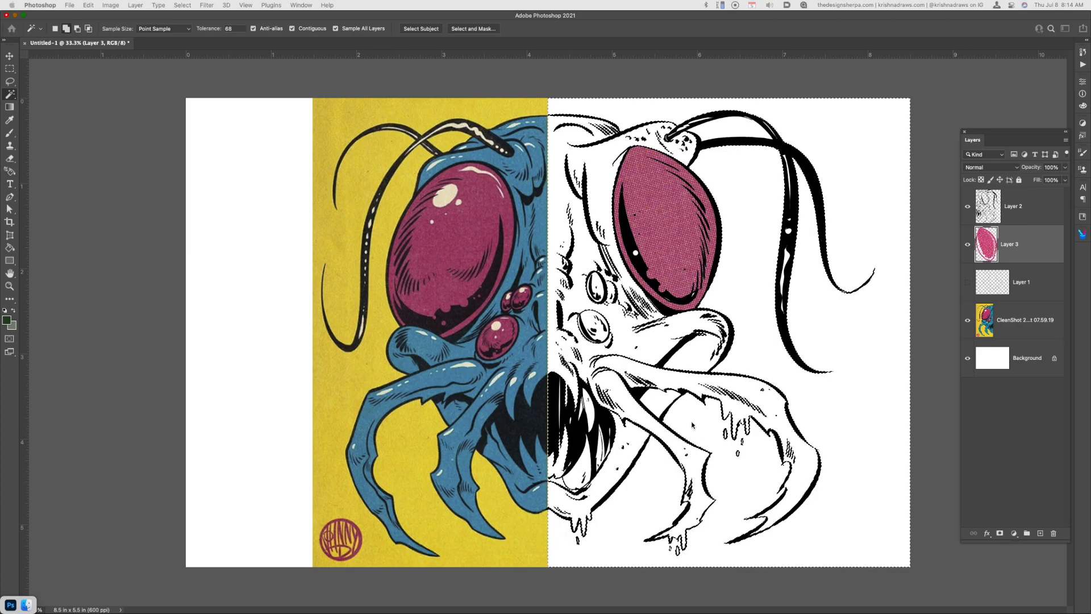
key(shift+F5)
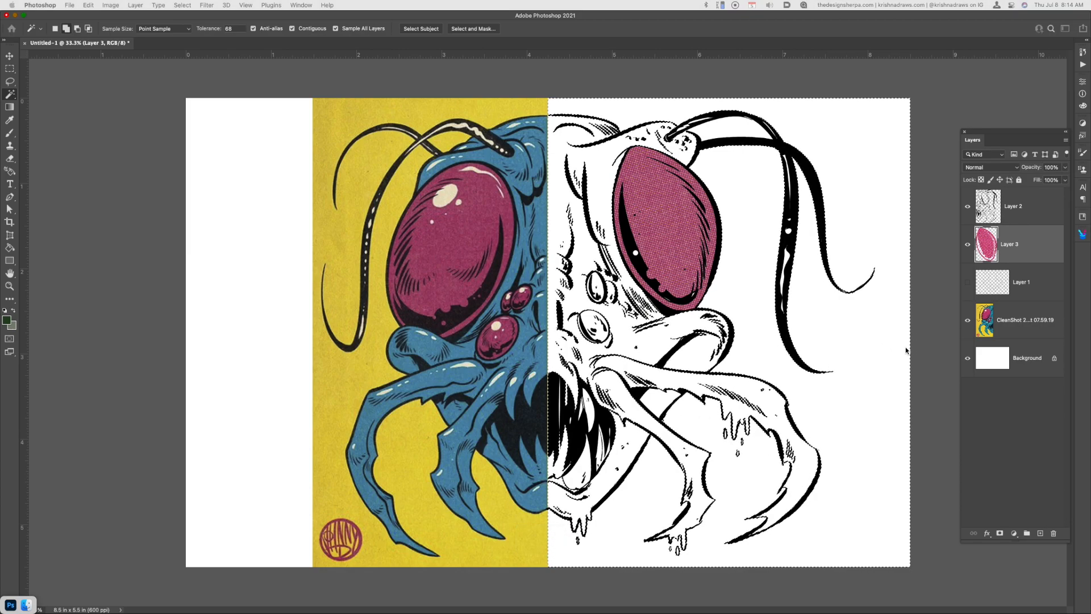
key(Escape)
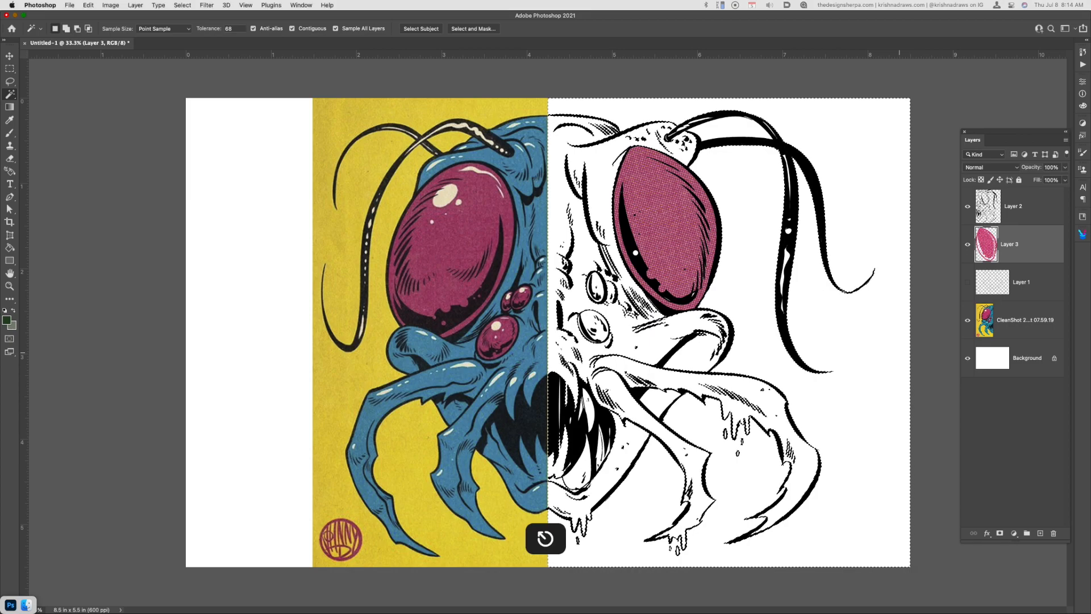
key(shift+F5)
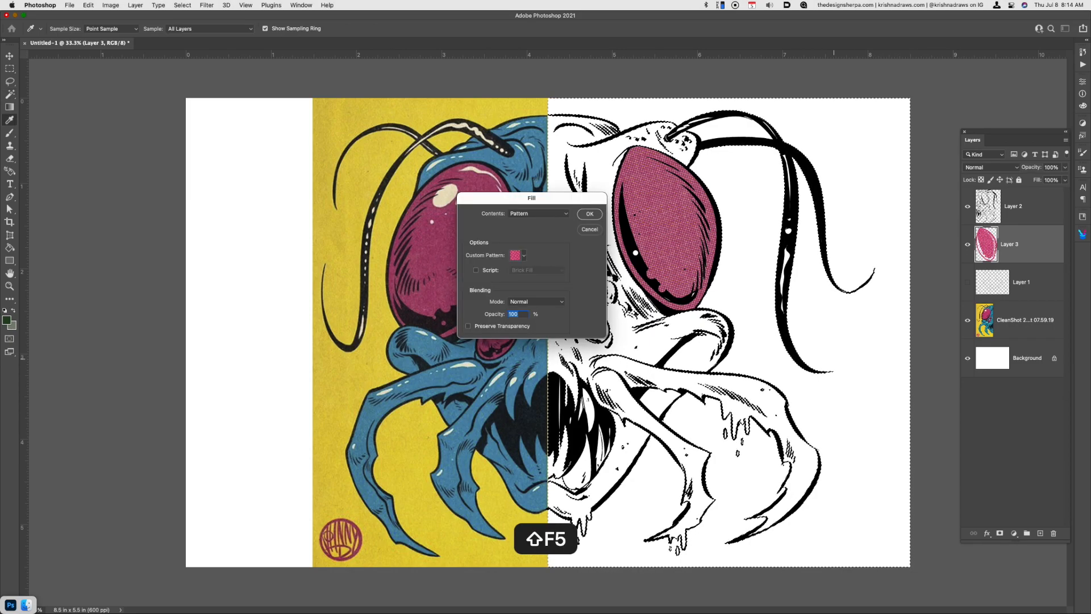
click(521, 255)
click(498, 307)
click(599, 213)
key(super+z)
key(super+d)
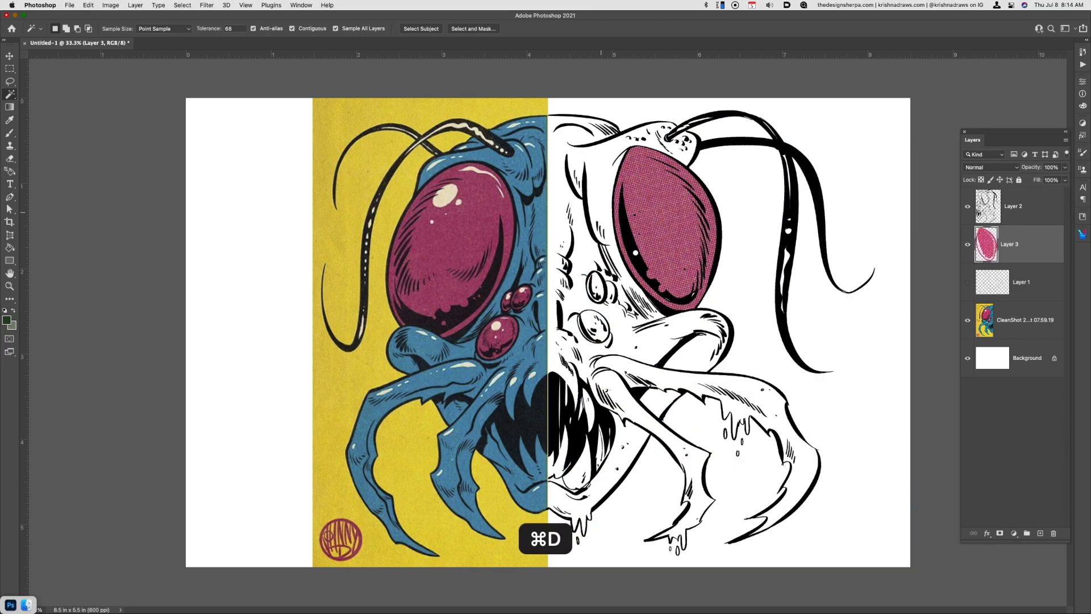
Sample the black ink color on Layer 2 and patch gaps in the head outlines with the brush
click(1024, 205)
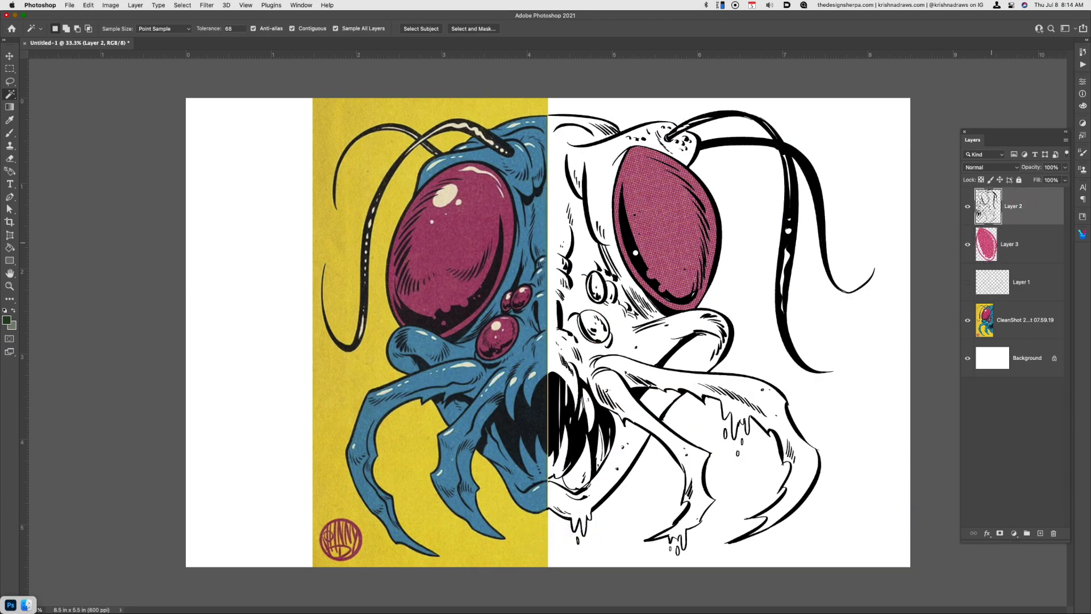
key(i)
click(633, 465)
key(b)
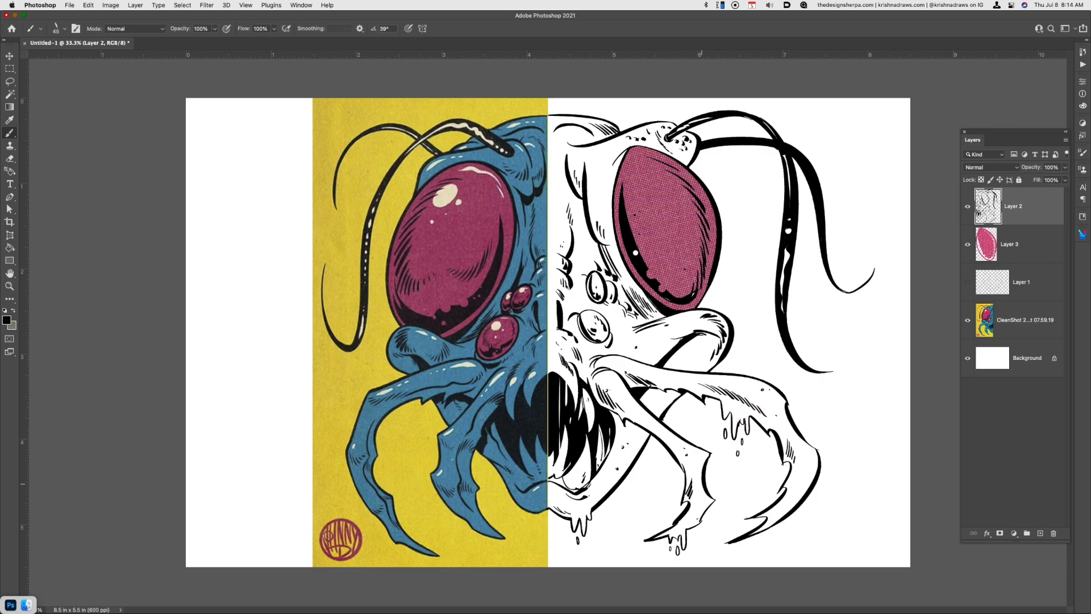
key(super+equal)
key(super+equal)
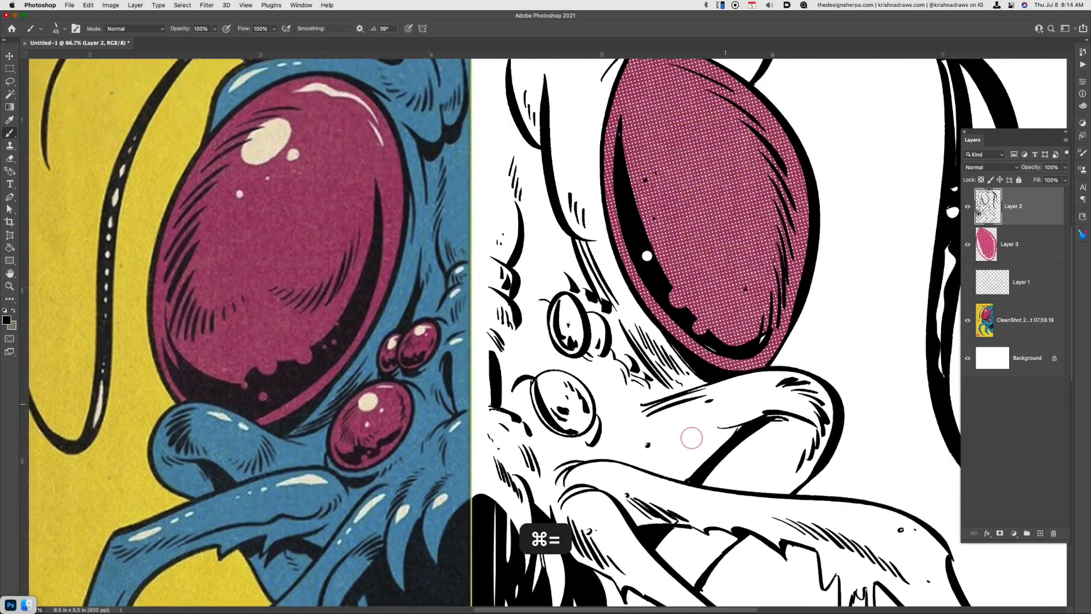
scroll(762, 443, up, 5)
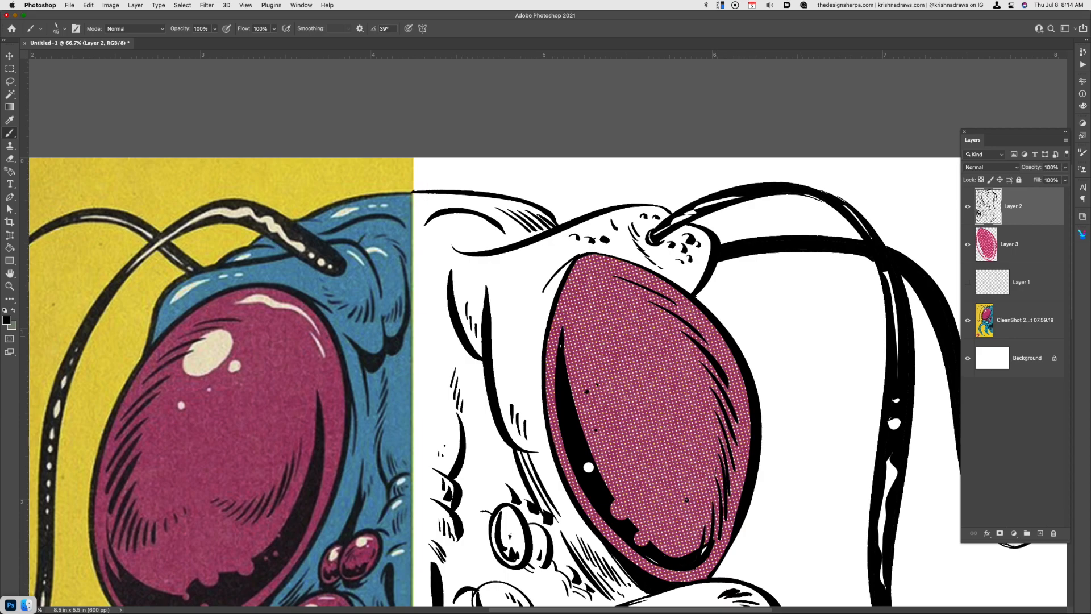
Test the jaw and mandible outlines for leaks with Magic Wand selections, touching up the chin area with the black brush
key(w)
key(super+d)
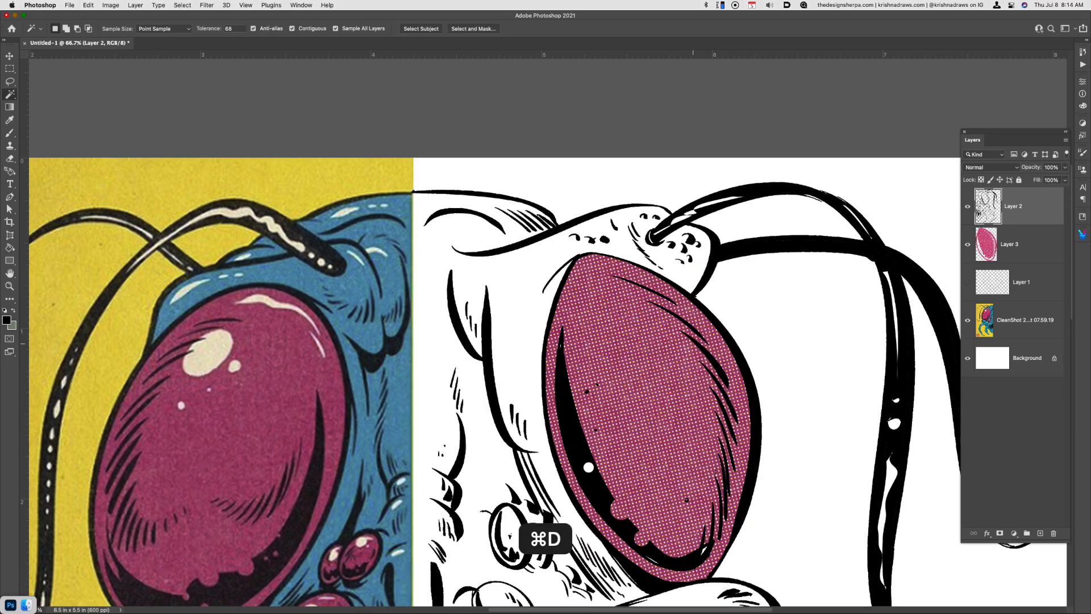
scroll(546, 358, down, 2)
scroll(753, 452, down, 5)
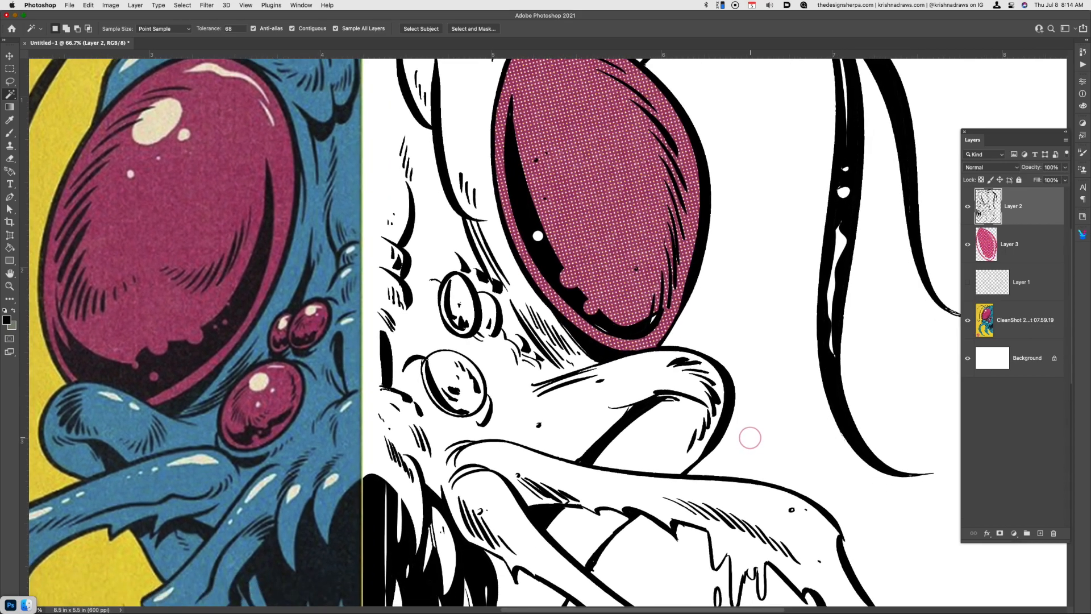
scroll(753, 452, down, 6)
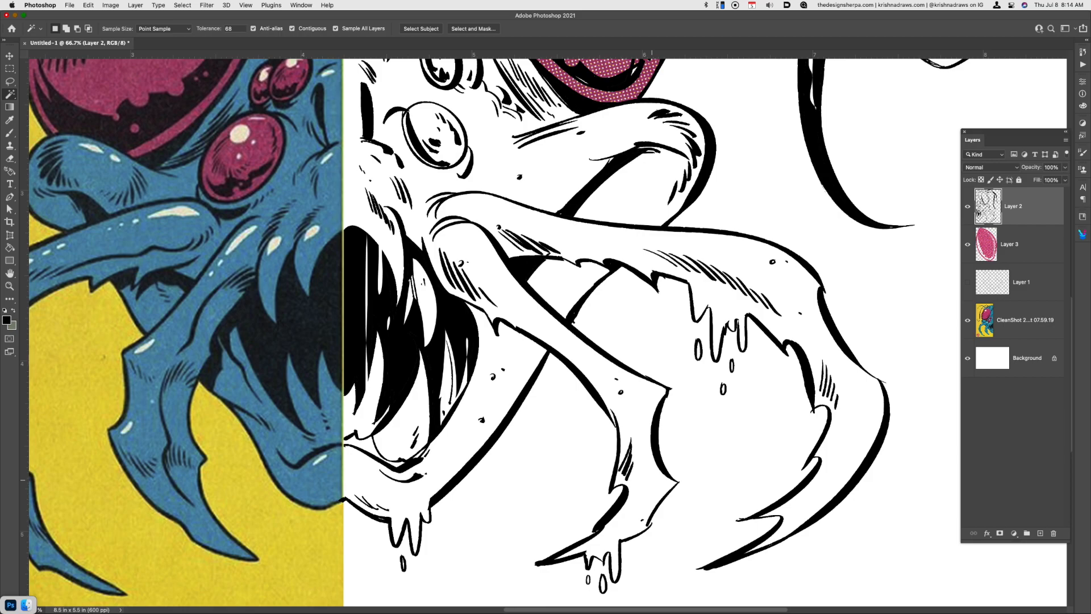
key(b)
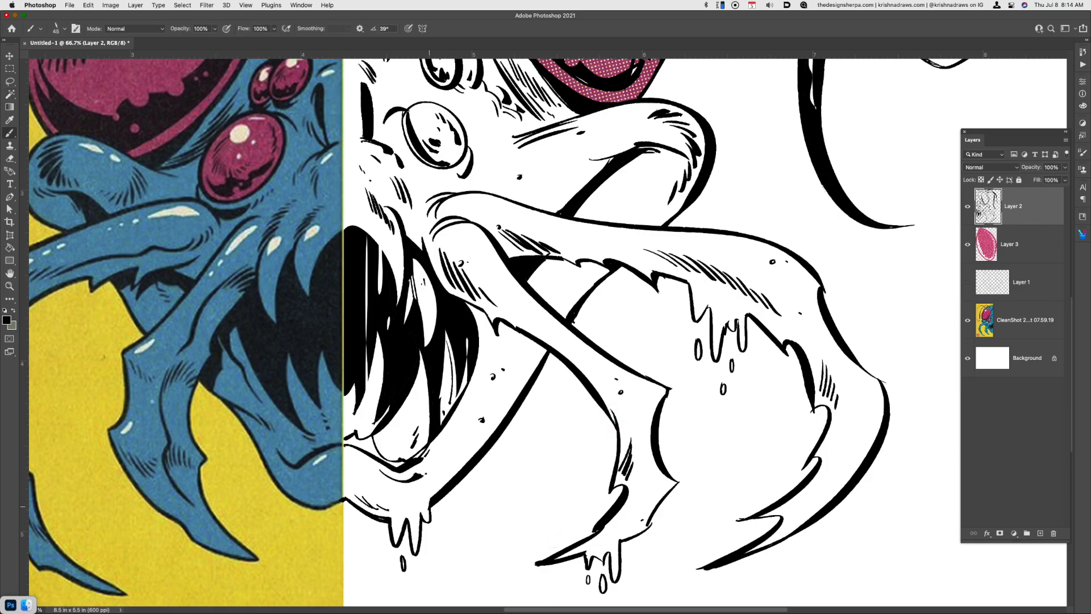
click(414, 491)
scroll(609, 421, up, 1)
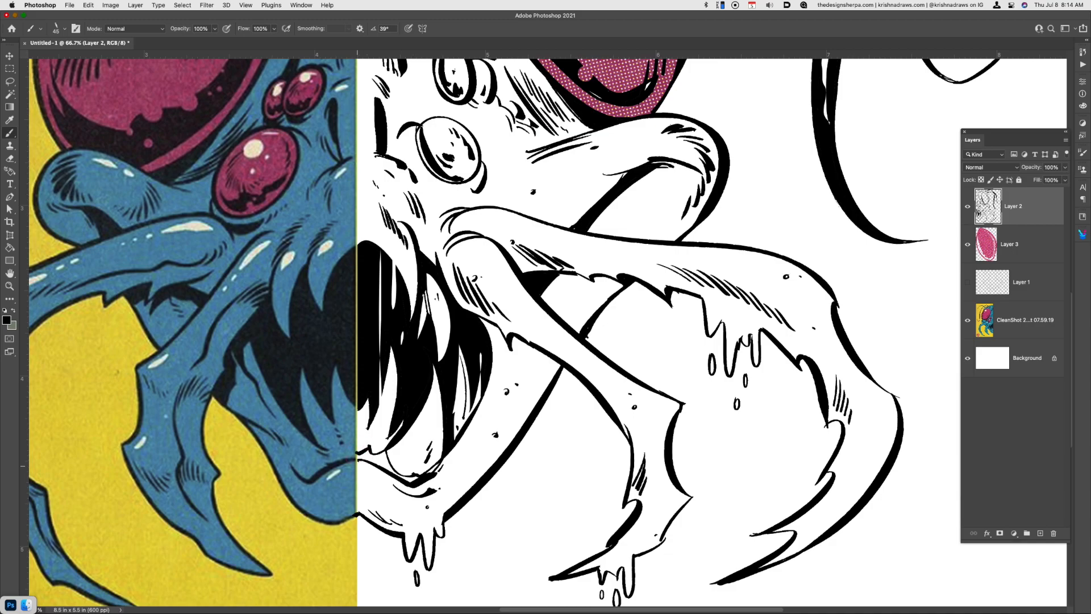
key(w)
click(410, 516)
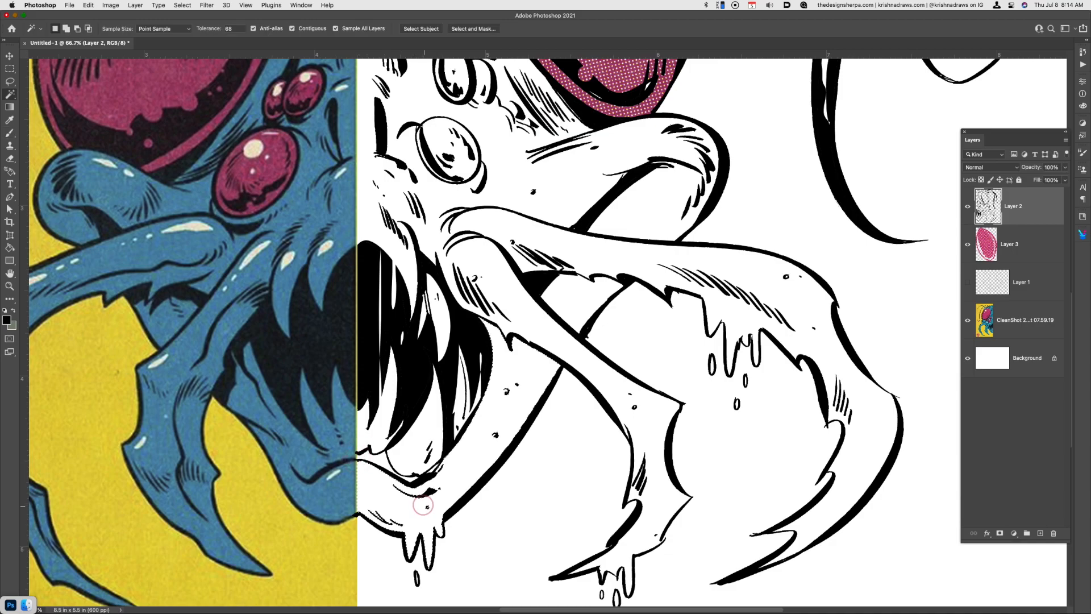
shift+click(612, 393)
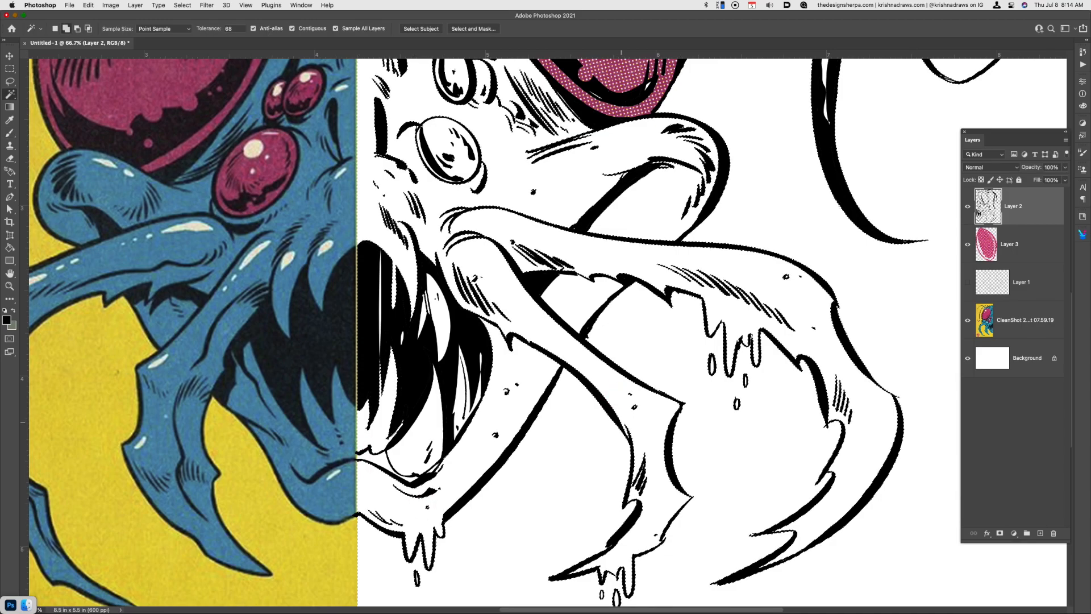
key(super+d)
Close the remaining gap in the outline and select the white interior of the head and mandibles
key(b)
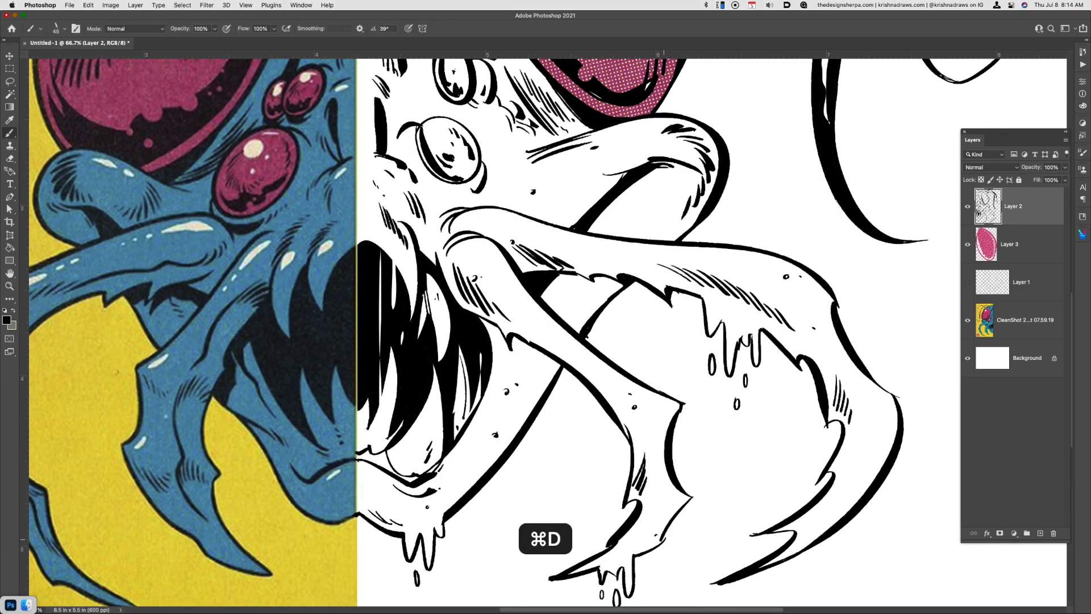
key(w)
click(665, 509)
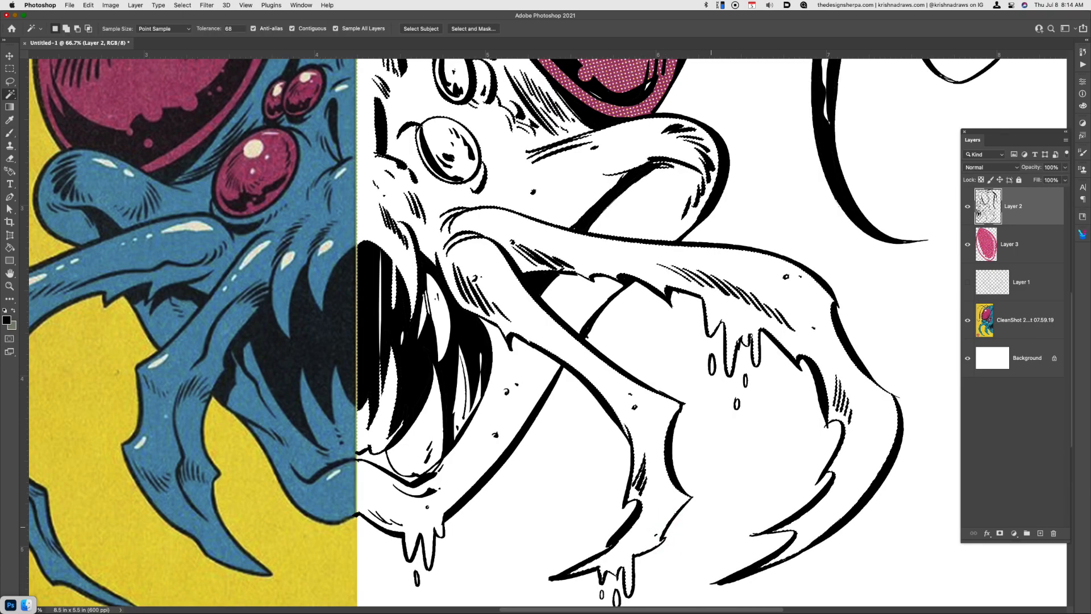
key(super+minus)
key(super+minus)
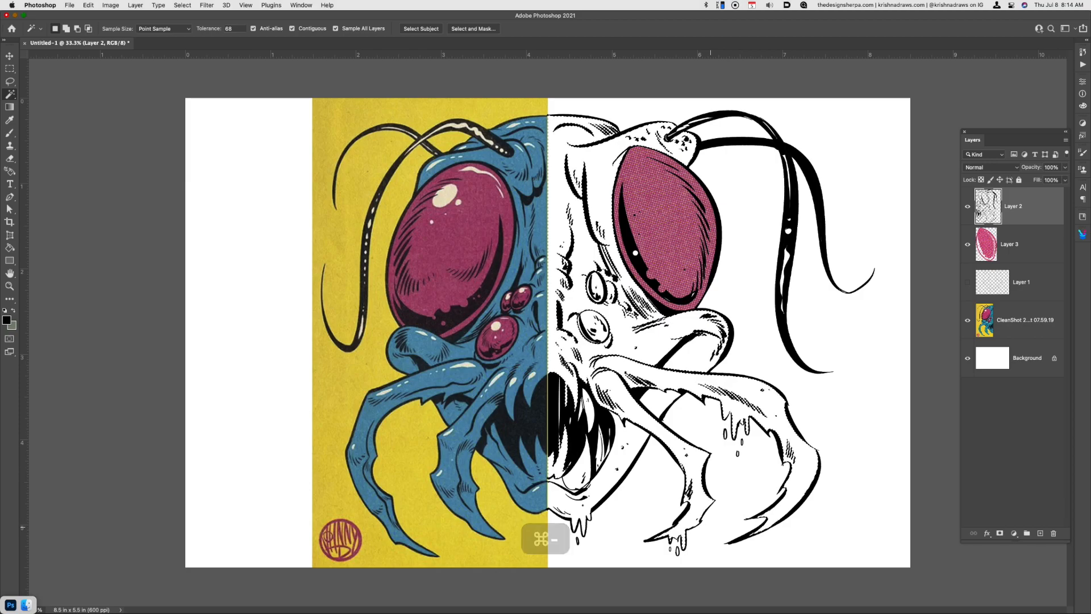
Fill the selected head and mandibles on Layer 3 with the blue textured pattern and deselect
click(1023, 249)
key(shift+F5)
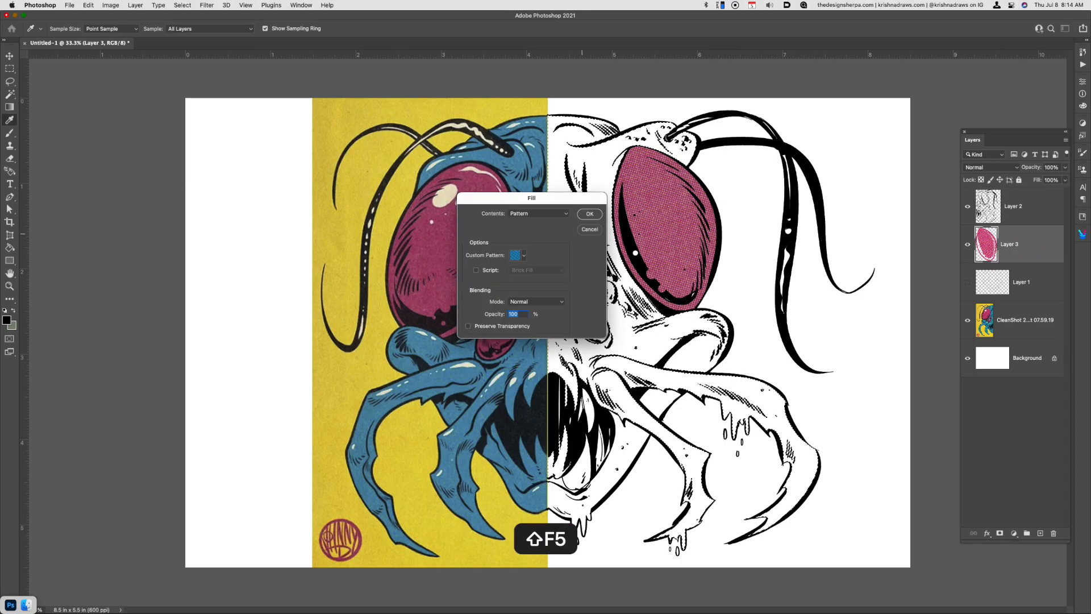
click(601, 211)
key(super+d)
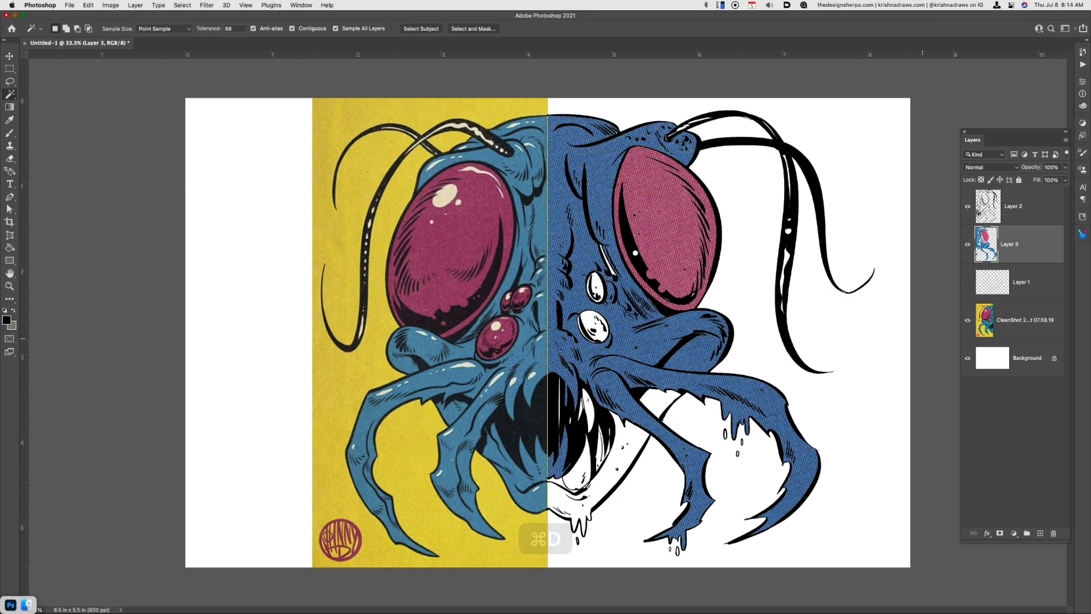
Restore the head selection, extend it over the jaw and mouth area, and fill it with the blue textured pattern
key(super+z)
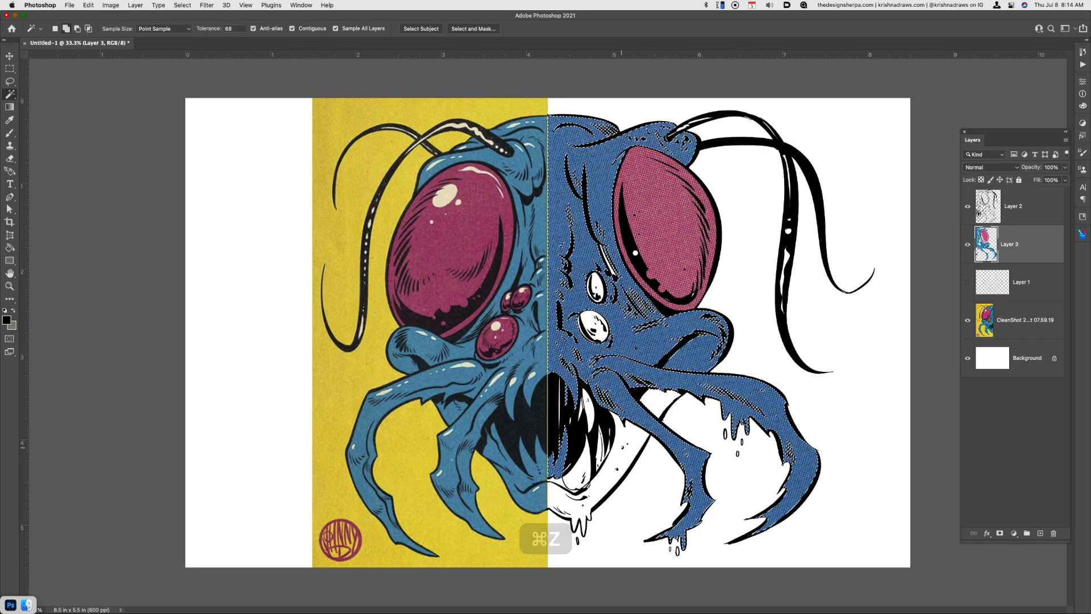
key(super+z)
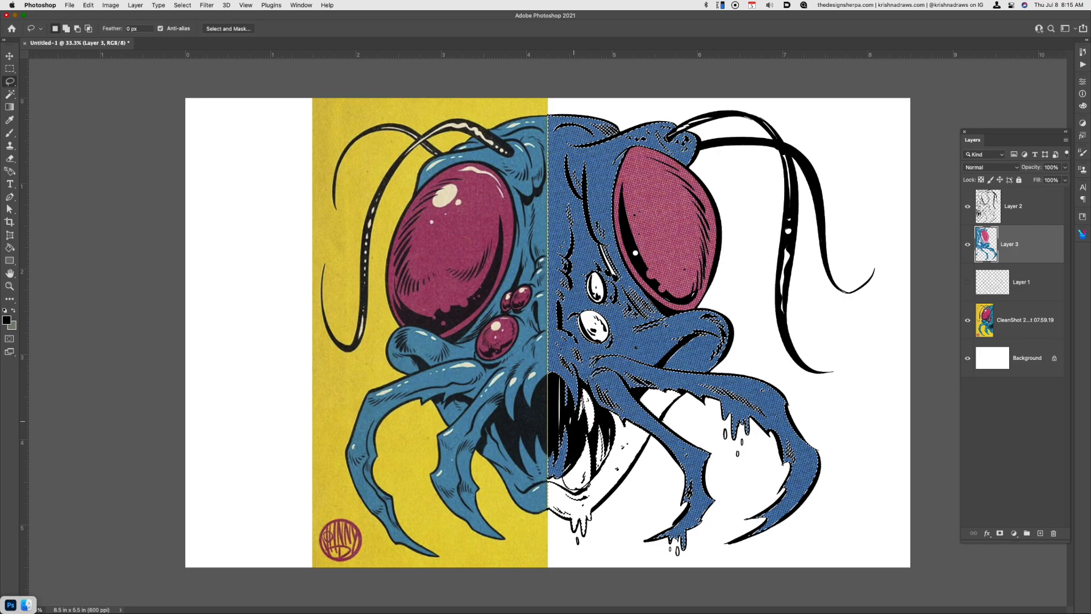
key(l)
key(shift+F5)
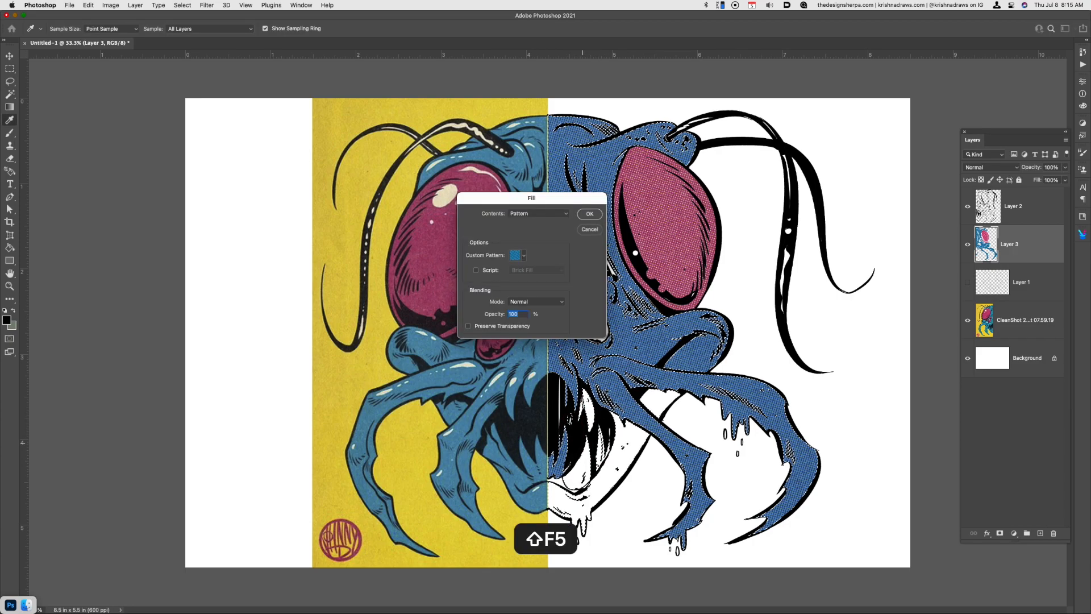
key(Return)
key(super+d)
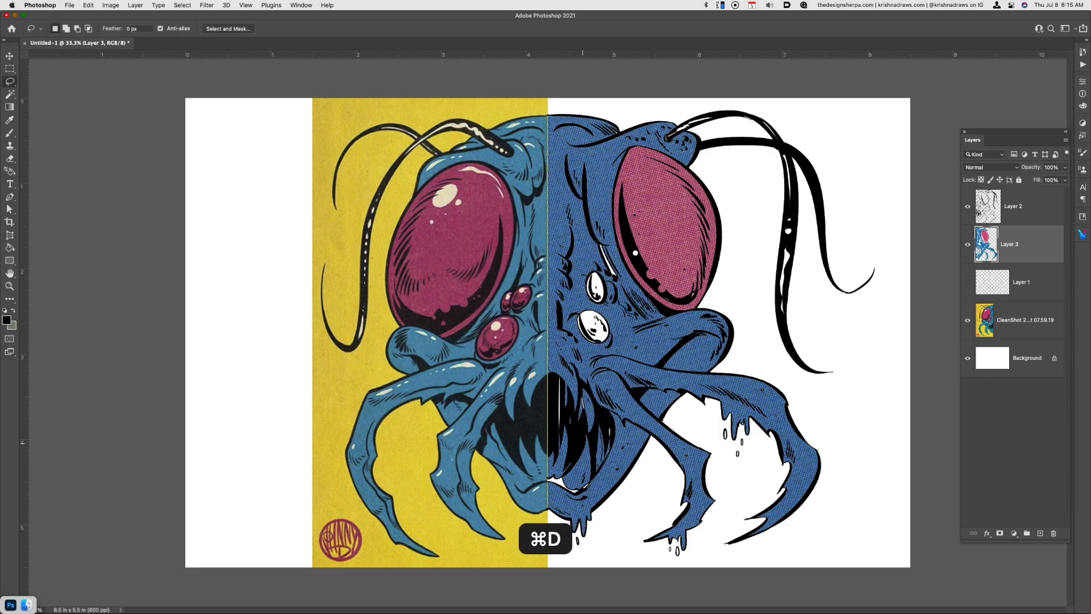
Fill the leftover white sliver beside the large eye with the blue textured pattern and deselect
key(e)
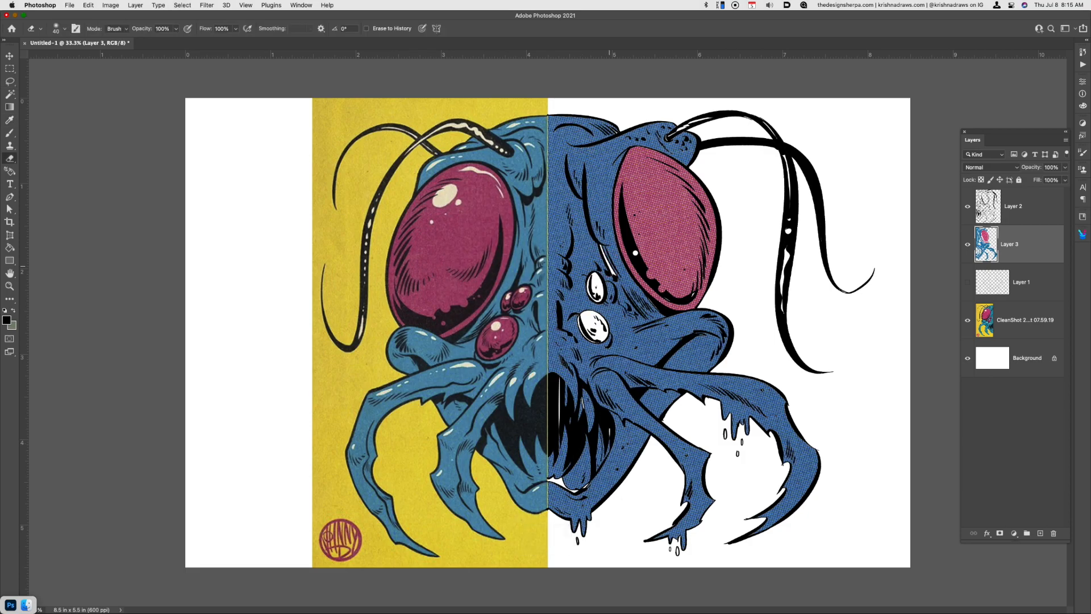
key(w)
key(i)
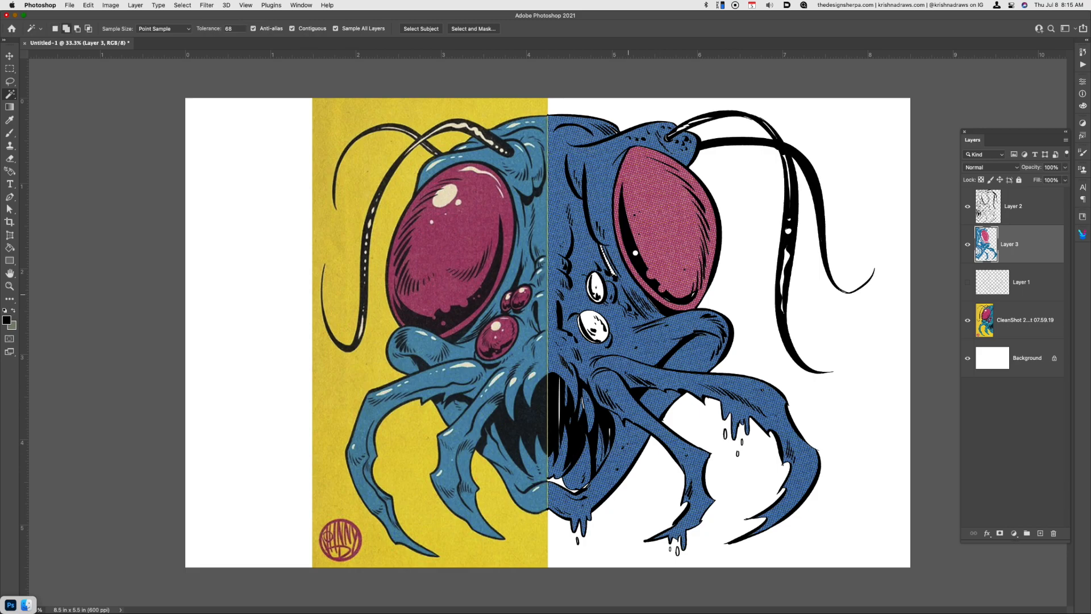
key(shift+F5)
key(Return)
key(super+d)
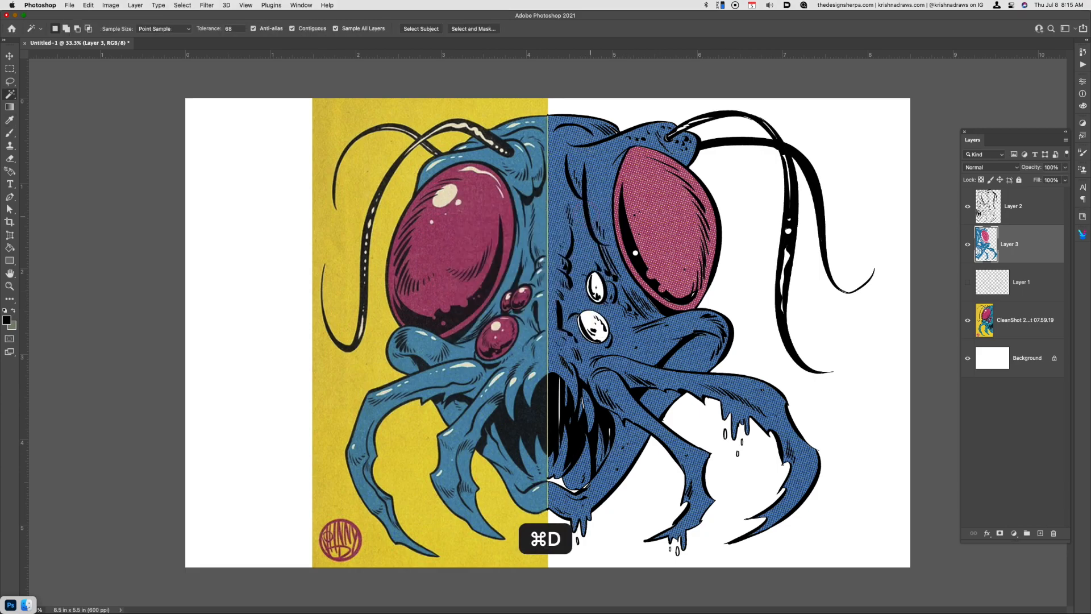
Adjust Layer 3's colors using Hue/Saturation with a Hue of -11 and a Saturation of about +39
key(i)
key(super+u)
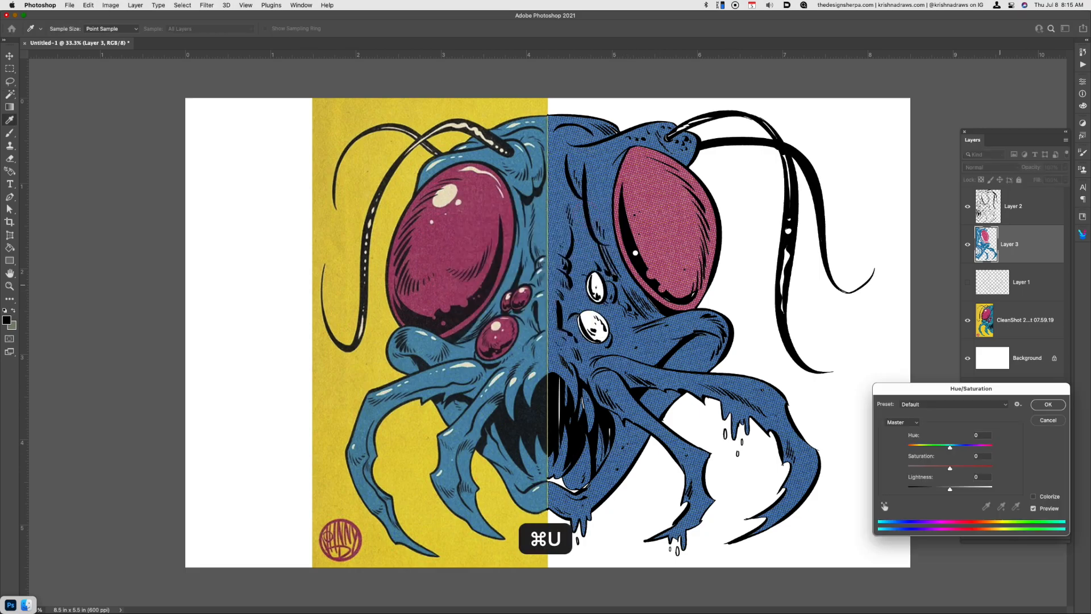
drag(949, 448, 945, 448)
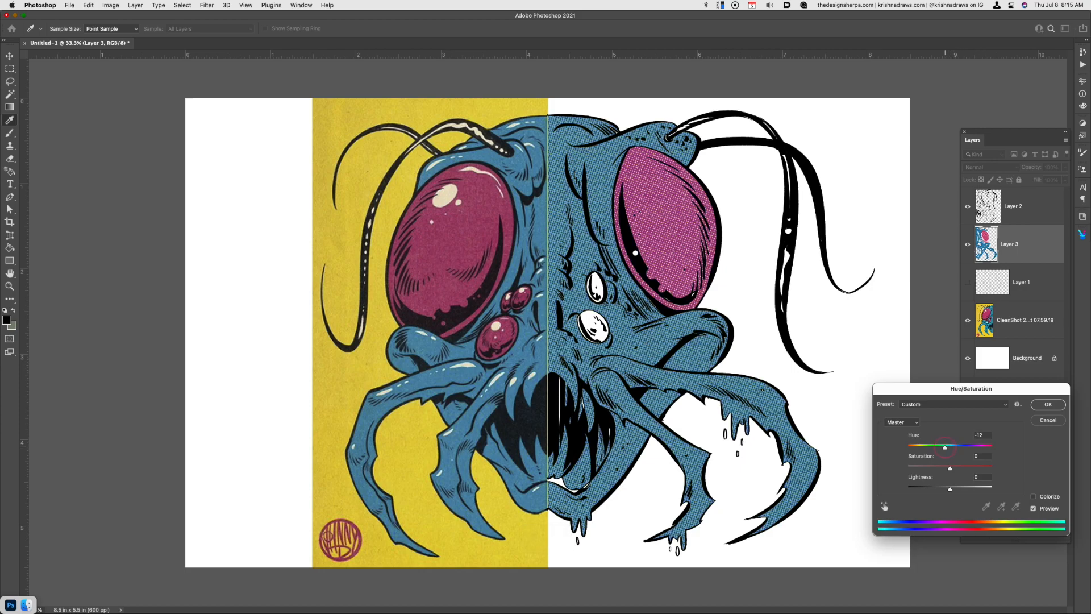
key(Up)
key(Tab)
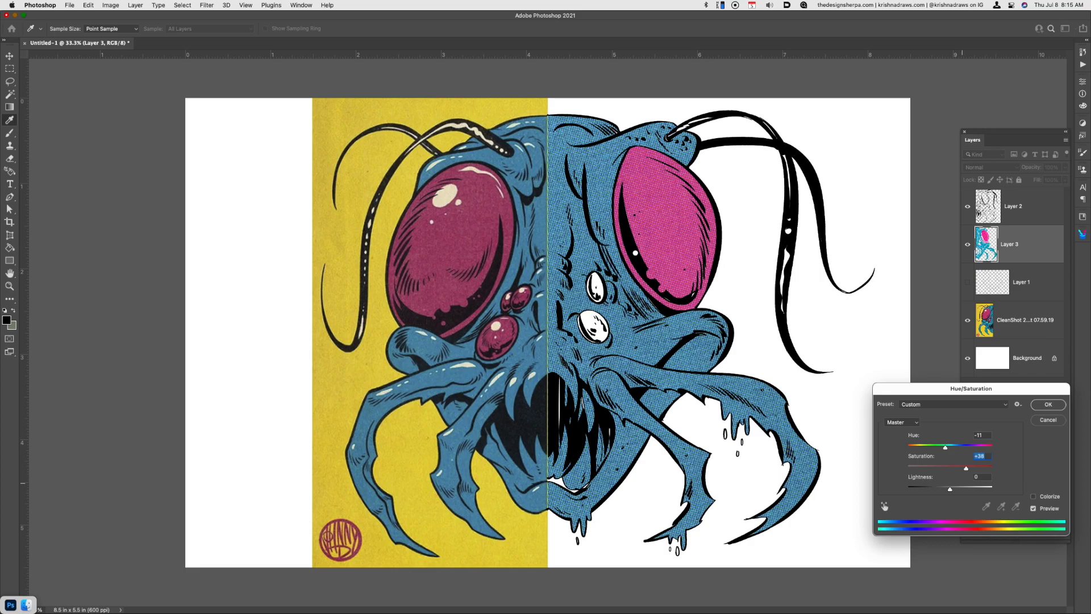
key(Return)
Fill the white gap along the lower lip with the blue textured pattern, shift its hue slightly with Hue/Saturation, and deselect
key(w)
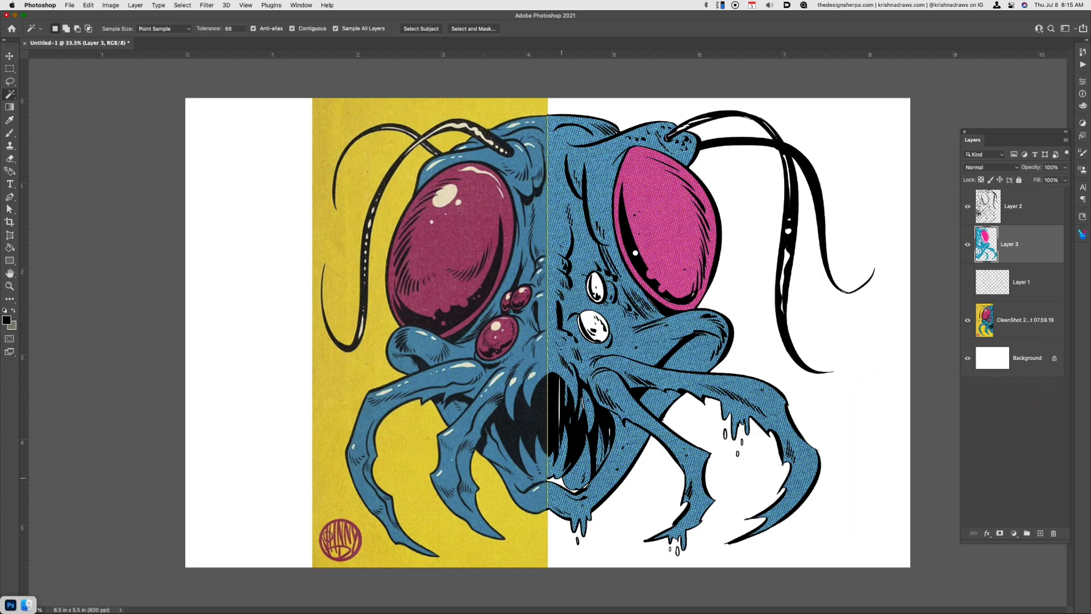
key(l)
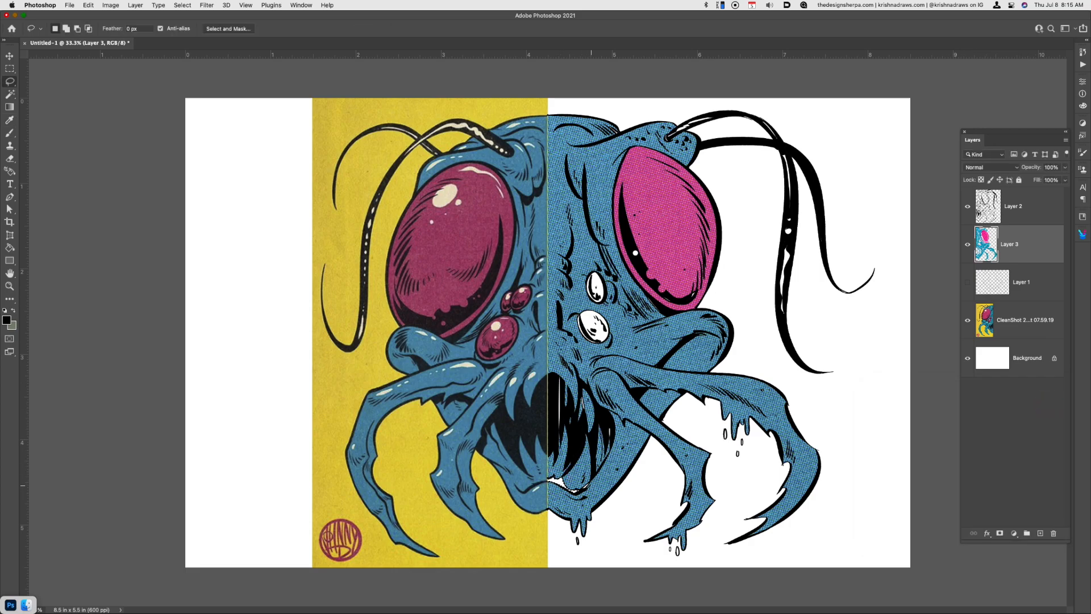
key(shift+F5)
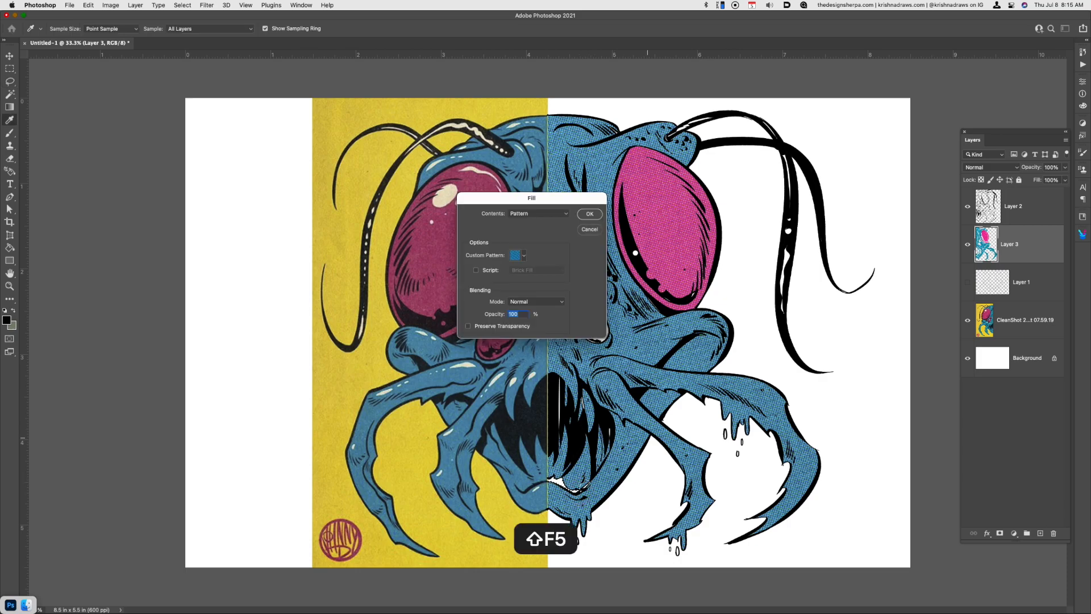
key(Return)
key(super+u)
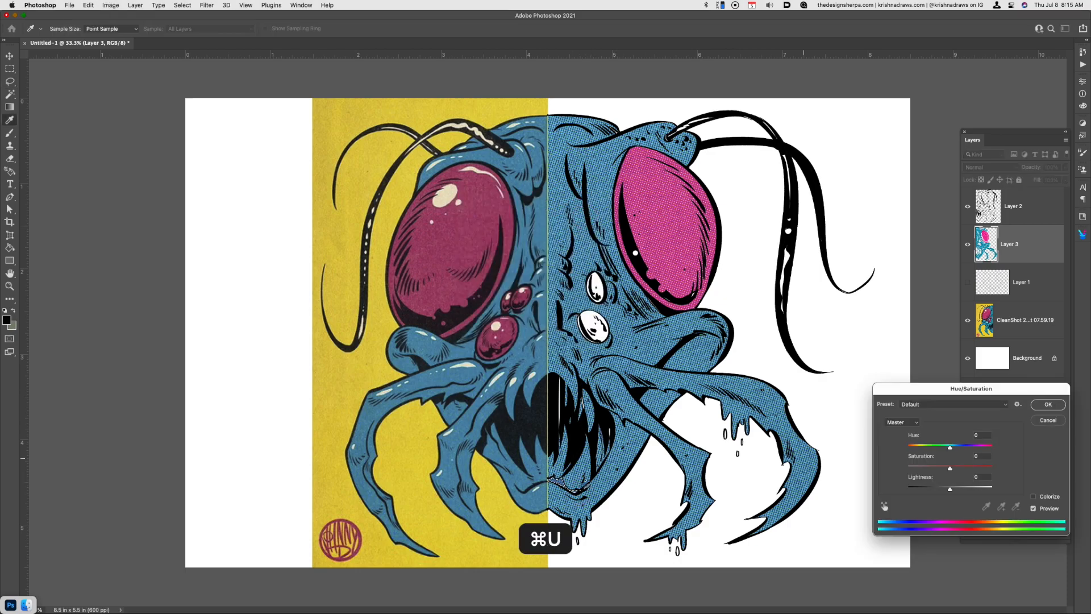
drag(950, 446, 943, 447)
key(Return)
key(super+d)
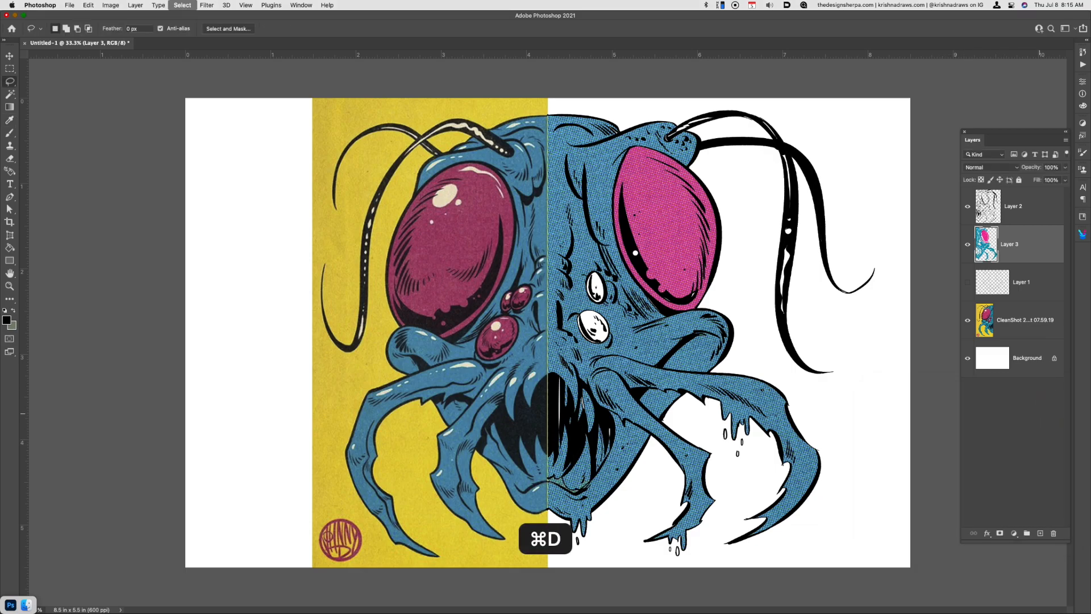
Add a new layer directly above Layer 1 and outline the two small eyes with the Lasso tool
key(w)
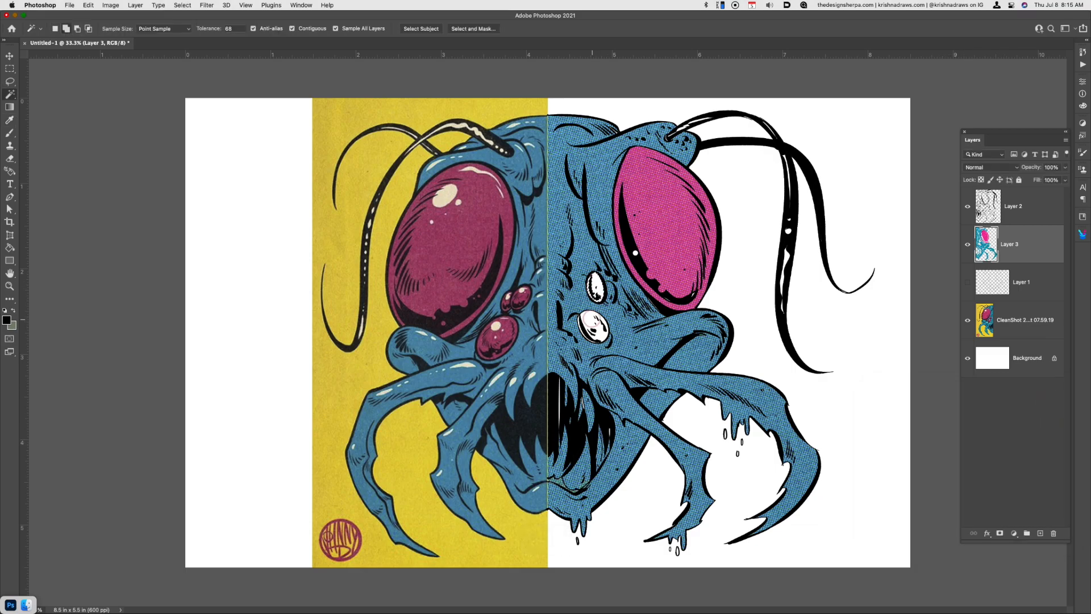
shift+click(579, 325)
key(super+d)
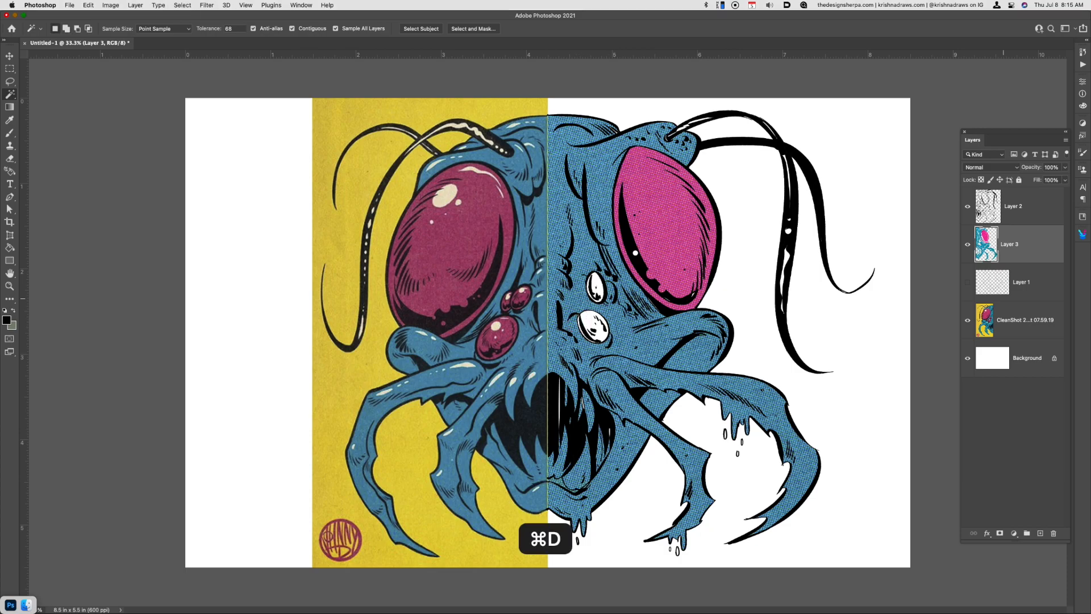
click(1033, 283)
key(super+alt+shift+n)
key(l)
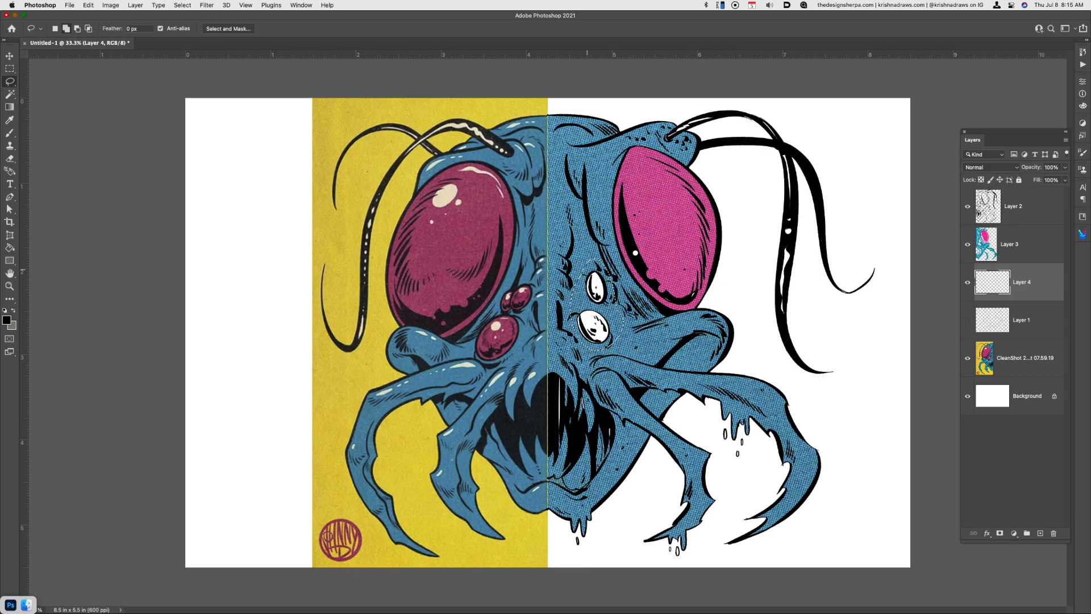
Fill the two selected small eyes with the crimson textured pattern, deselect, and merge their layer with Layer 3
key(shift+F6)
key(Escape)
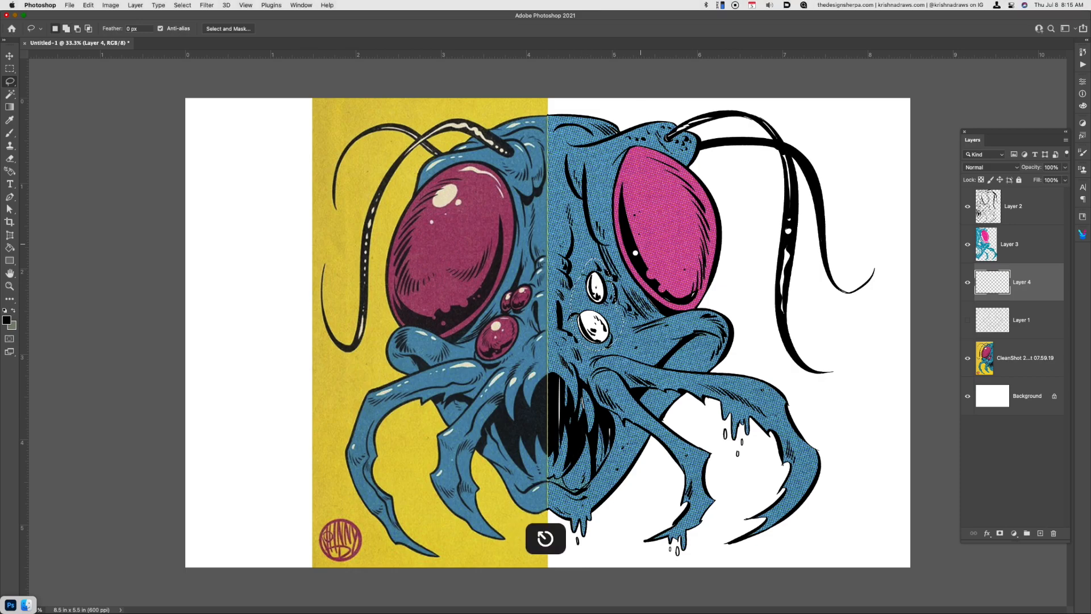
key(shift+F5)
click(519, 255)
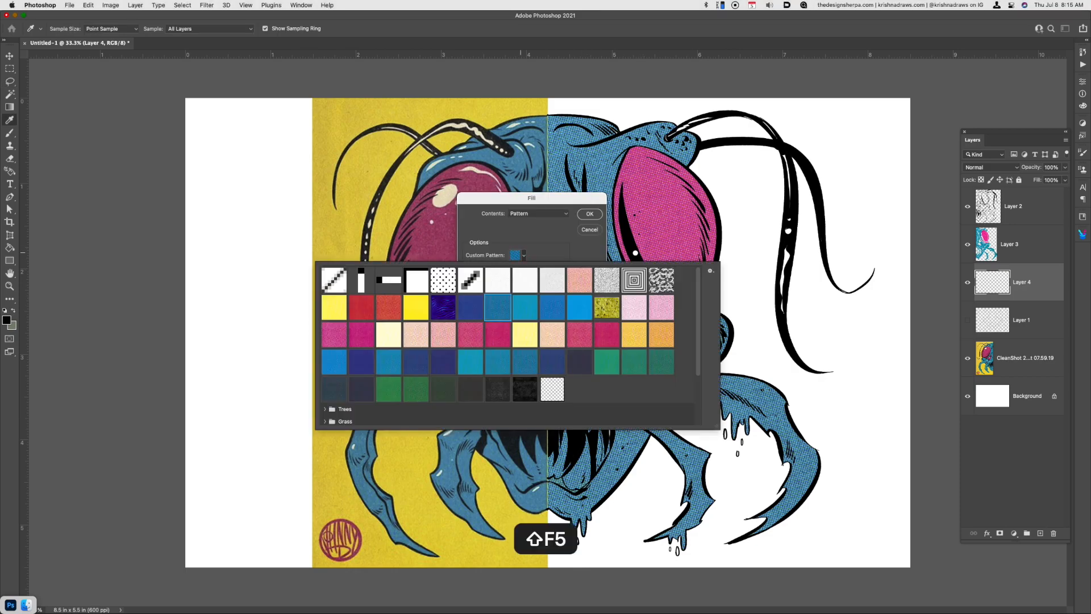
double_click(607, 335)
click(590, 213)
key(super+d)
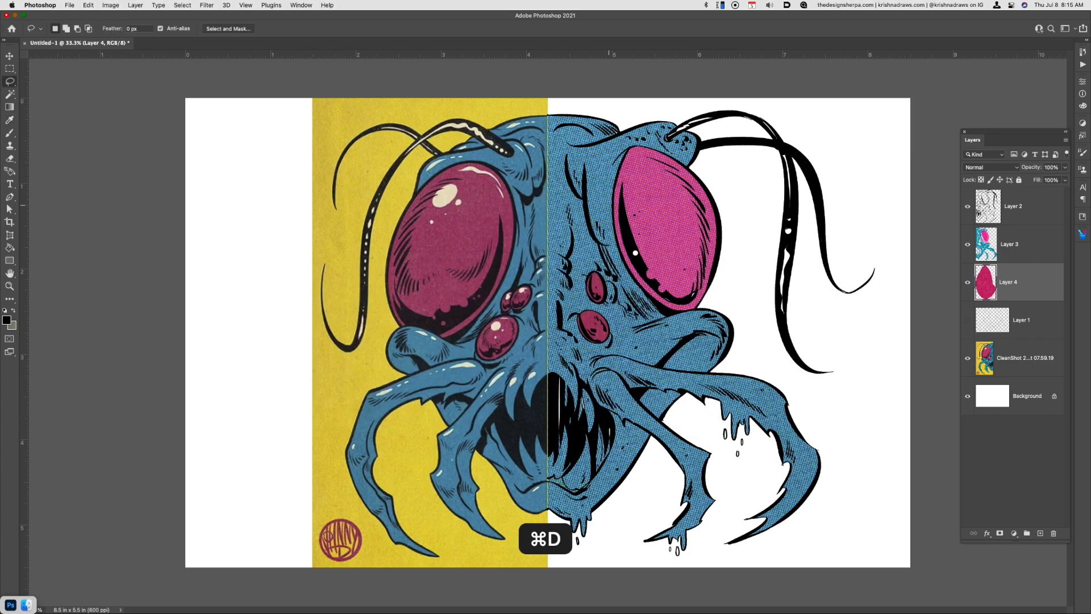
key(super+e)
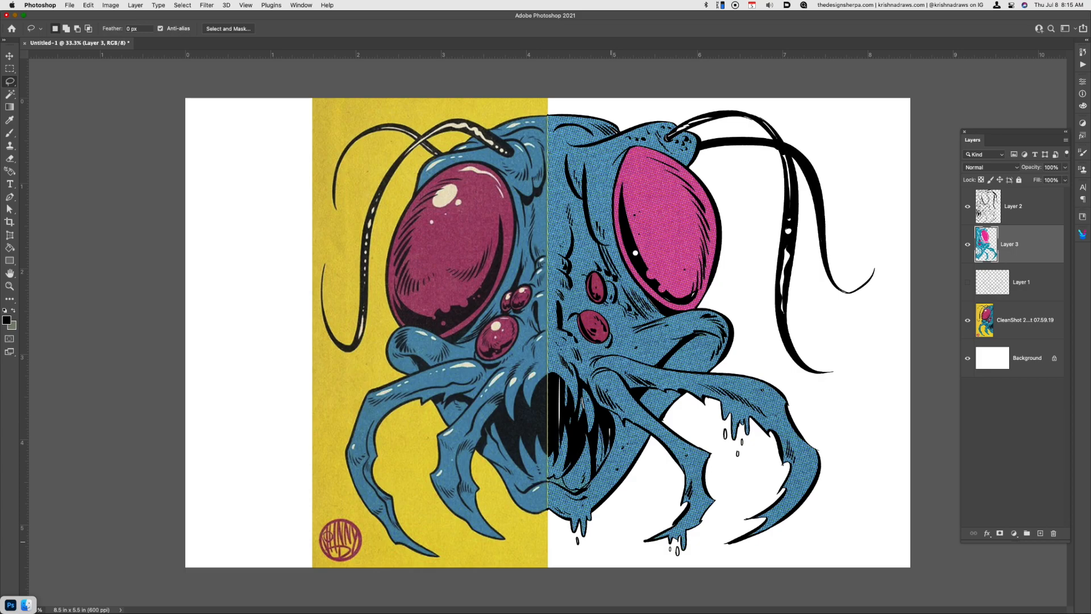
Lasso highlight shapes on the large and small eyes and fill them with white on a new layer above Layer 3
key(shift)
key(super+z)
drag(599, 289, 598, 279)
key(super+alt+shift+n)
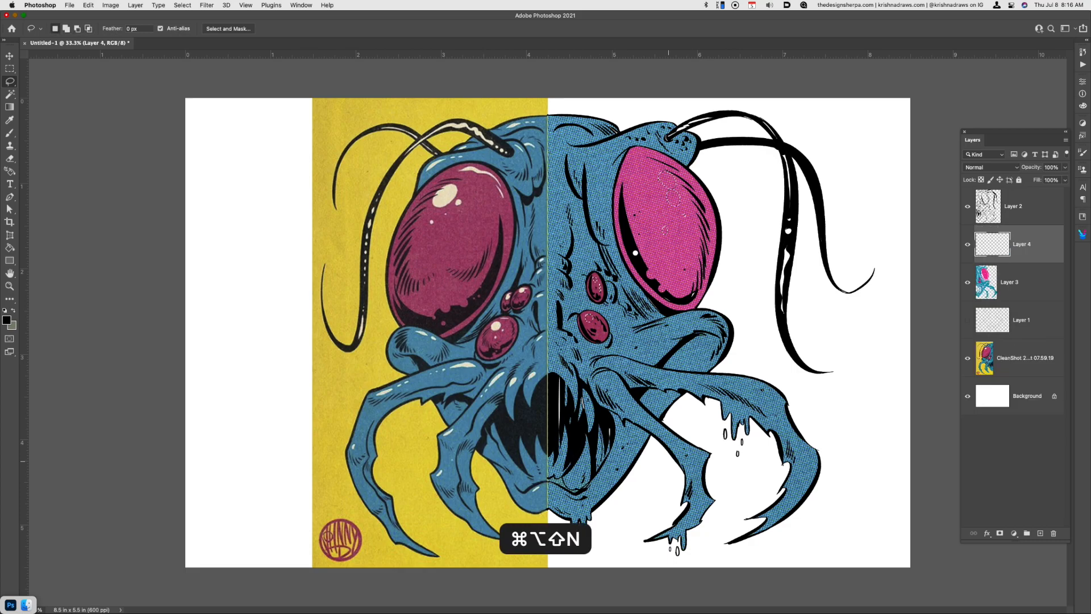
key(x)
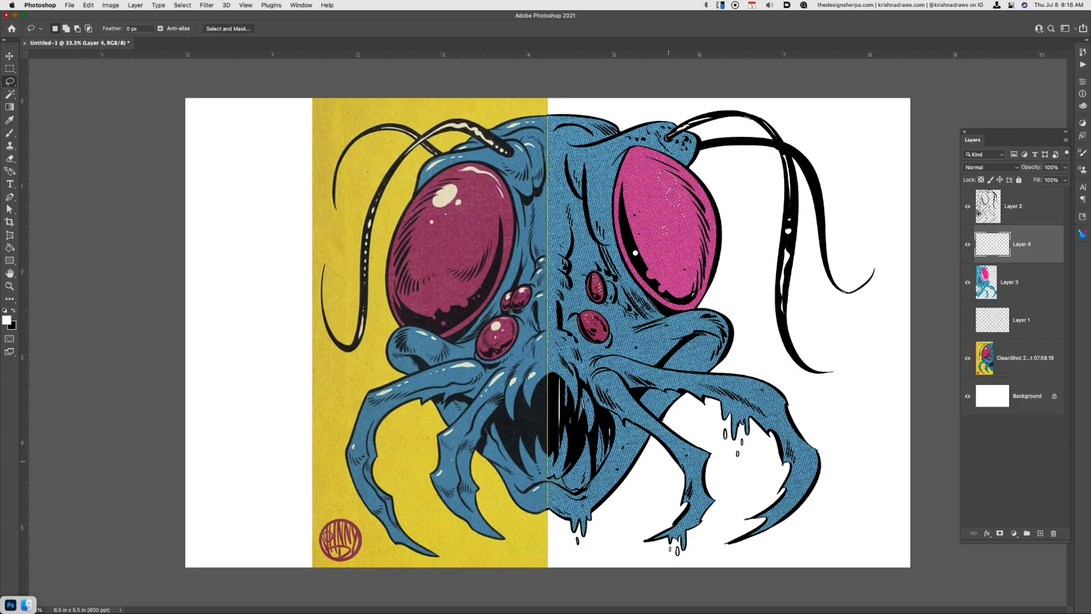
key(alt+BackSpace)
key(super+d)
Add a new layer and brush white highlights on the cheek bulge, the top of the head and the antenna base
key(b)
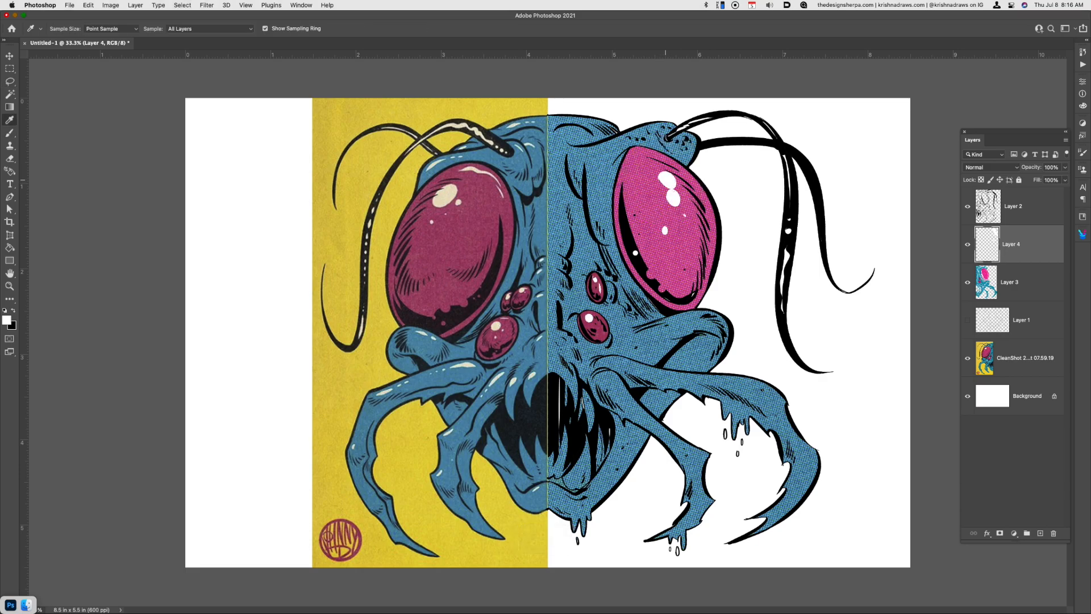
key(super+z)
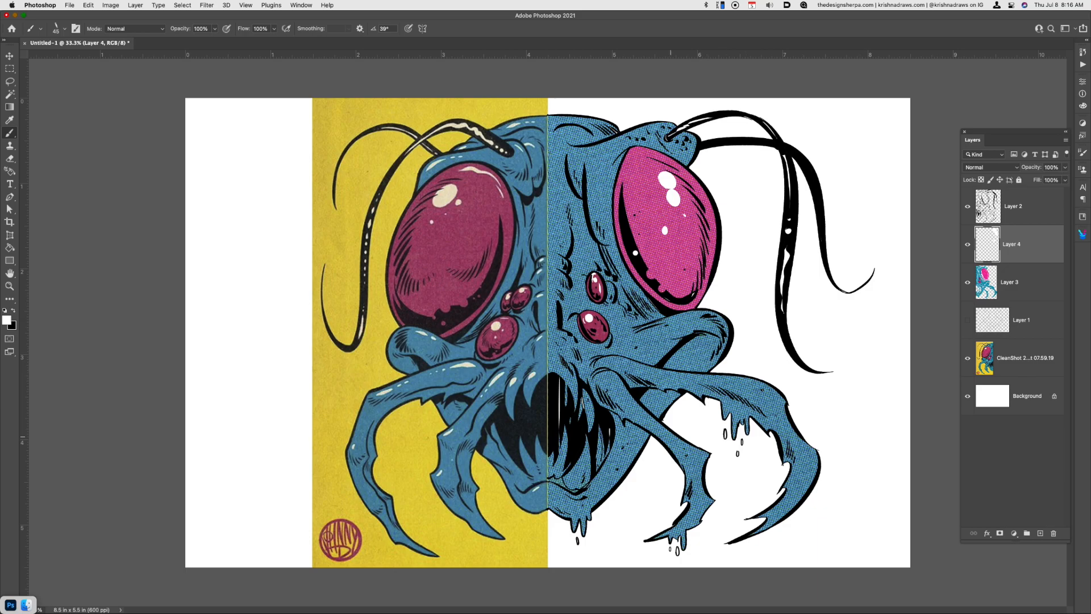
key(super+alt+shift+n)
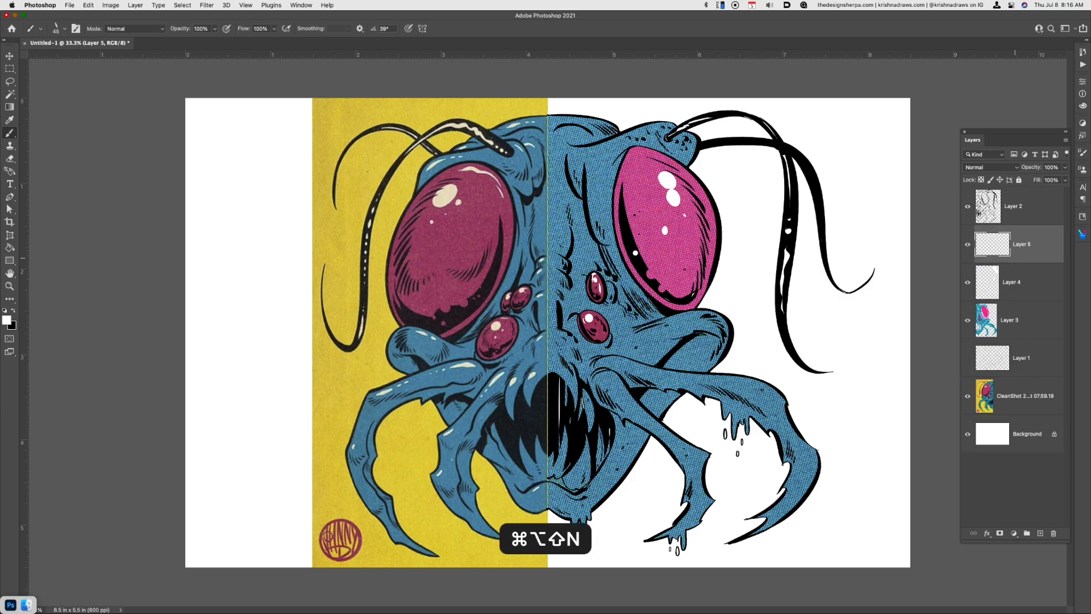
drag(668, 326, 689, 320)
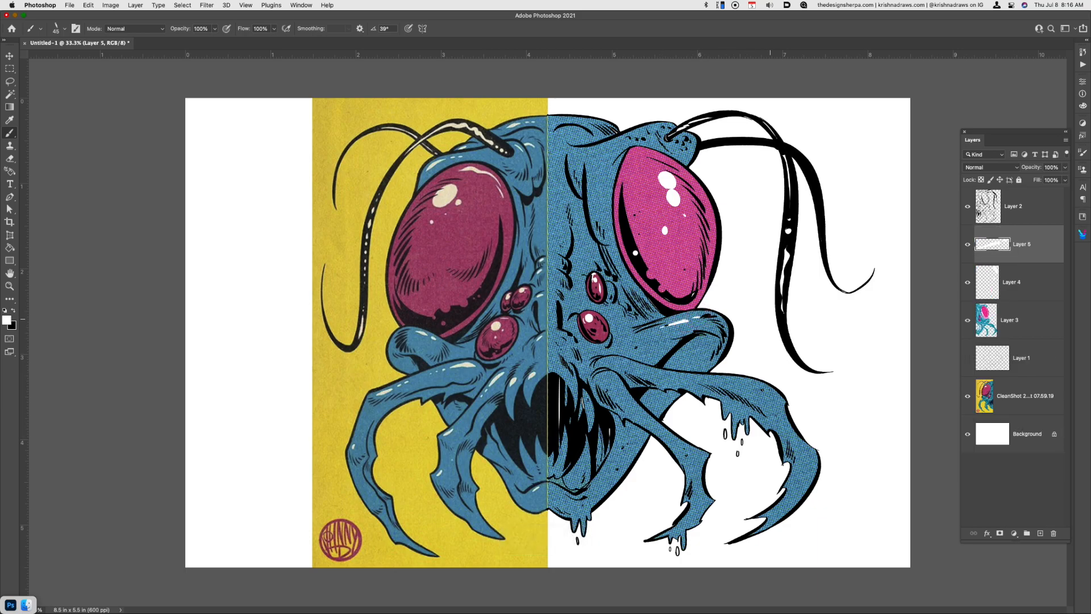
drag(576, 131, 591, 136)
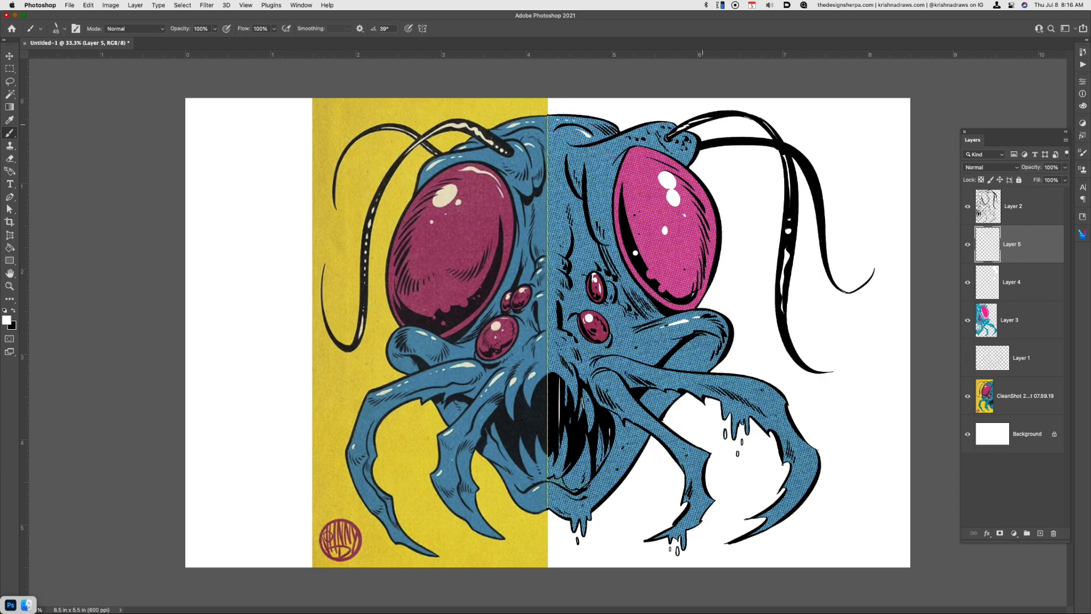
mouse_move(658, 130)
mouse_down()
mouse_move(636, 135)
mouse_move(693, 149)
mouse_up()
Brush white highlights along the large eye's upper edge, on the bumps between the eyes and above the mouth
mouse_move(630, 170)
mouse_down()
mouse_move(650, 155)
mouse_move(679, 176)
mouse_move(637, 157)
mouse_move(684, 173)
mouse_up()
key(super+z)
drag(558, 261, 565, 257)
drag(567, 372, 597, 412)
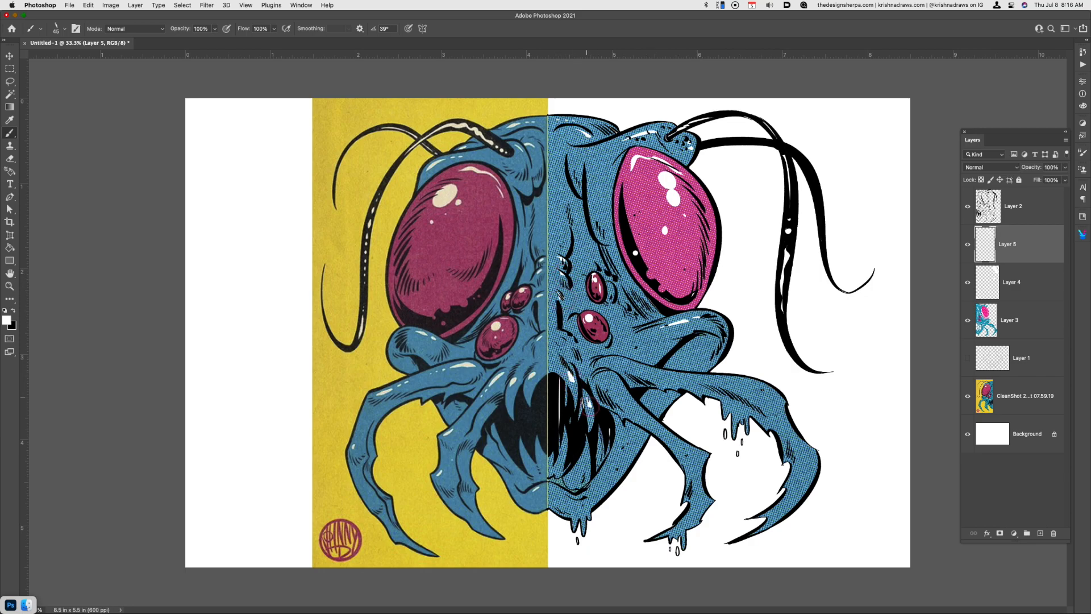
Brush white highlights on the mandibles, the chin and the forehead ridge beside the large eye
drag(602, 374, 626, 395)
drag(609, 357, 635, 365)
drag(753, 384, 785, 407)
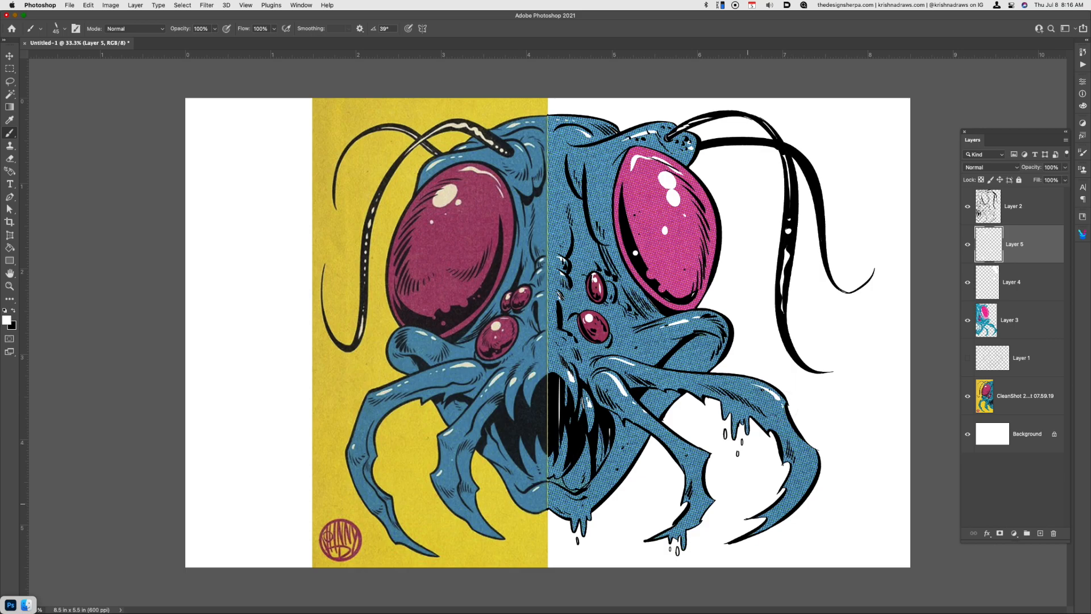
drag(819, 463, 809, 478)
drag(550, 486, 559, 490)
drag(591, 192, 592, 224)
Add a new layer directly above the Background and fill it with the light yellow textured pattern
click(1029, 399)
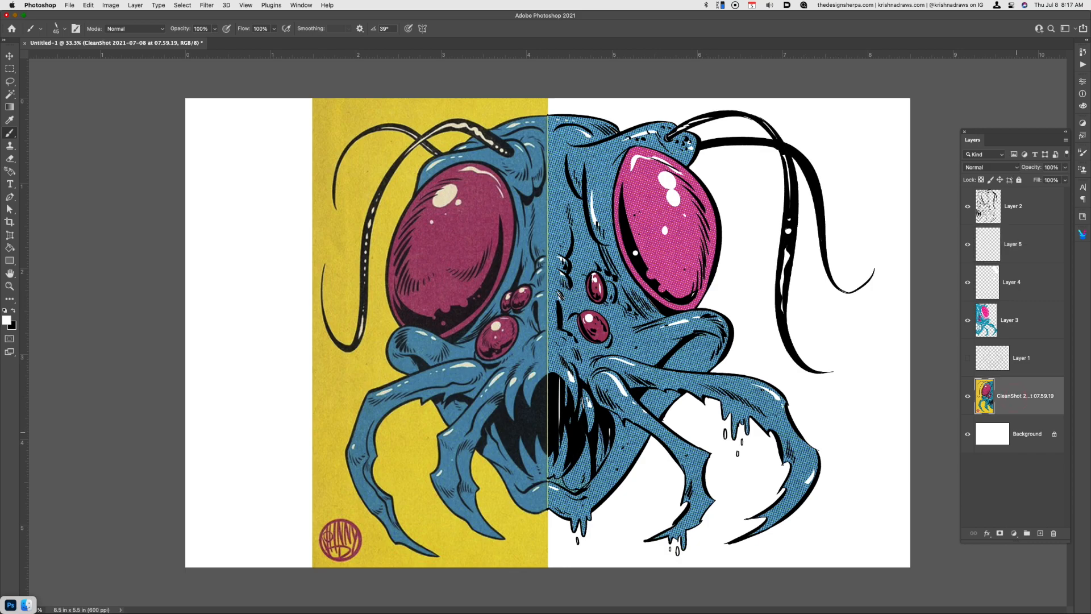
click(1027, 430)
key(super+alt+shift+n)
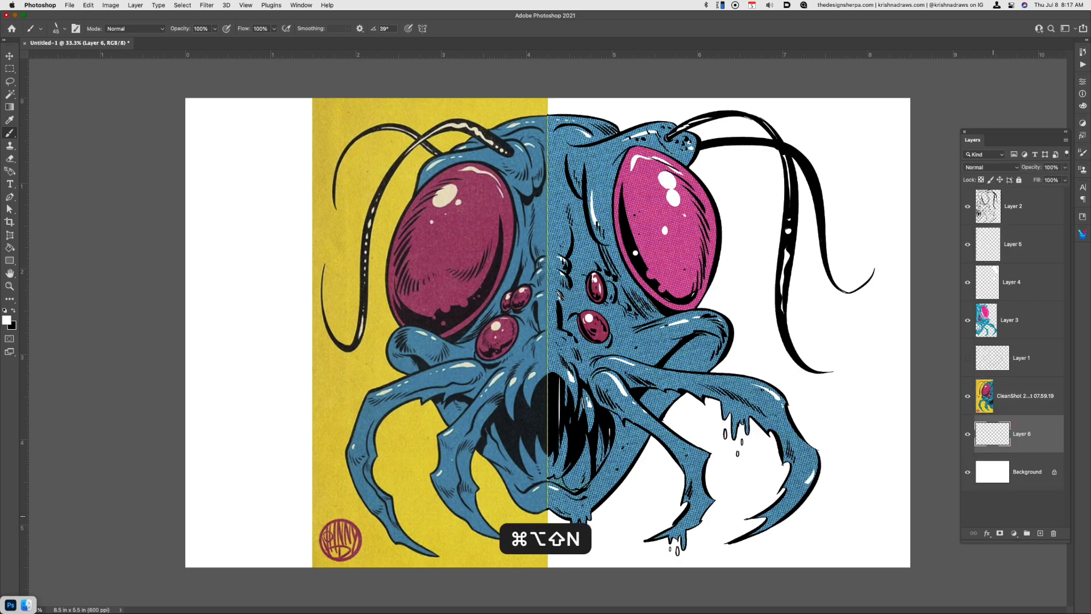
key(shift+F5)
click(523, 255)
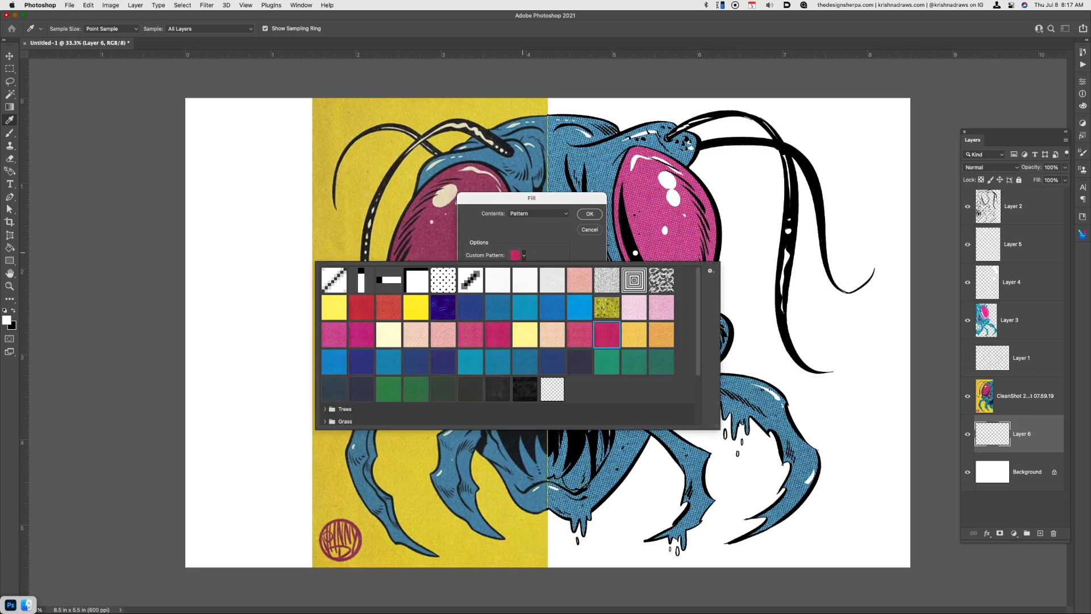
click(334, 308)
click(590, 214)
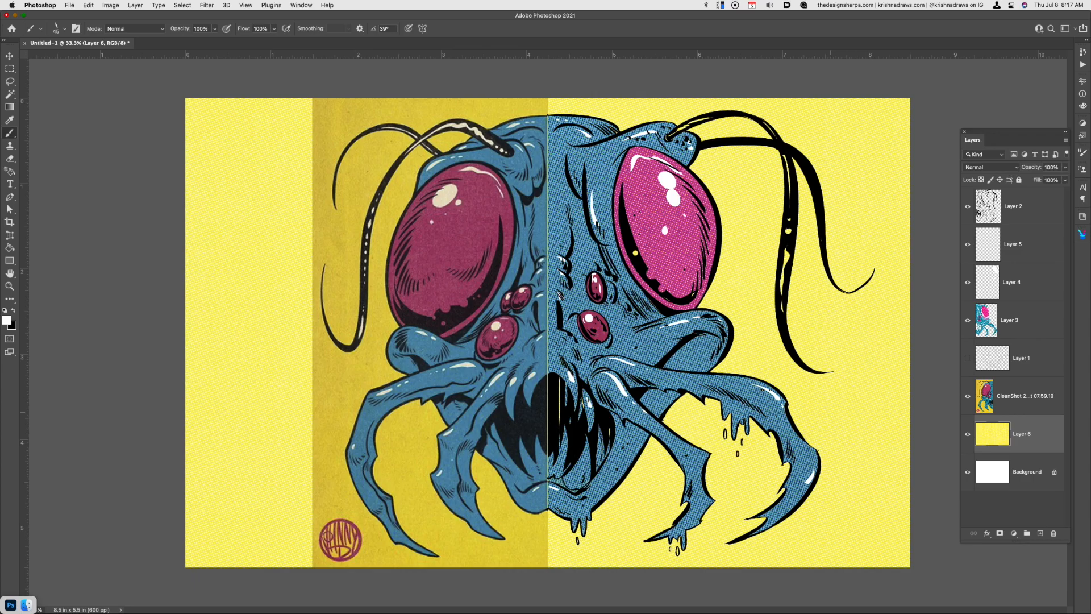
mouse_move(1018, 433)
mouse_down()
mouse_move(1011, 364)
mouse_move(1022, 436)
mouse_up()
key(super+d)
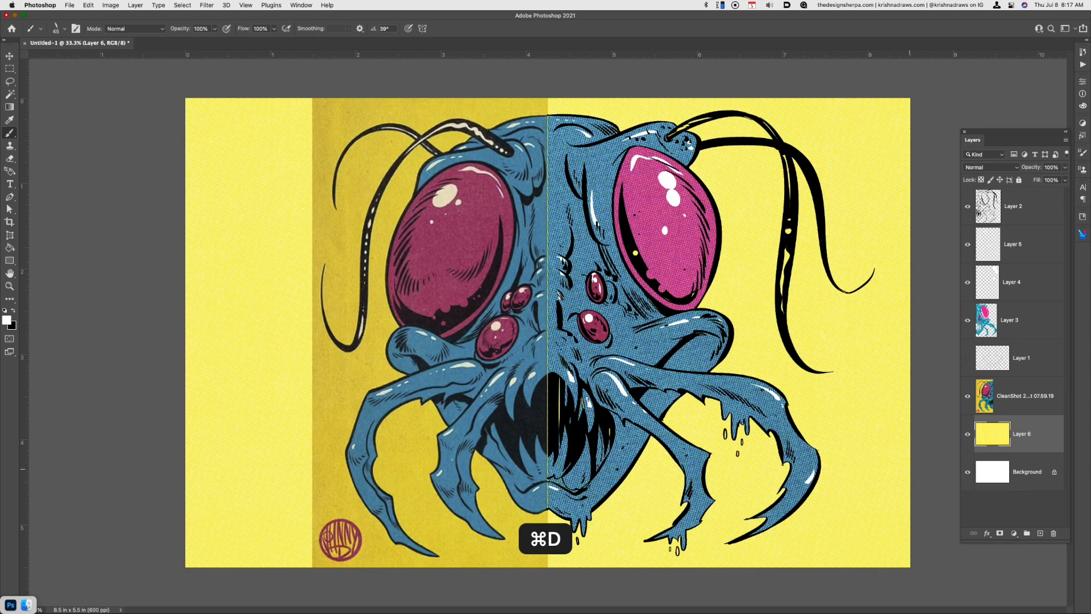
Fill the small yellow gap in the large eye's black shadow with white on Layer 4 and deselect
key(super+minus)
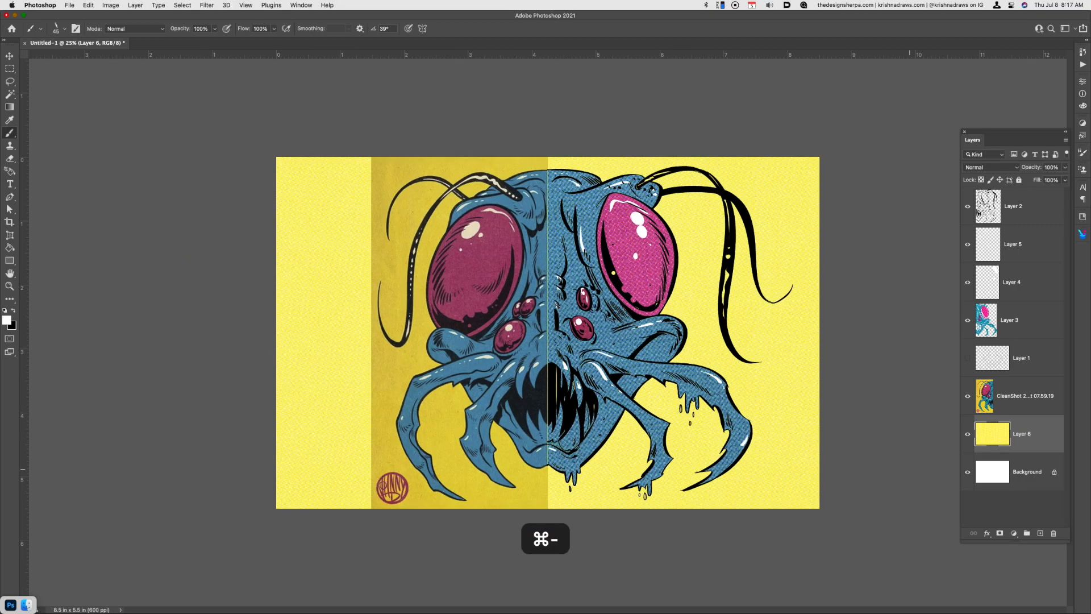
click(1019, 323)
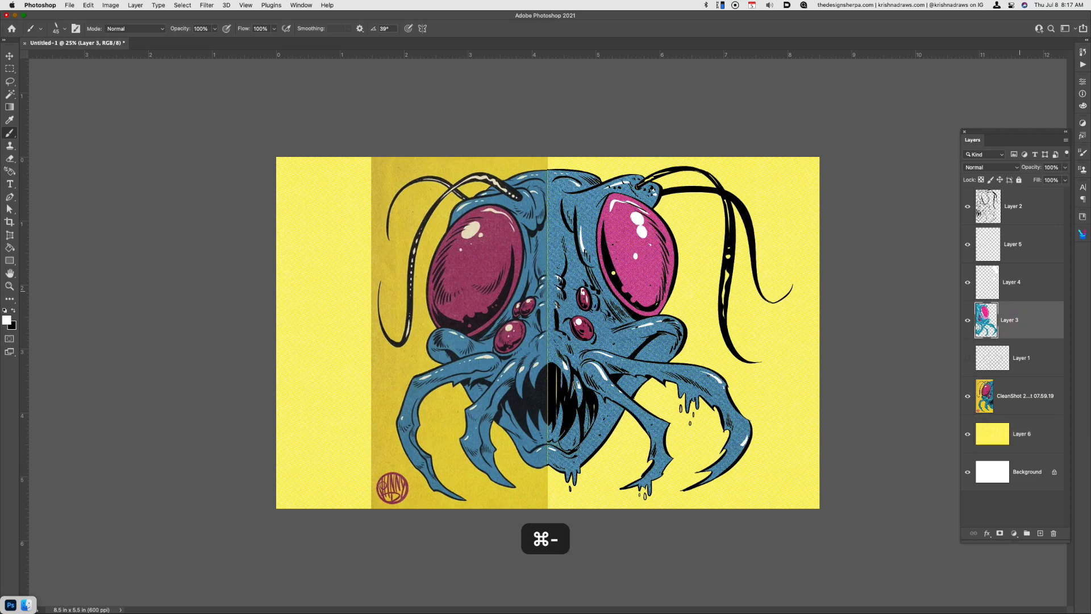
key(w)
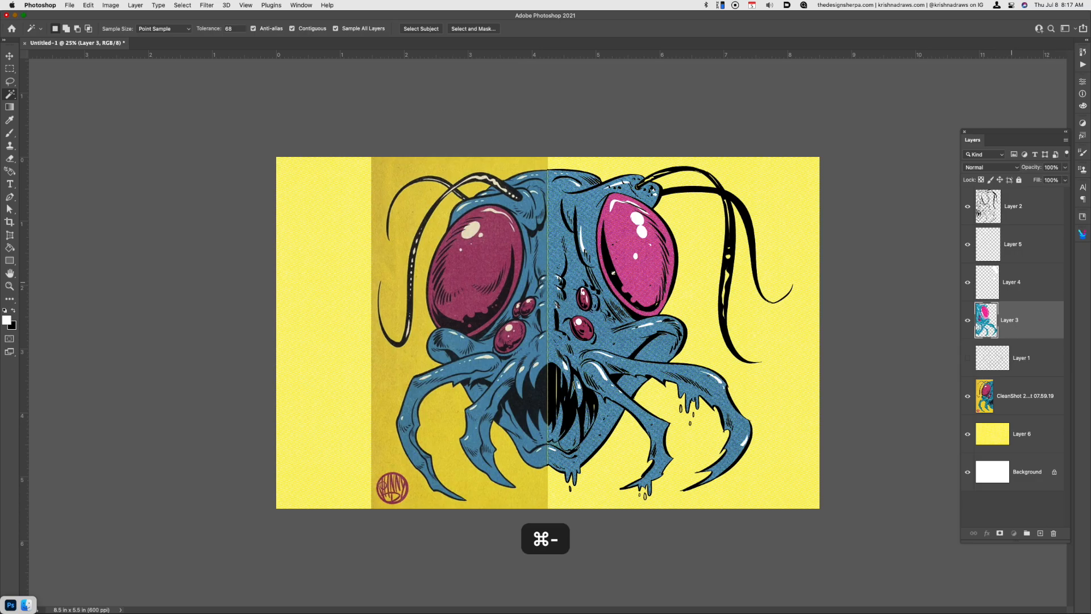
click(1008, 283)
key(b)
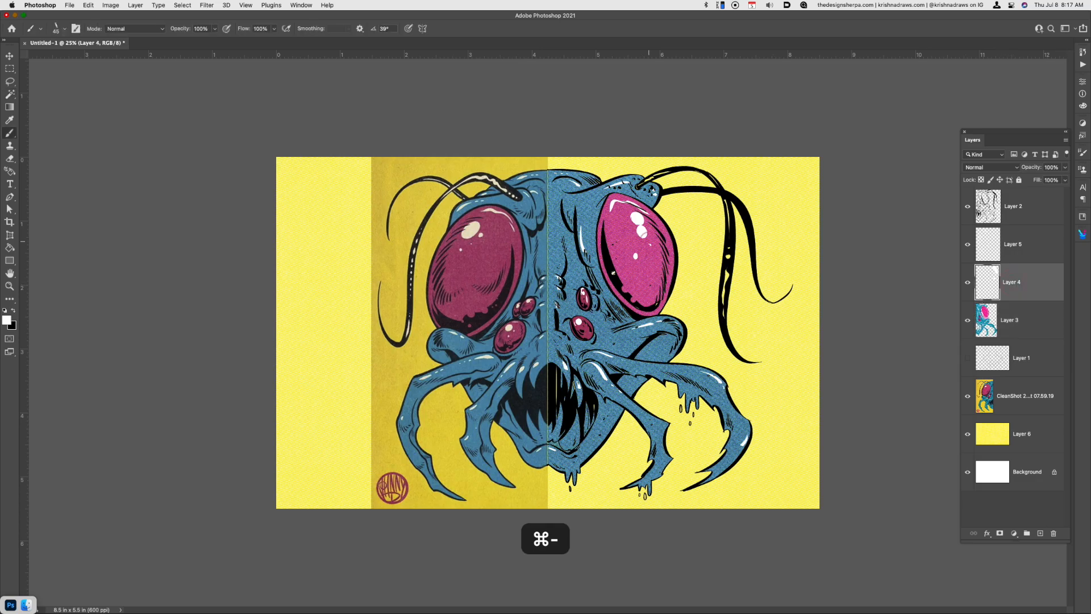
key(alt+BackSpace)
key(super+d)
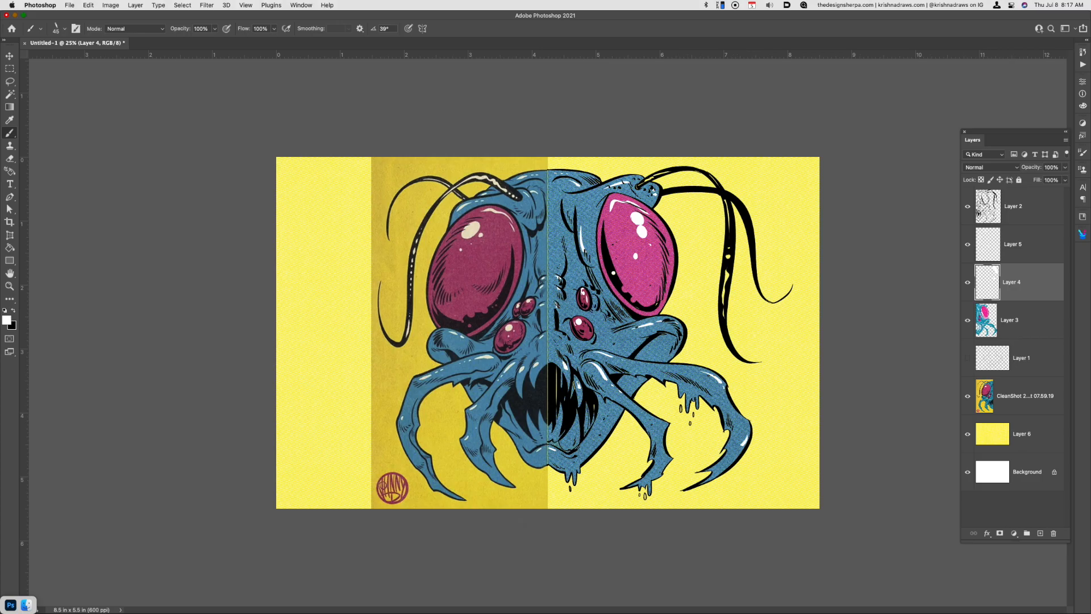
Set the foreground color to the pale pink ffe1e1 and add a new layer above Layer 4
click(7, 320)
click(730, 239)
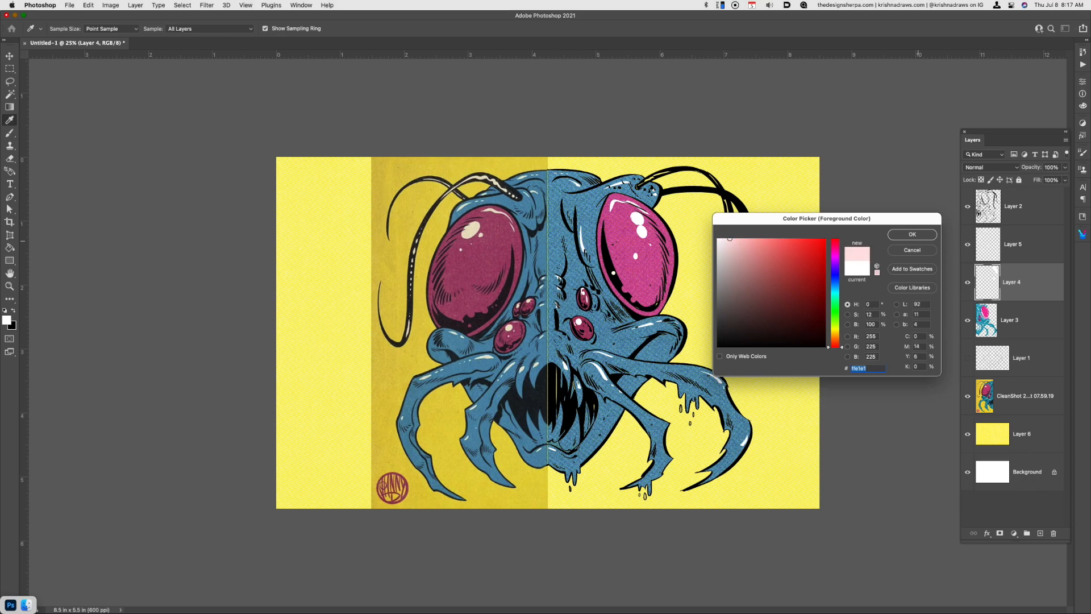
key(Return)
key(b)
key(super+alt+shift+n)
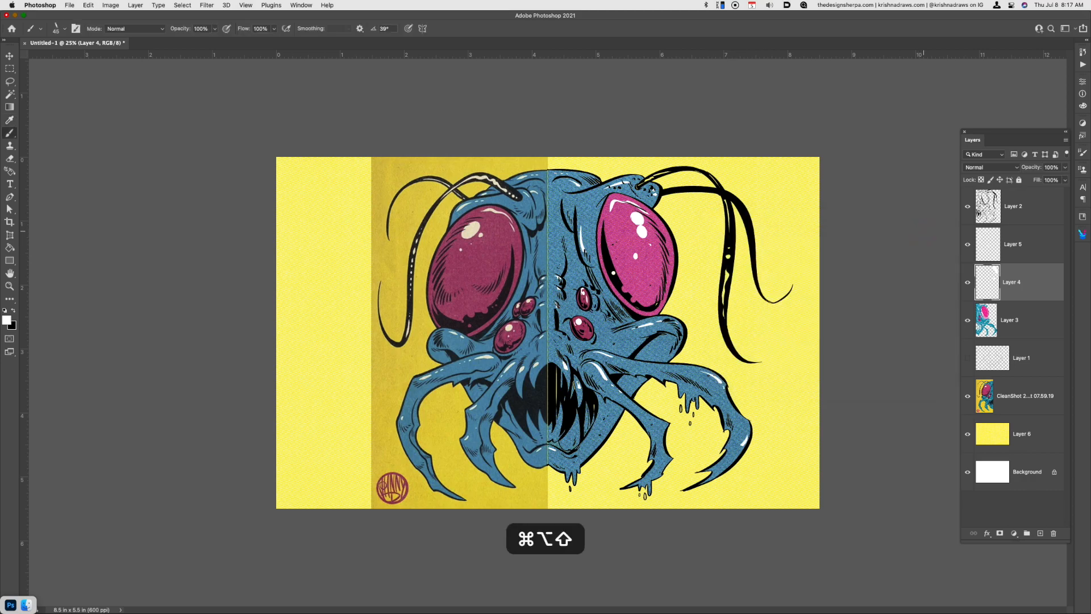
Brush the pale foreground color into the slime drips on the inner mandible tip, the chin and the outer mandible
click(640, 488)
drag(645, 494, 650, 481)
mouse_move(567, 470)
mouse_down()
mouse_move(566, 488)
mouse_move(579, 464)
mouse_up()
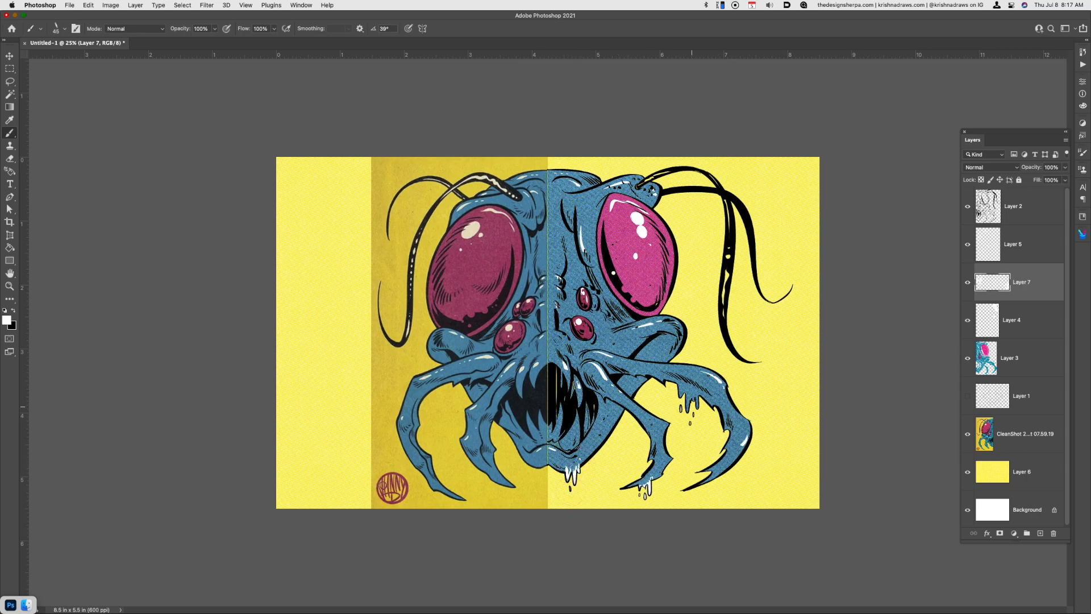
mouse_move(679, 404)
mouse_down()
mouse_move(682, 414)
mouse_move(681, 390)
mouse_move(696, 407)
mouse_move(691, 394)
mouse_up()
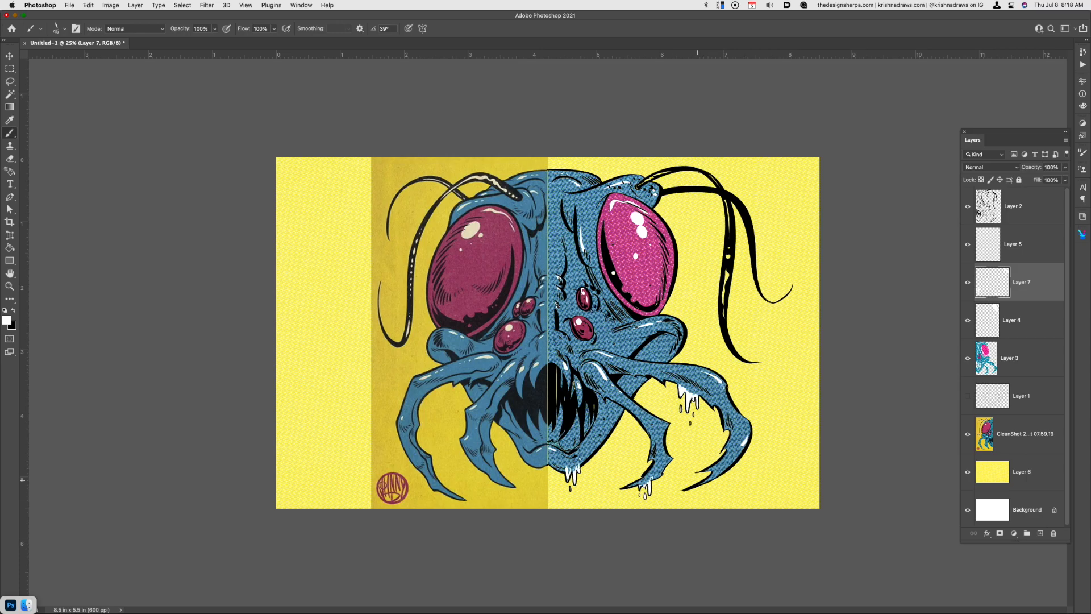
Lock the transparent pixels of Layer 2 and set the foreground color to the medium gray 9f9f9f
click(1025, 209)
key(slash)
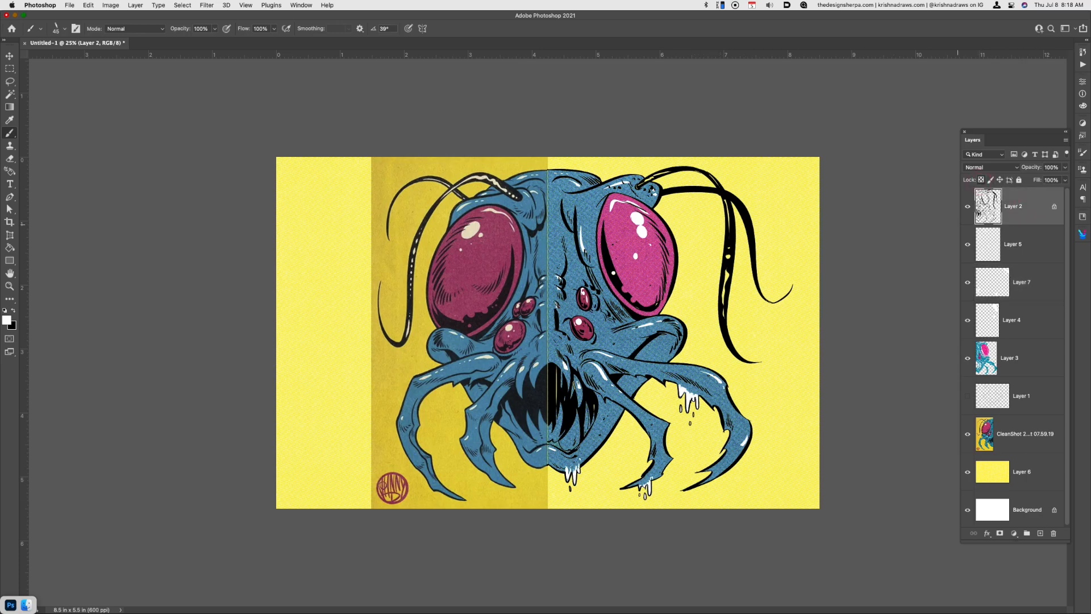
click(6, 320)
drag(729, 271, 680, 278)
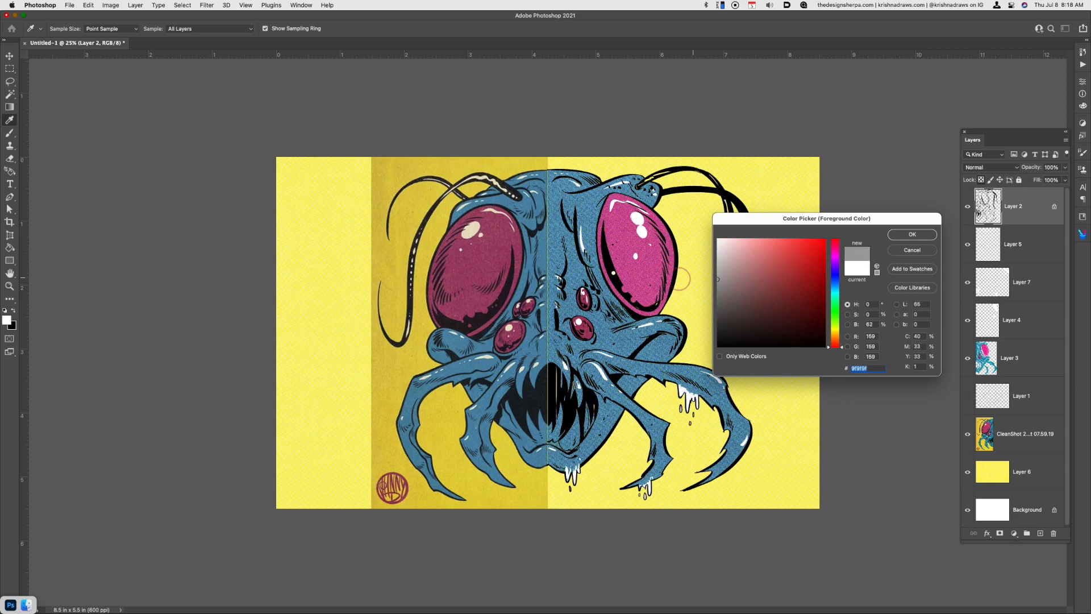
click(919, 231)
Brush gray over the black outlines of the slime drips on the outer mandible, the inner mandible tip and the chin
mouse_move(679, 397)
mouse_down()
mouse_move(681, 409)
mouse_move(695, 402)
mouse_move(689, 395)
mouse_move(691, 433)
mouse_up()
mouse_move(648, 488)
mouse_down()
mouse_move(635, 487)
mouse_move(651, 487)
mouse_up()
mouse_move(568, 483)
mouse_down()
mouse_move(582, 470)
mouse_move(565, 477)
mouse_move(572, 494)
mouse_up()
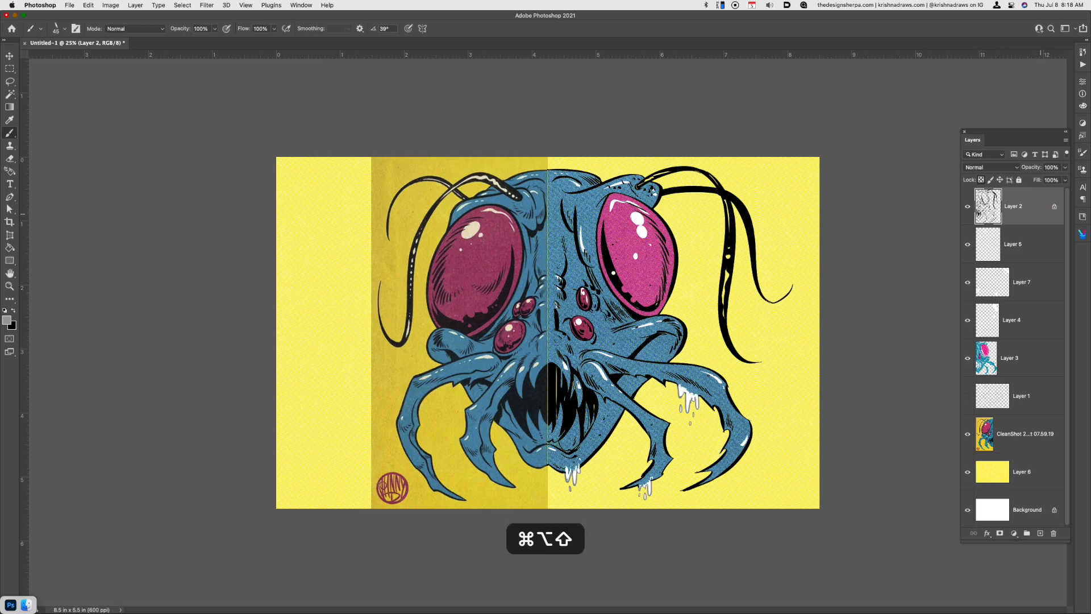
Add a new layer above Layer 2 and switch to GraphicConverter 11 to find a paper texture
key(super+alt+shift+n)
key(super+space)
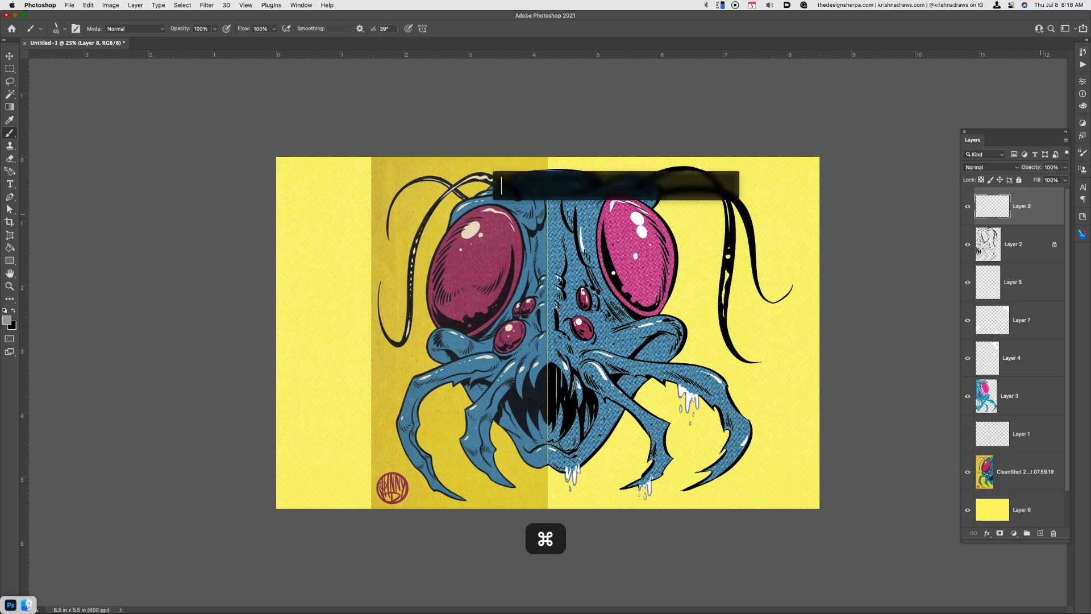
text(gra)
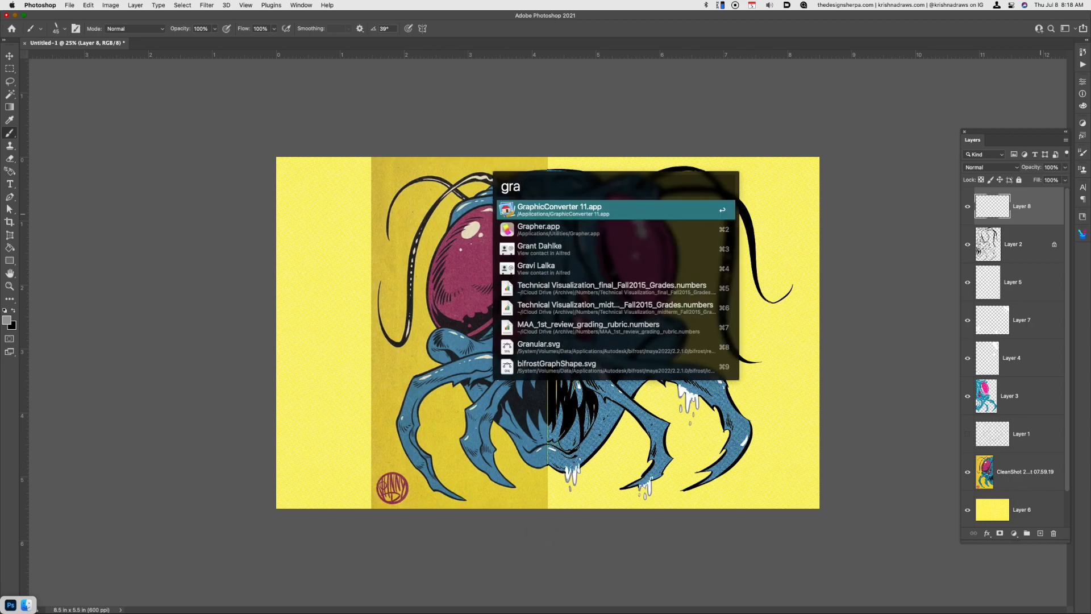
key(Return)
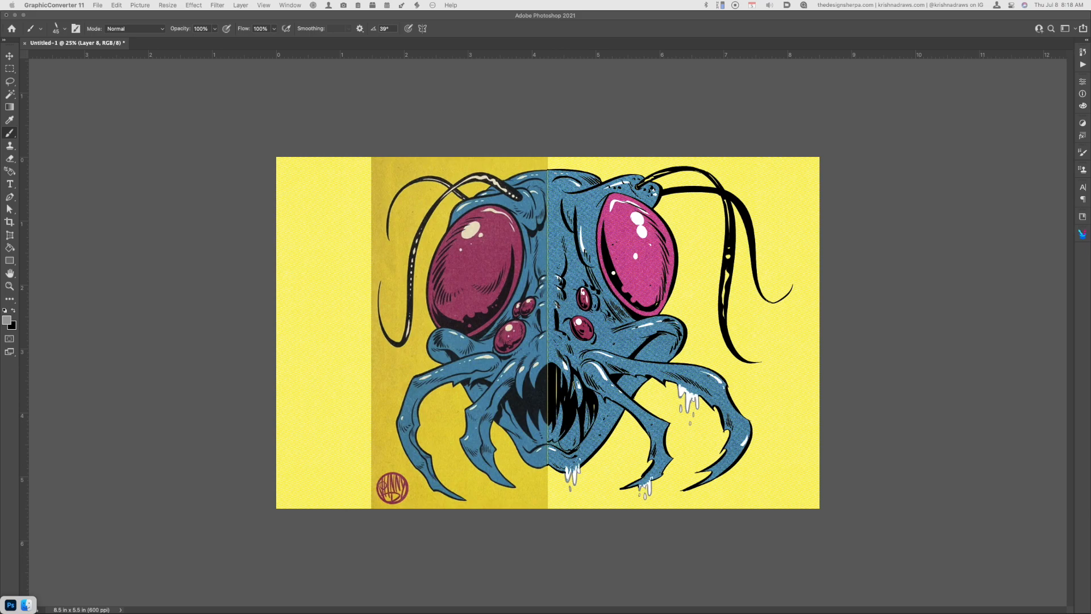
Place the 06 Extra Course Newsprint texture over the right half of the artwork and set its blend mode to Multiply
drag(829, 0, 759, 357)
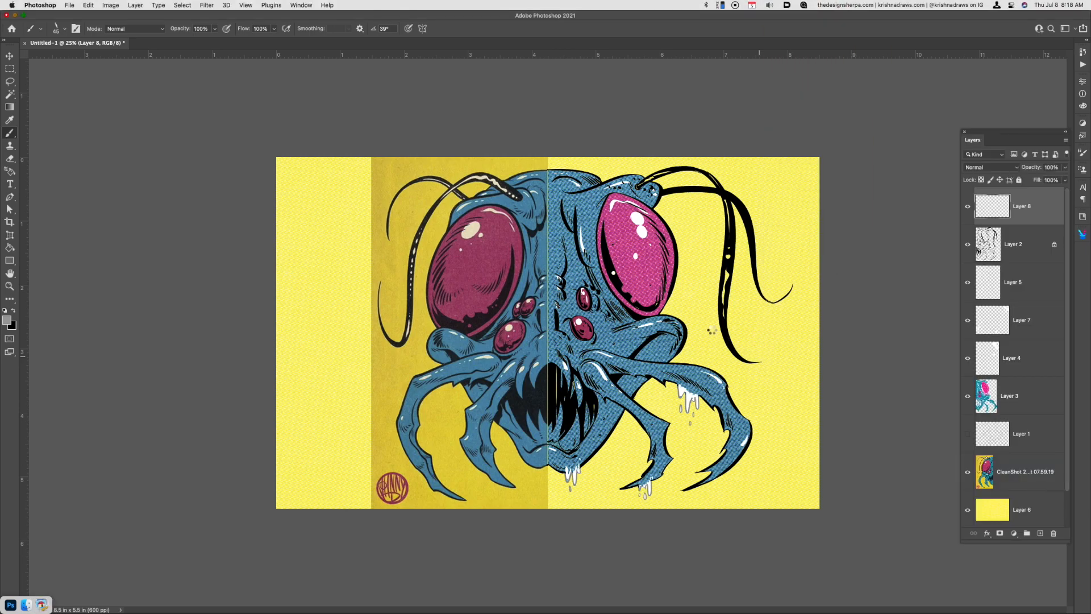
drag(546, 343, 659, 329)
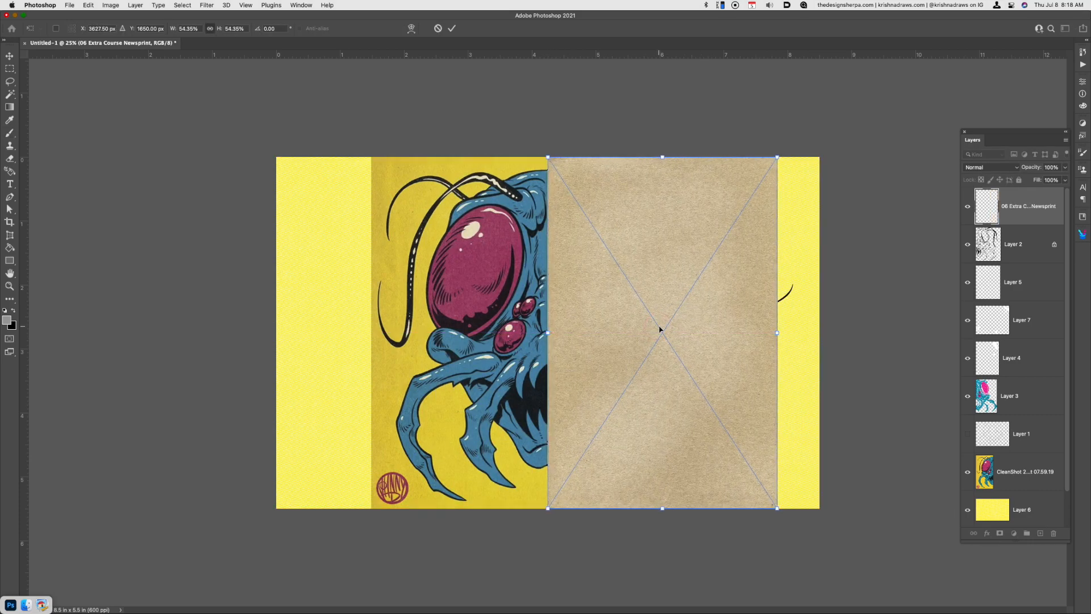
key(Return)
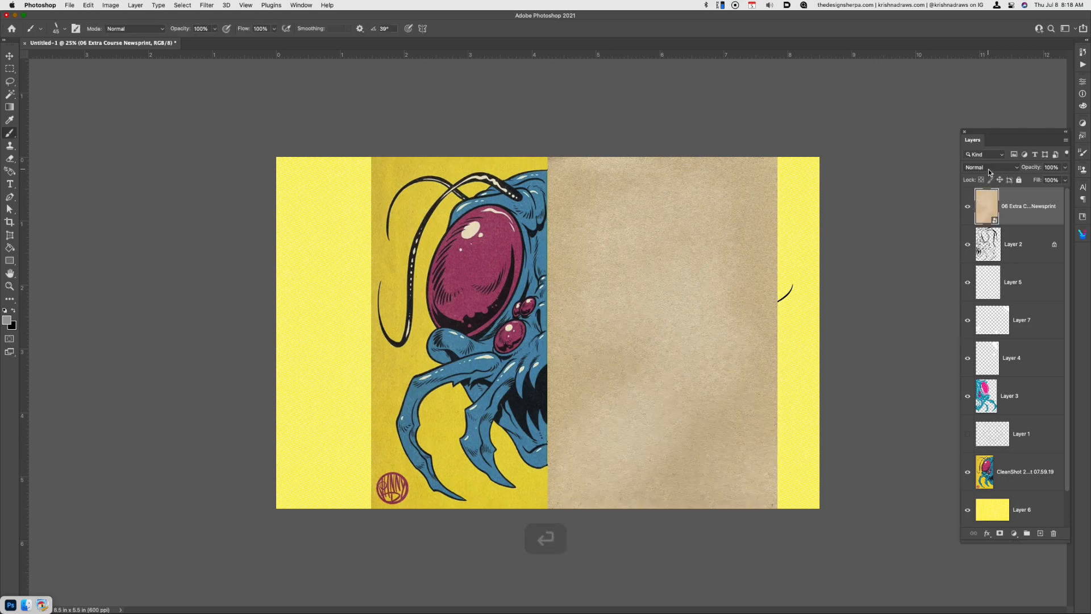
click(989, 169)
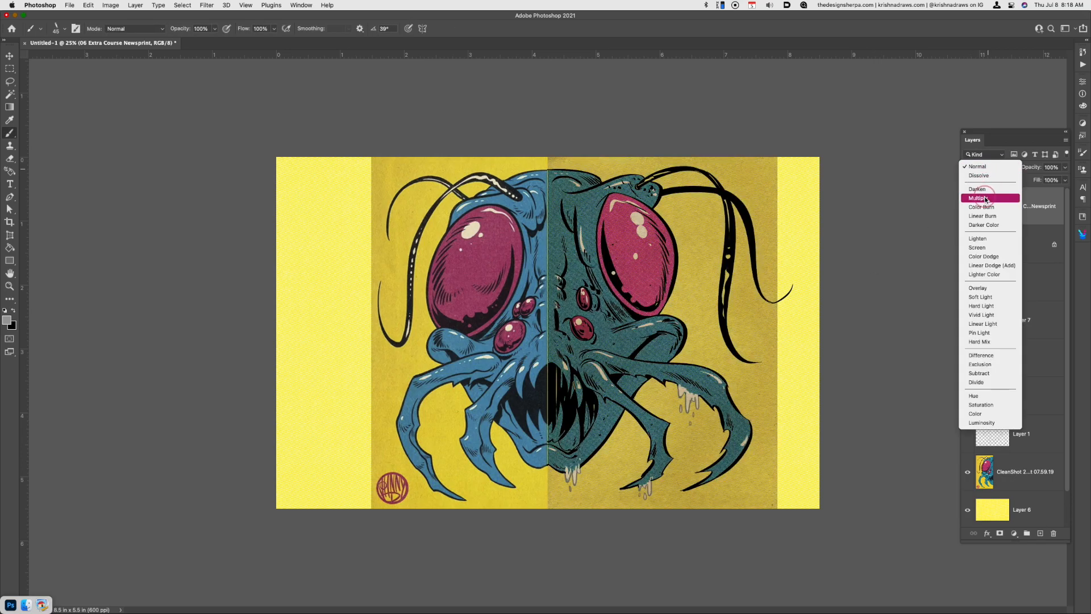
click(985, 198)
Adjust the newsprint texture's Hue/Saturation to hue +2, saturation +63 and lightness +20
key(super+u)
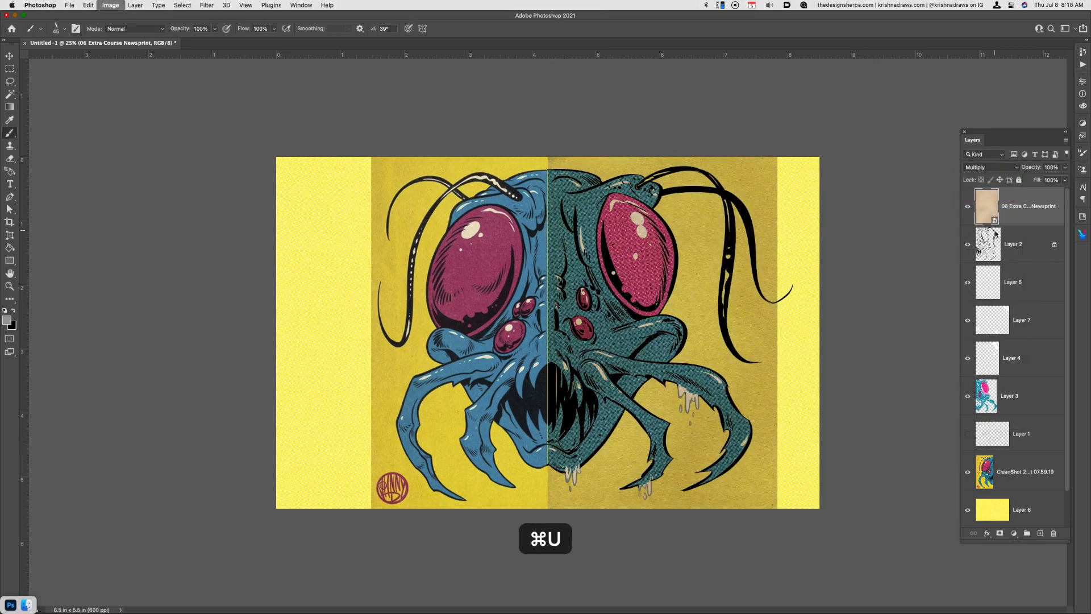
drag(569, 159, 882, 377)
mouse_move(838, 436)
mouse_down()
mouse_move(851, 436)
mouse_move(842, 458)
mouse_move(840, 438)
mouse_up()
drag(838, 478, 840, 438)
click(837, 437)
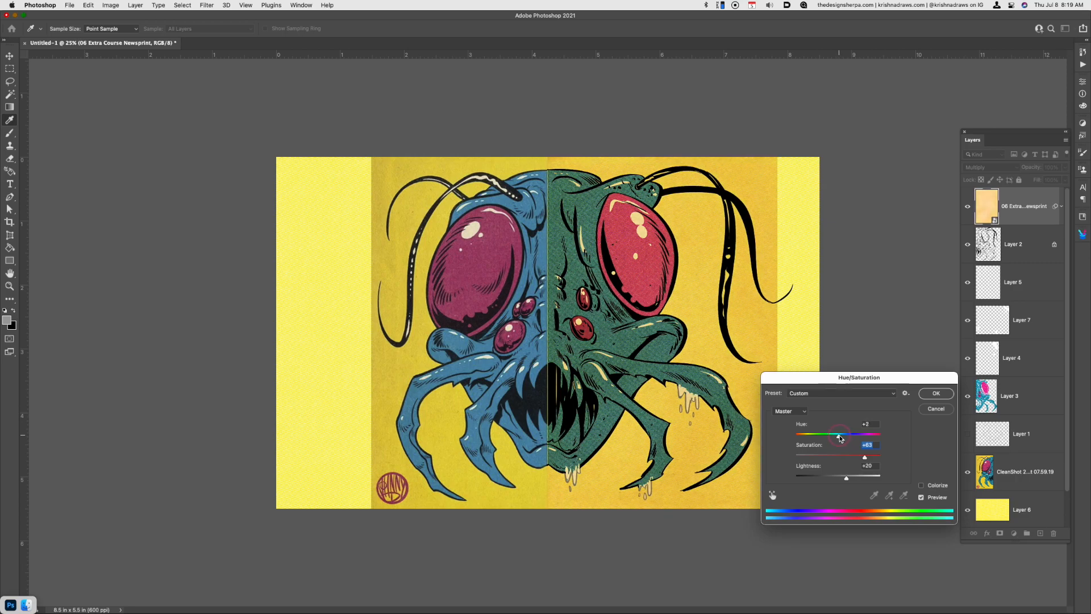
click(935, 393)
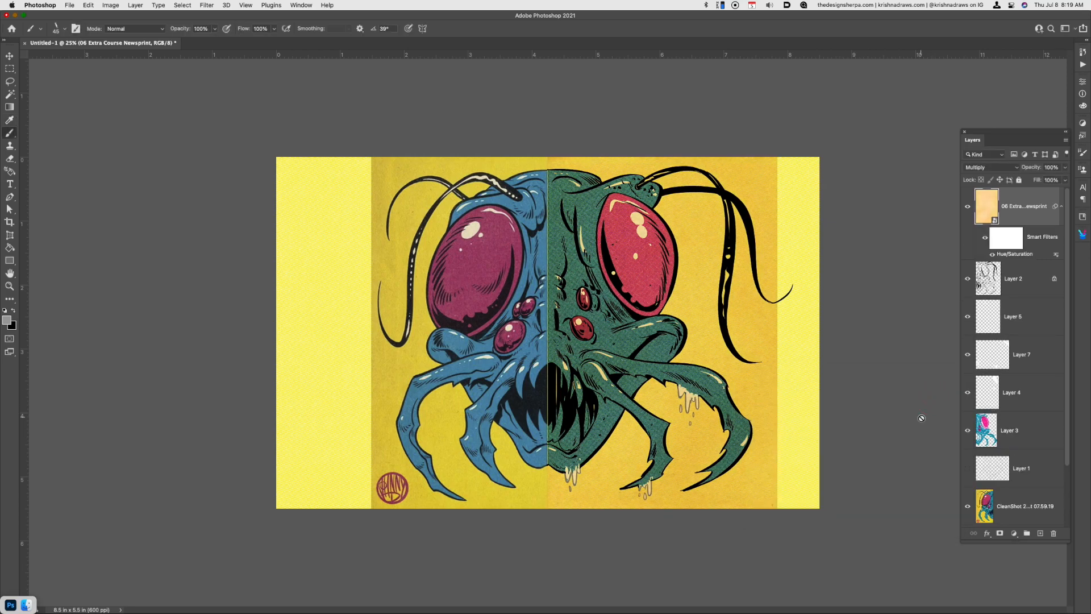
Load the outline of Layer 3's color fills as a selection and copy that part of the newsprint to a new layer
key(super)
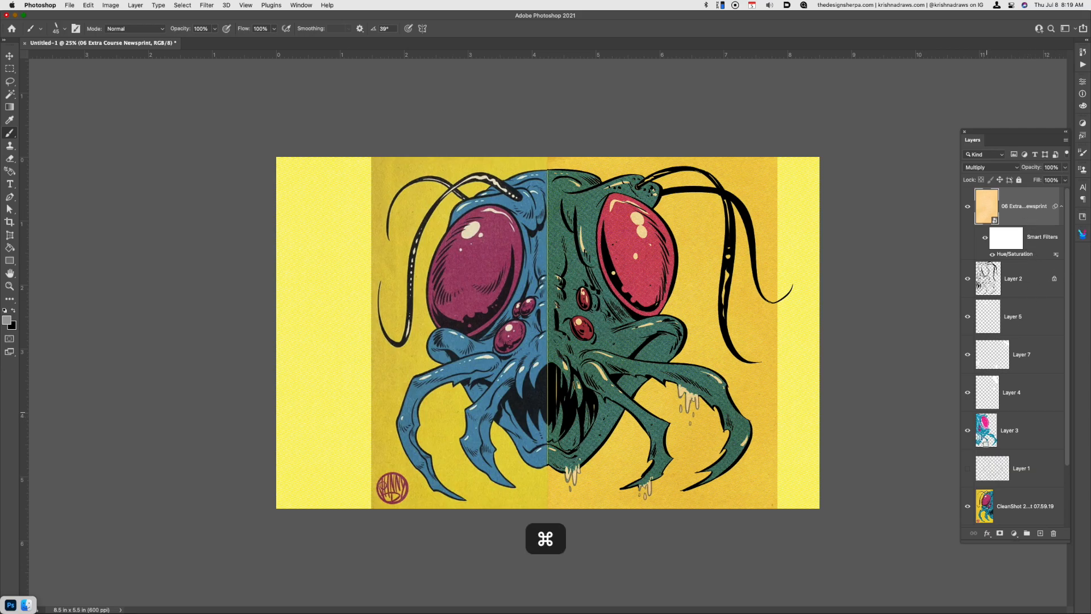
super+click(985, 434)
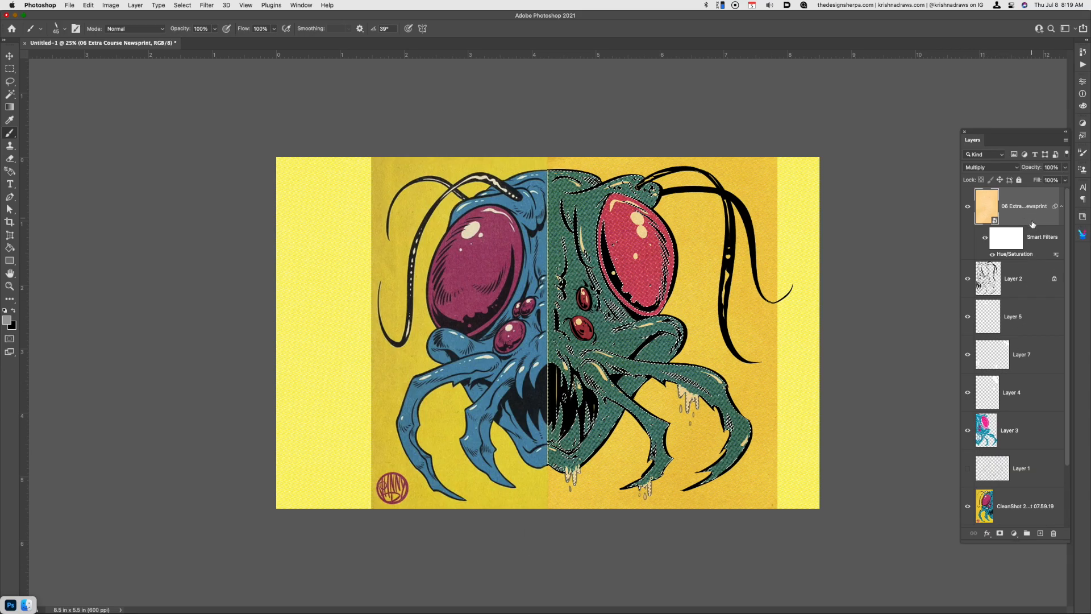
key(super)
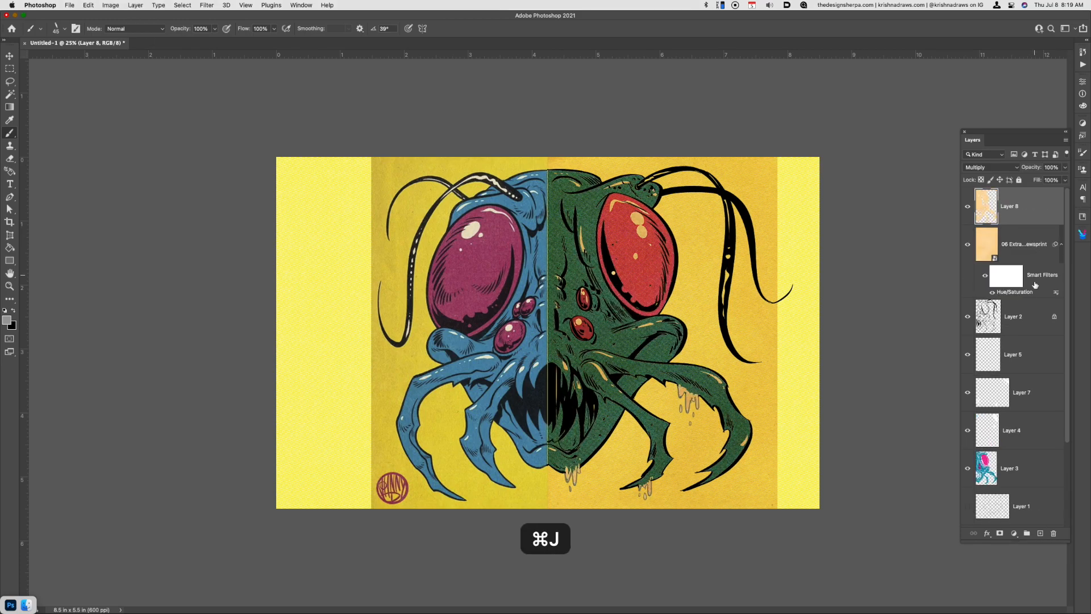
key(super+u)
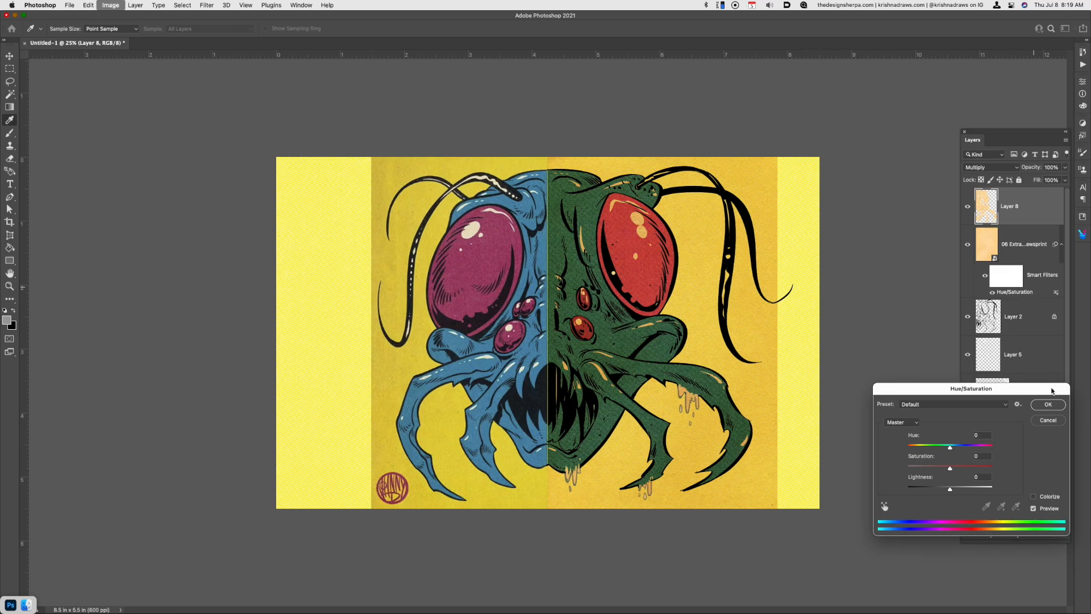
click(1051, 406)
click(985, 169)
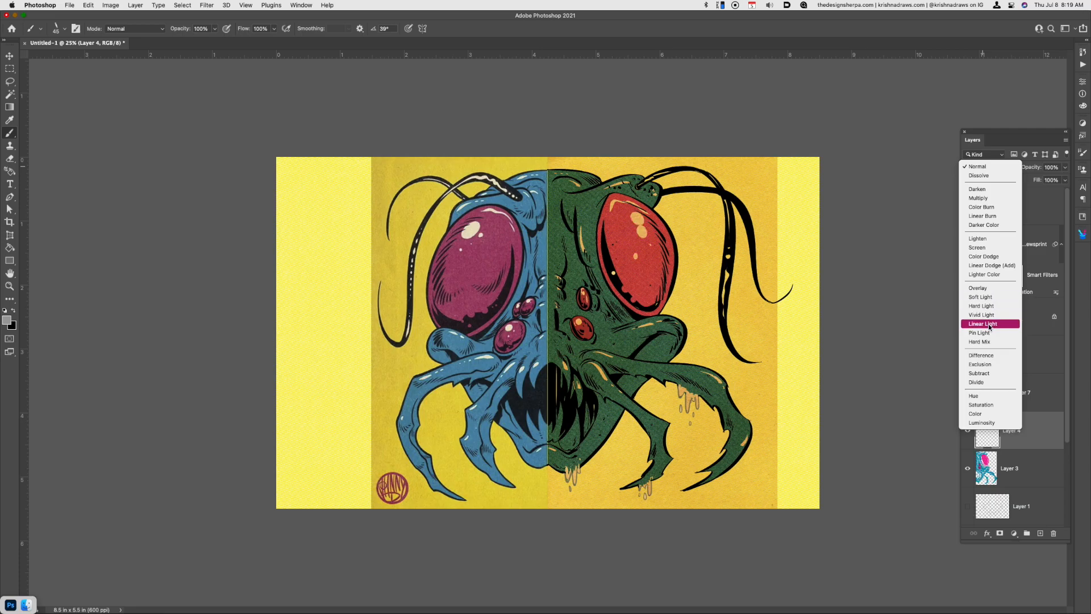
click(935, 326)
Set the blend mode of Layer 8, the newsprint copy over the head, to Divide
click(1020, 215)
click(992, 167)
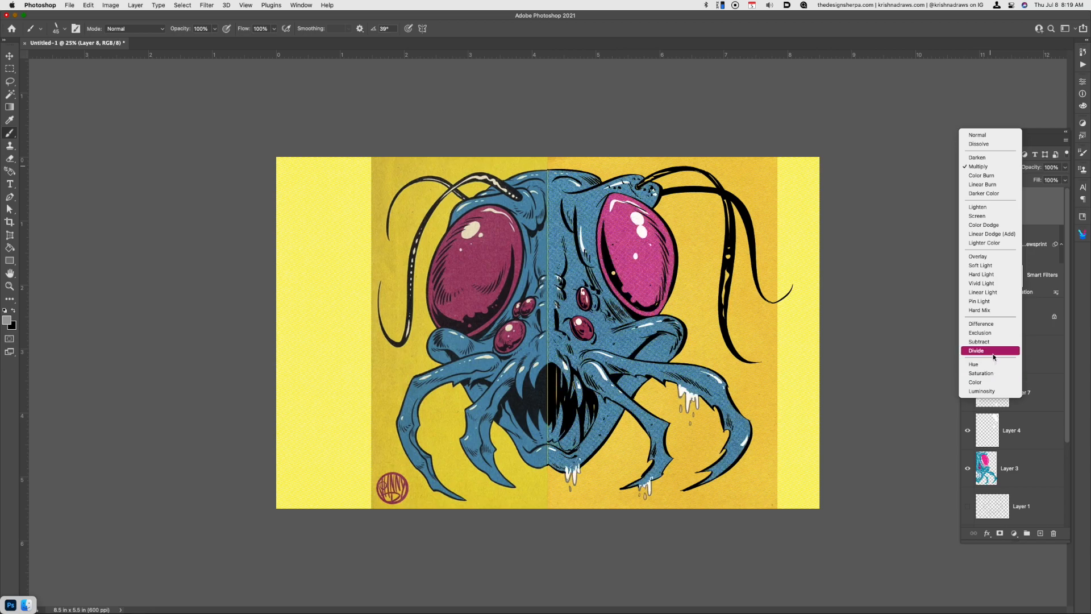
click(994, 354)
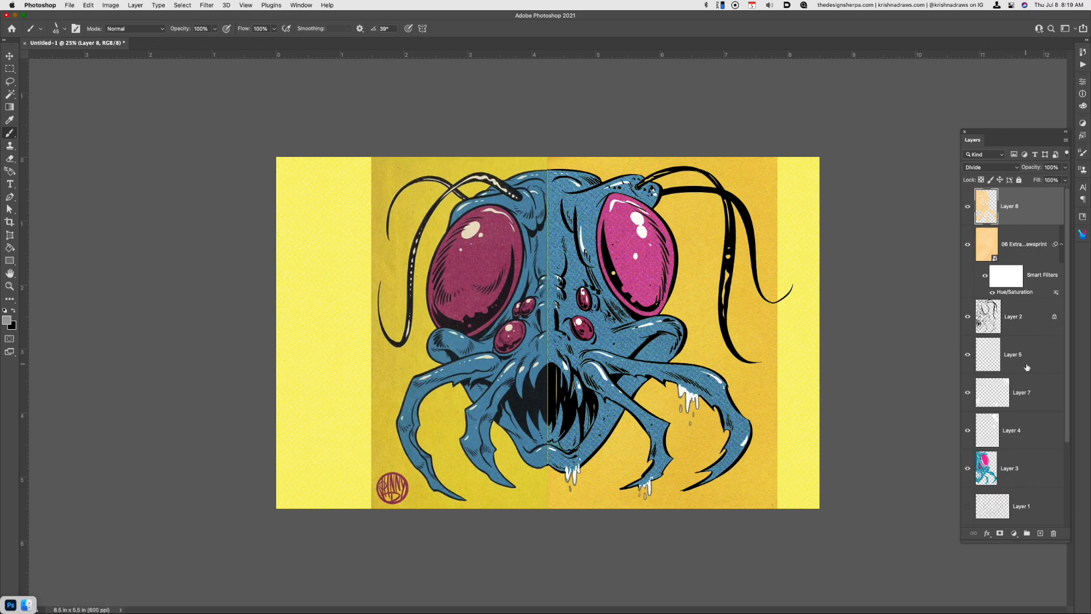
Try to cut a lassoed area around the right antennae's base from Layer 8
key(l)
mouse_move(646, 189)
mouse_down()
mouse_move(644, 177)
mouse_move(654, 186)
mouse_move(636, 191)
mouse_up()
key(super+x)
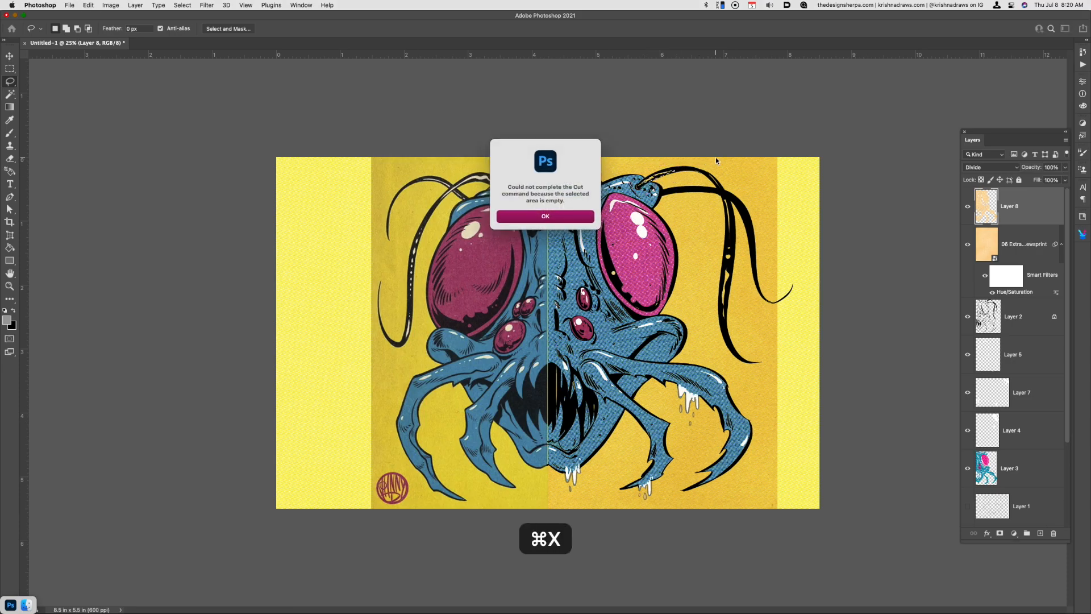
key(Escape)
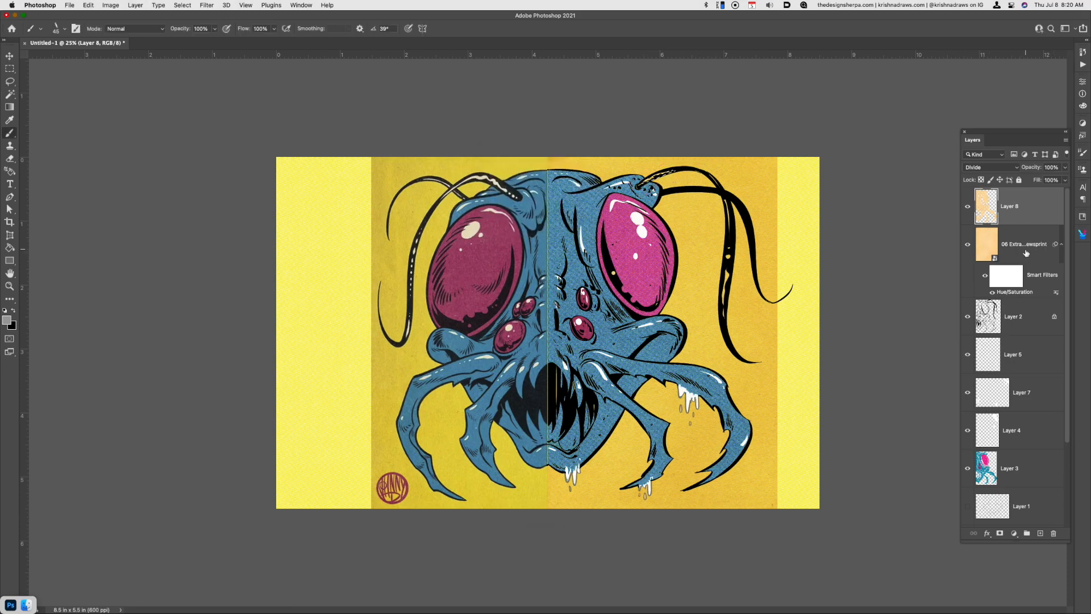
Add a new layer above Layer 8 and sample the white of the outer mandible's slime drips as the foreground color
key(super+alt+shift+n)
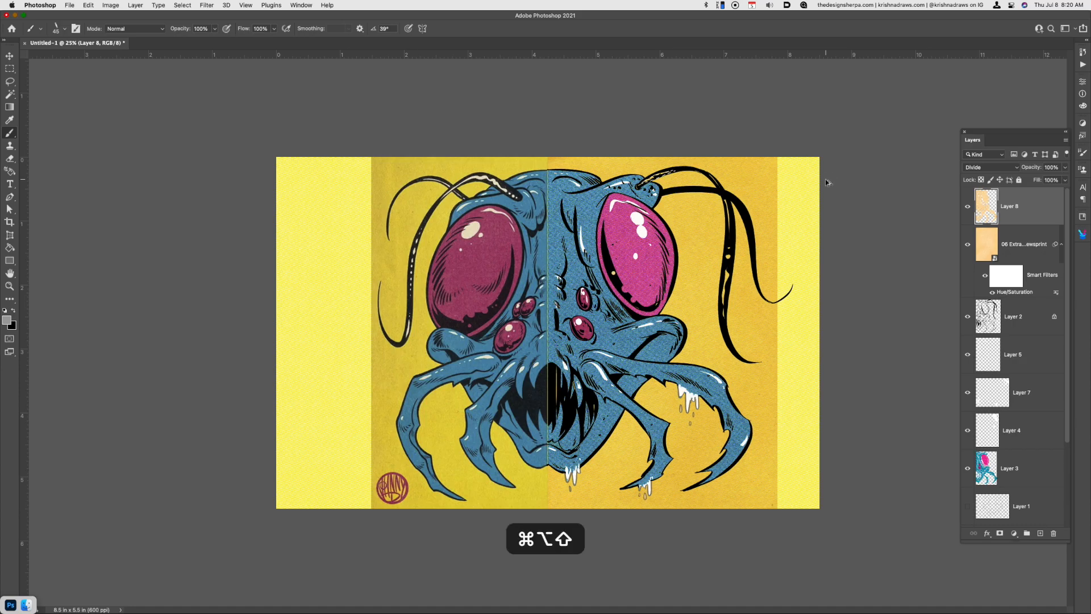
key(i)
click(684, 392)
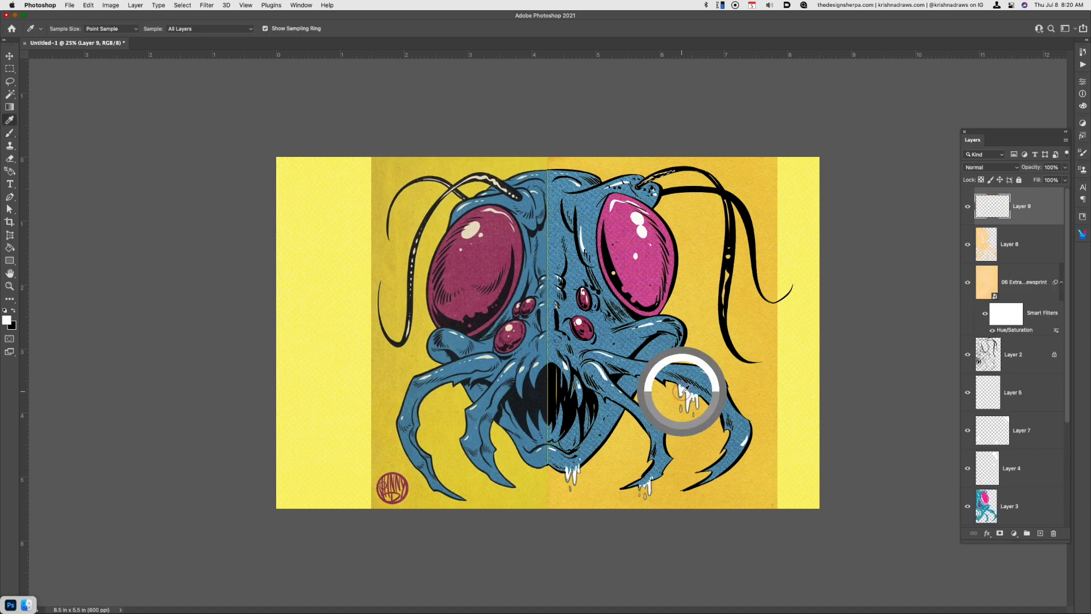
Try to fill the selected area on Layer 9 with white, and deselect
key(alt+BackSpace)
key(super+d)
key(super+z)
key(super+d)
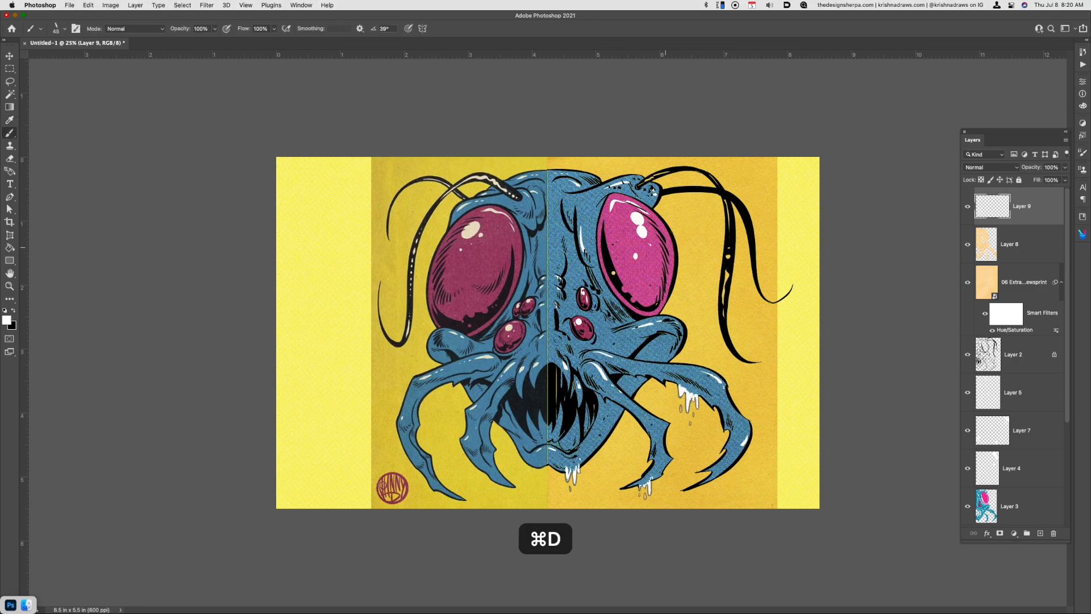
Brush white highlights into the gaps of the right antennae on Layer 9, undoing stray strokes
key(b)
drag(638, 185, 662, 173)
key(super+z)
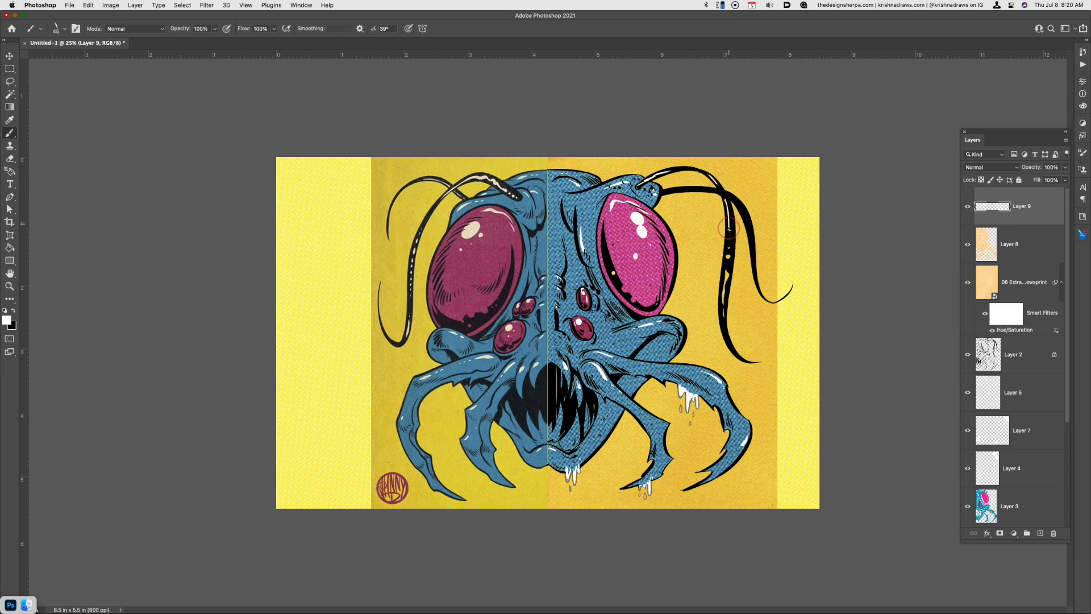
drag(729, 248, 723, 309)
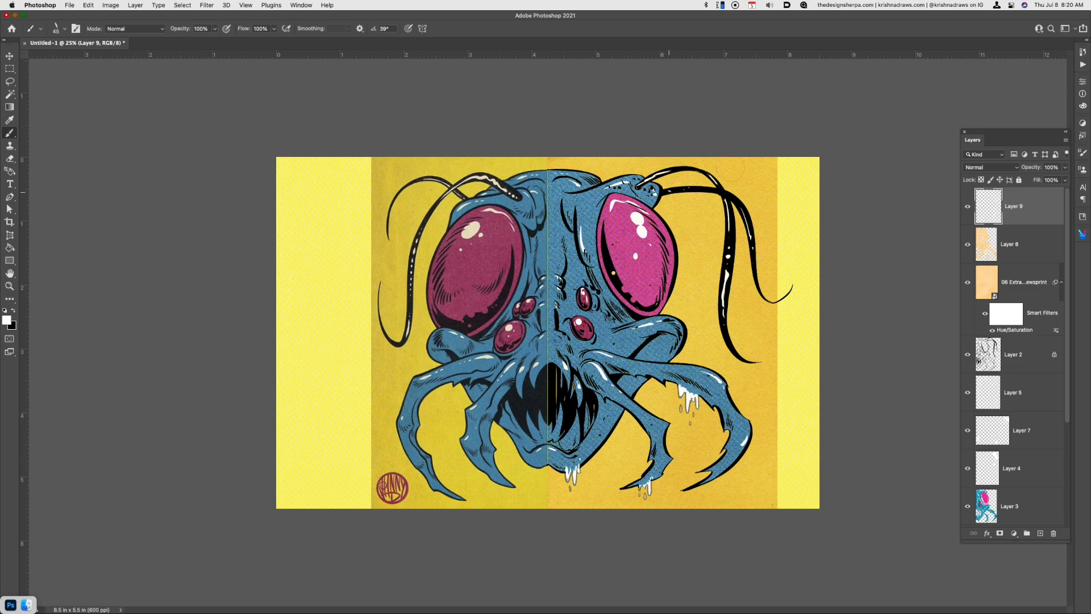
key(super+z)
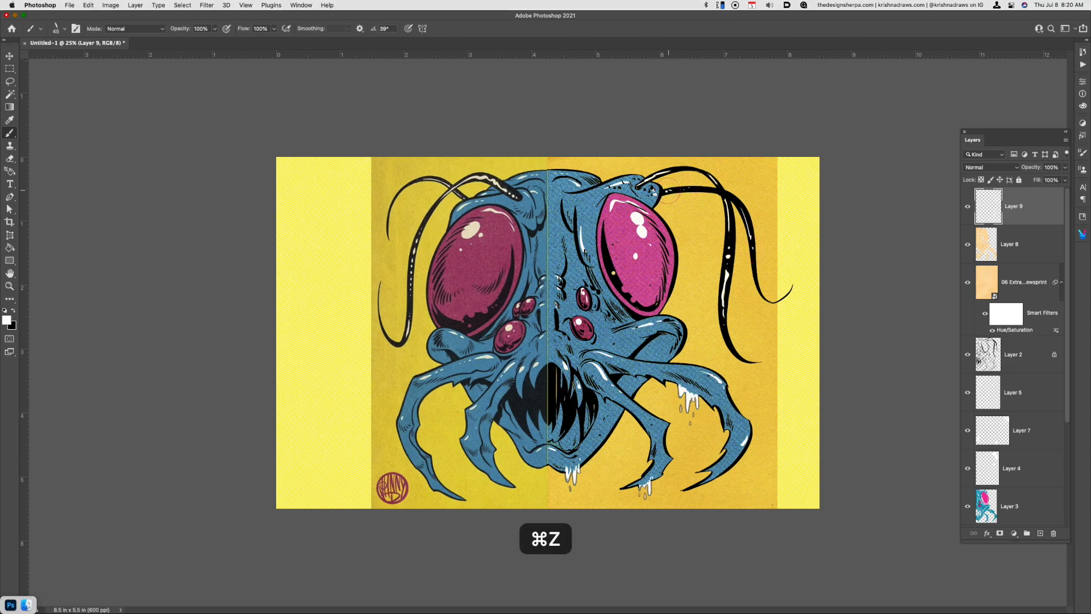